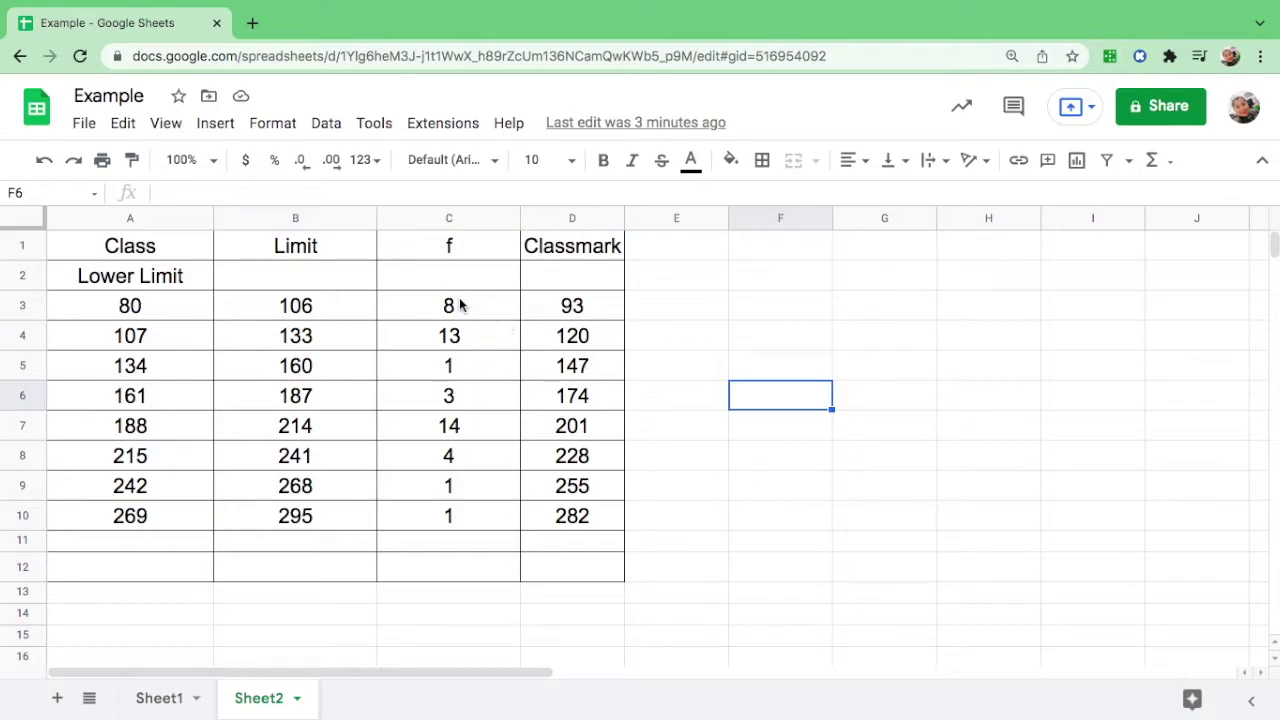
Insert a chart from the frequency values in C3:C10.
left_click_drag(460, 305, 478, 524)
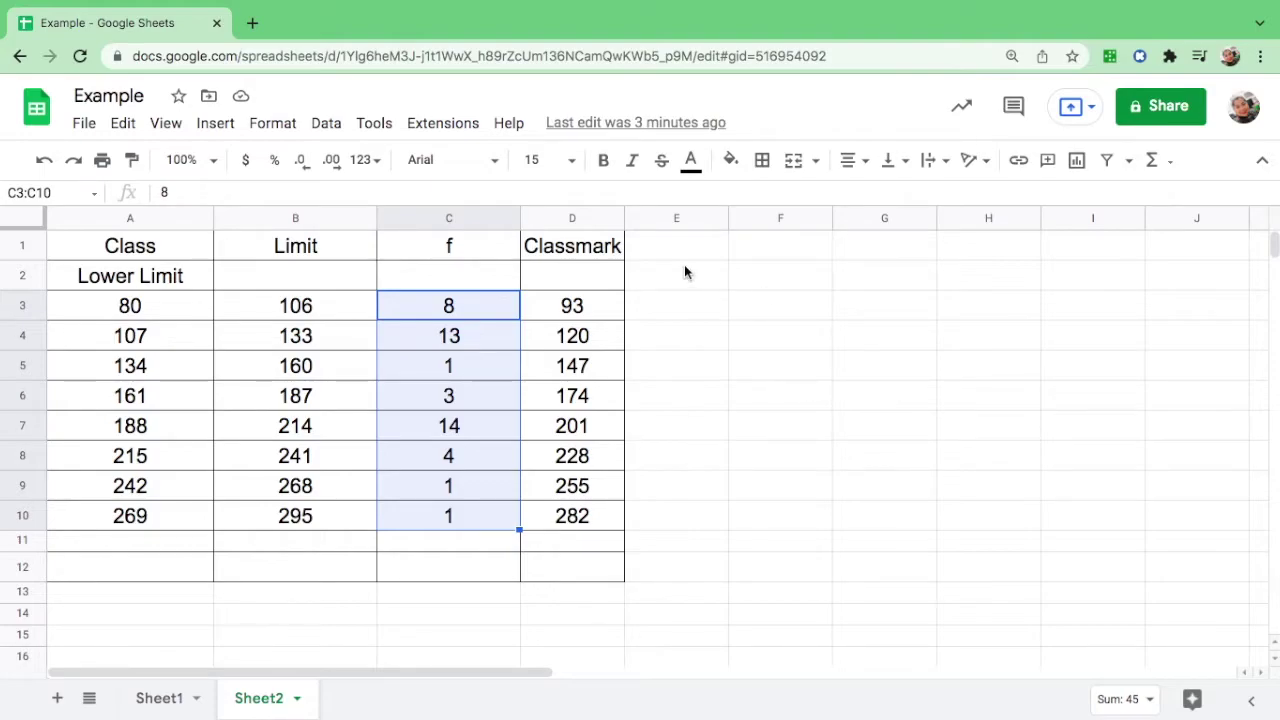
left_click(1077, 162)
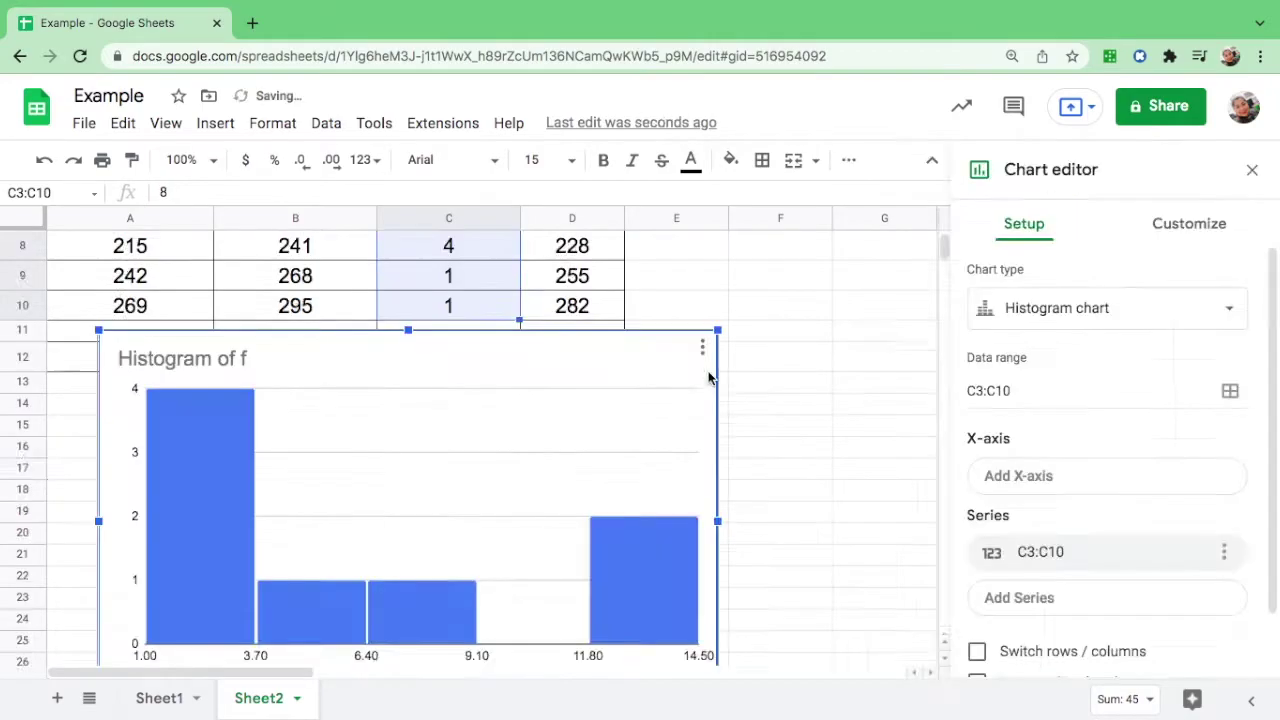
scroll(708, 378, "down", 2)
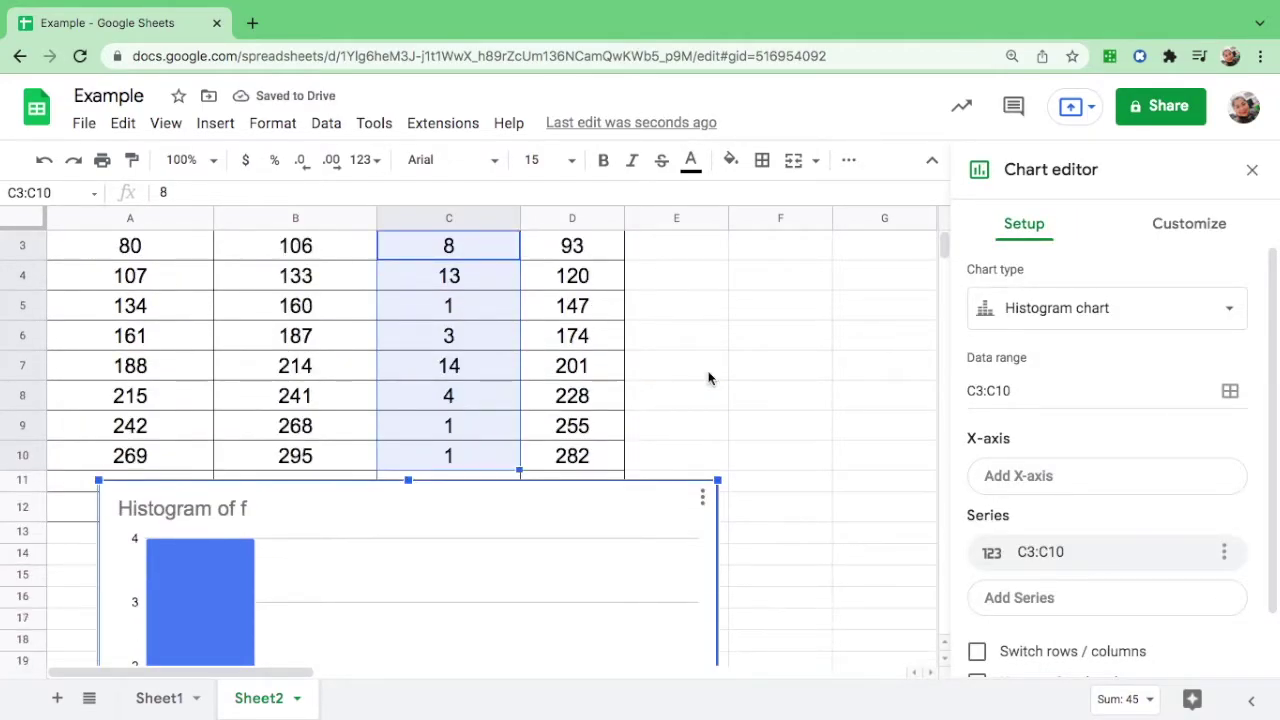
scroll(708, 378, "up", 2)
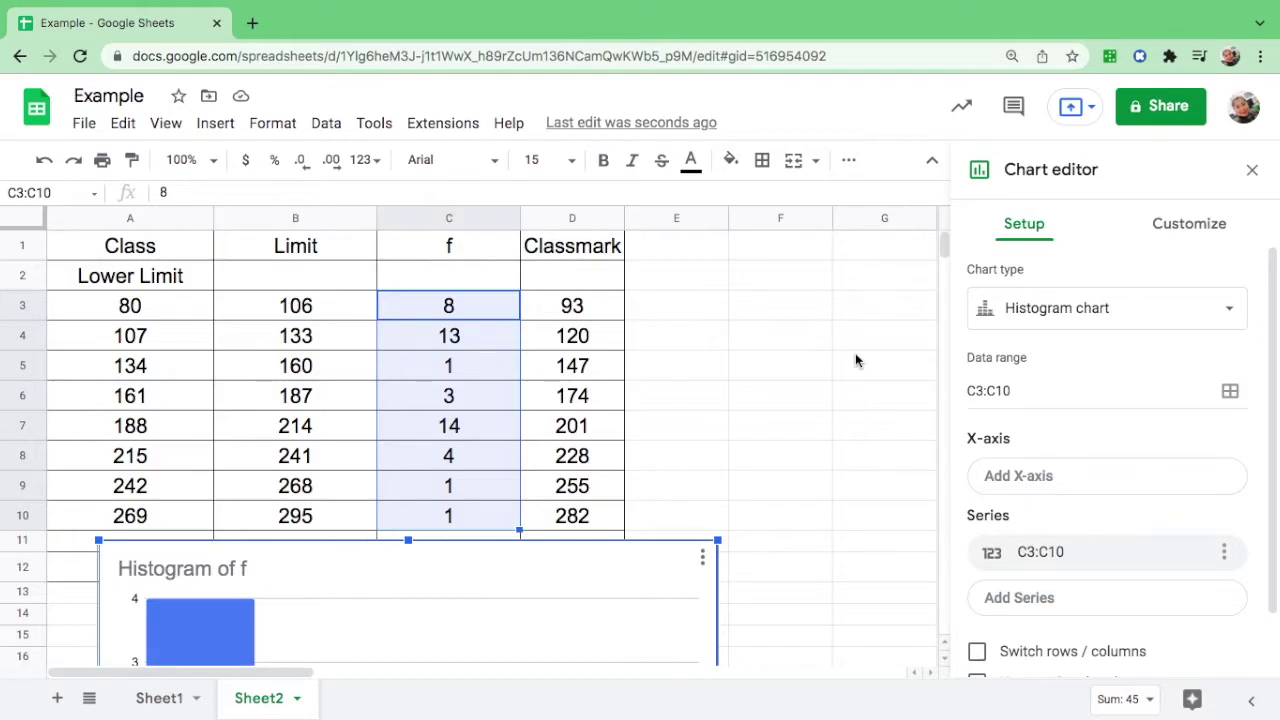
Change the chart type of the frequency chart to a line chart.
scroll(855, 360, "down", 4)
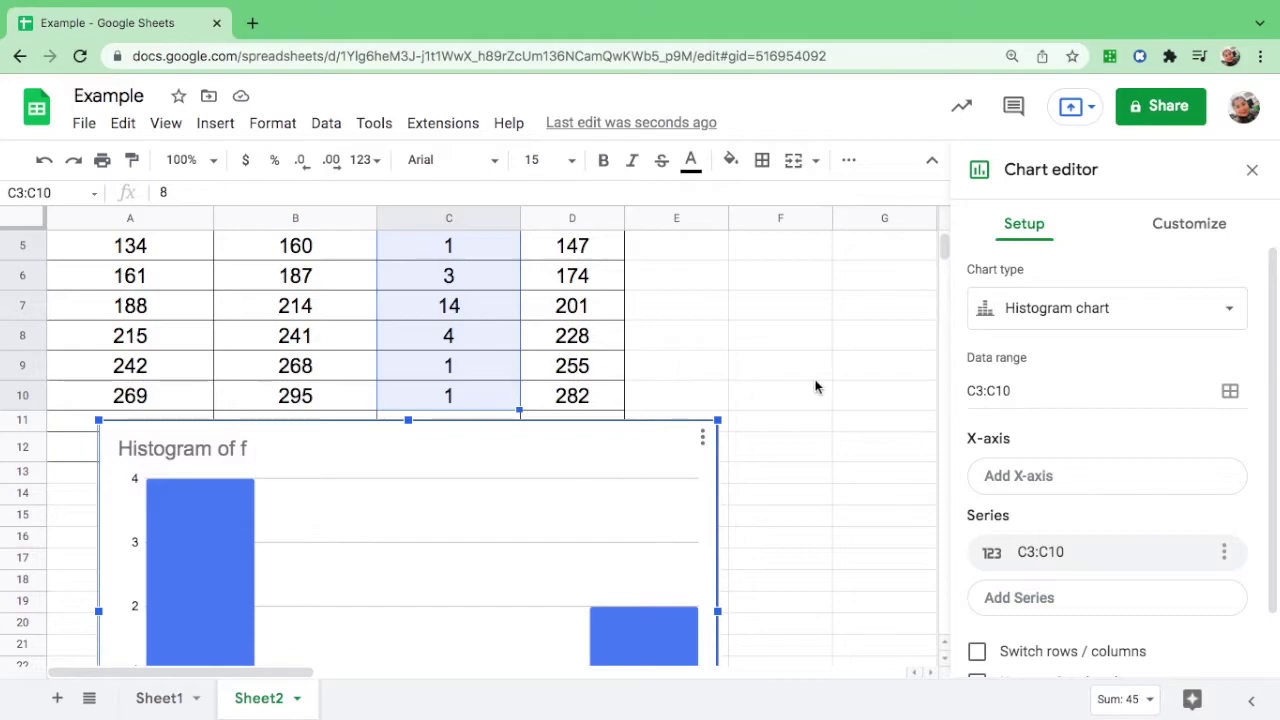
scroll(822, 388, "up", 3)
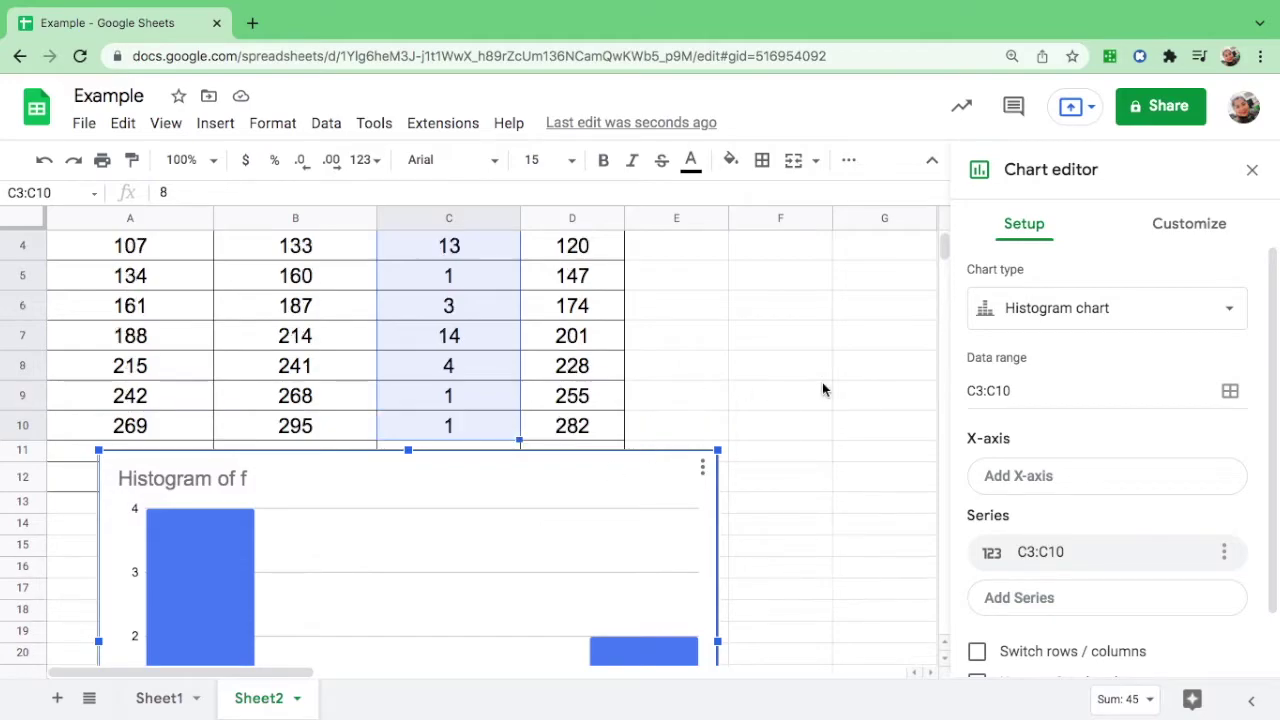
left_click(1050, 318)
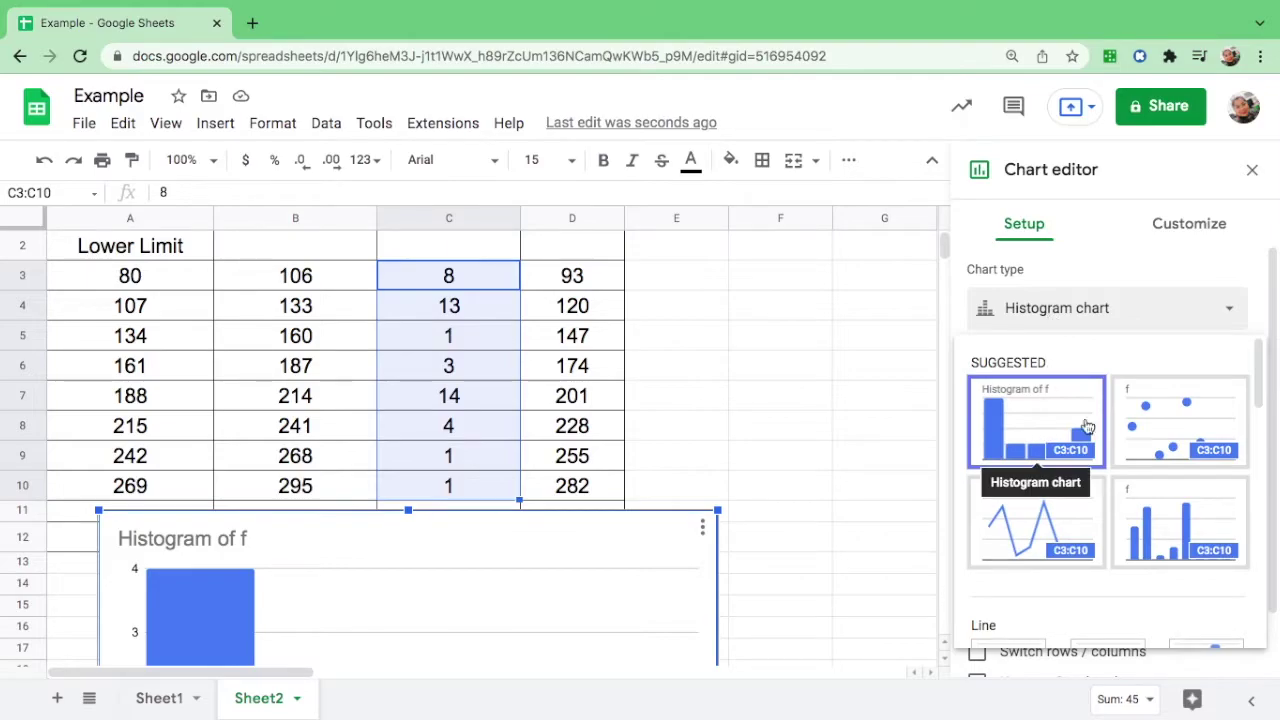
scroll(1166, 428, "down", 1)
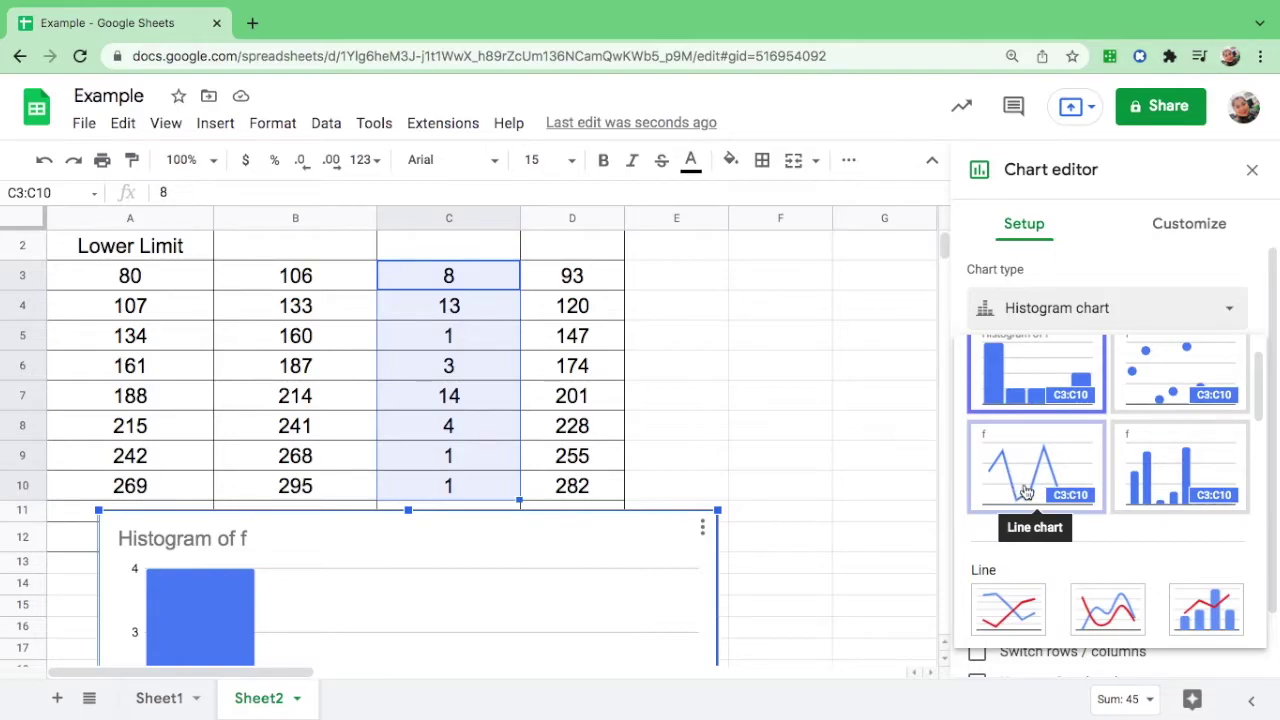
left_click(1016, 494)
scroll(835, 490, "down", 3)
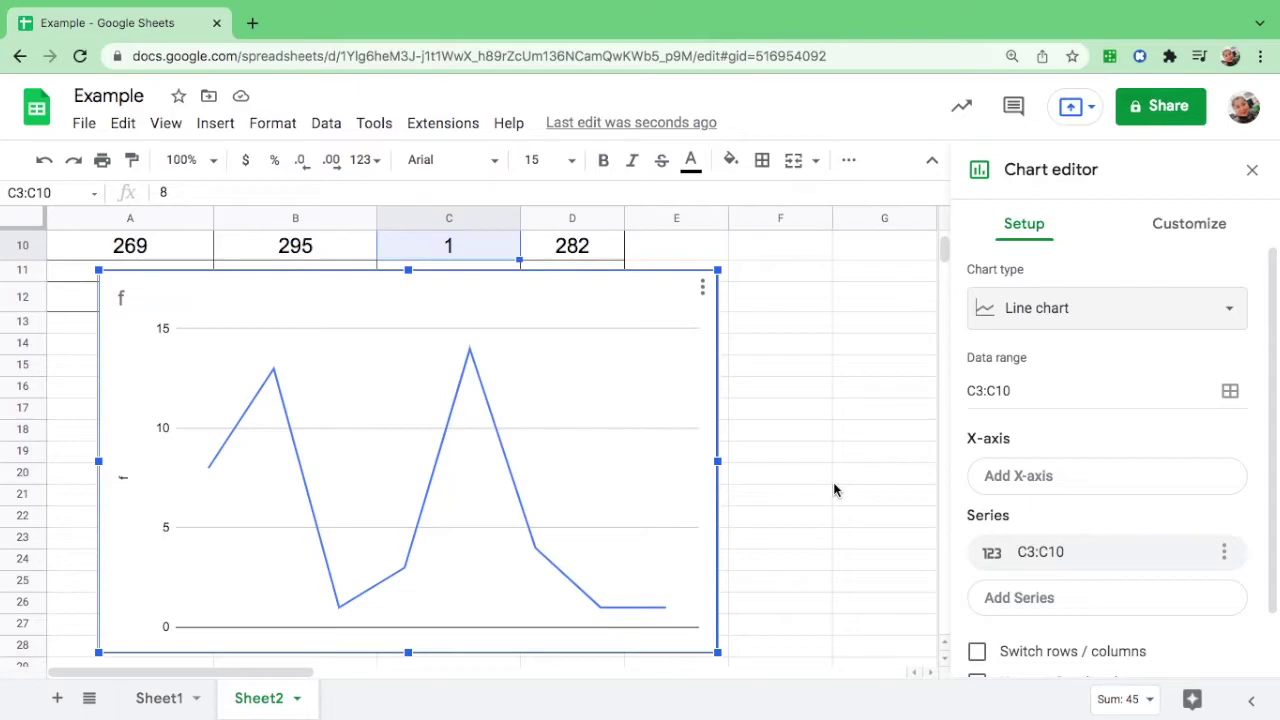
Set the chart title to "Frequency Polygon of the Scores of Students in Statistics".
left_click(1206, 232)
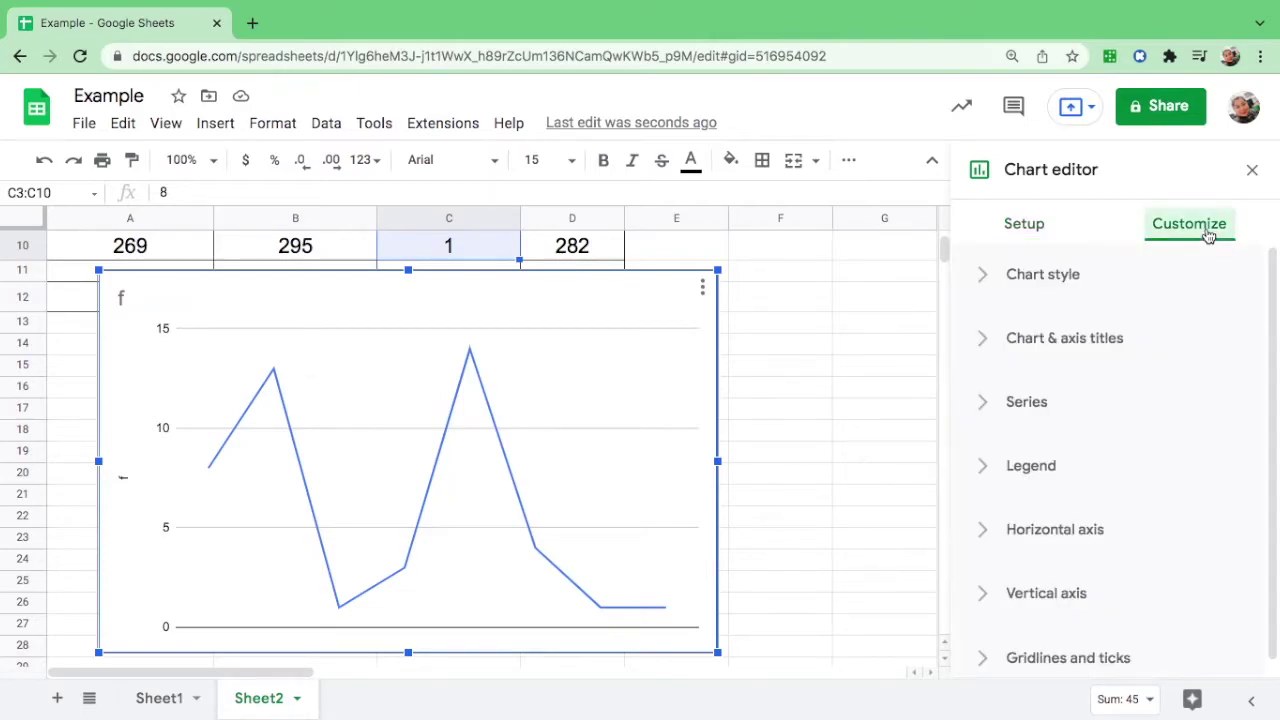
left_click(1060, 346)
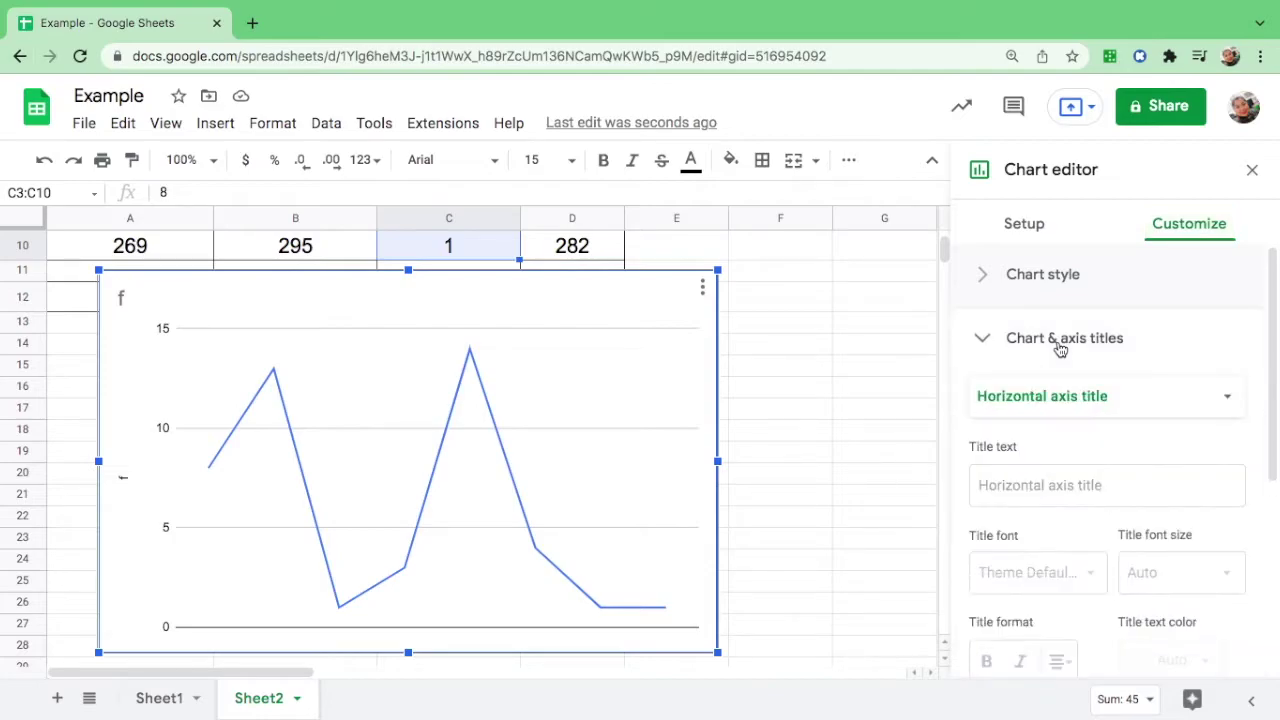
left_click(1065, 405)
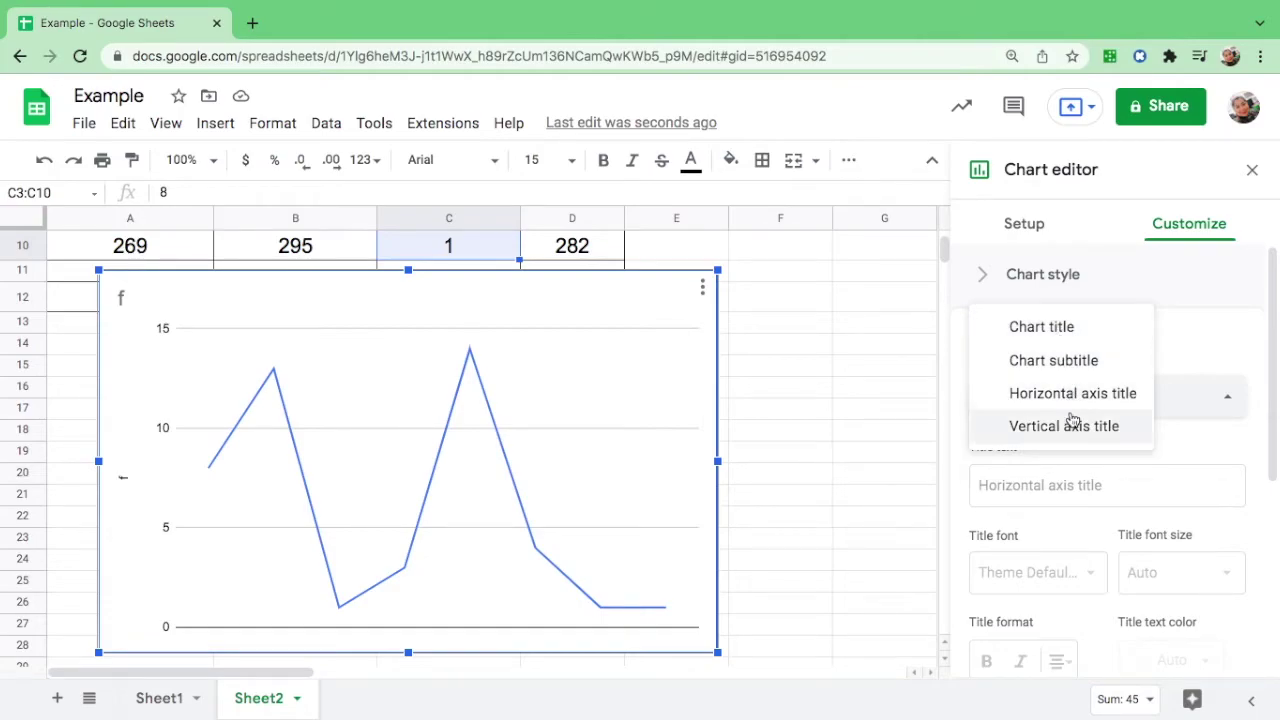
left_click(1066, 339)
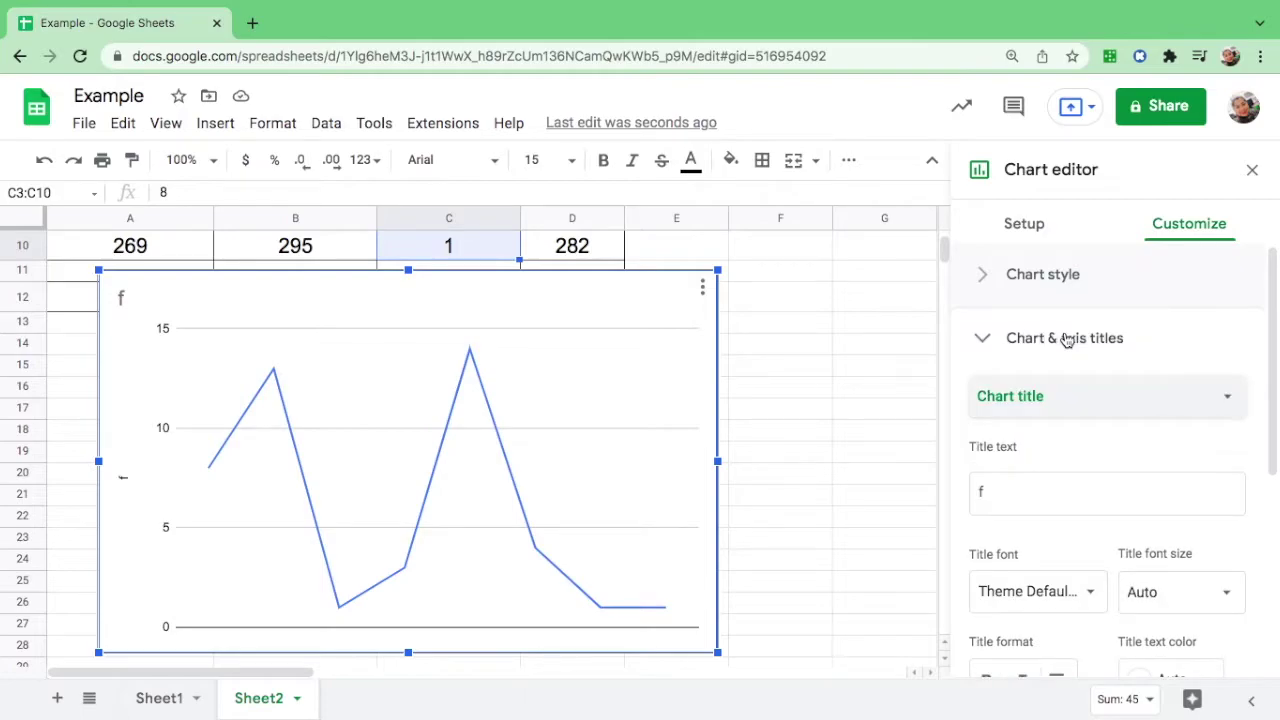
left_click(1100, 492)
key("BackSpace")
type("Fr")
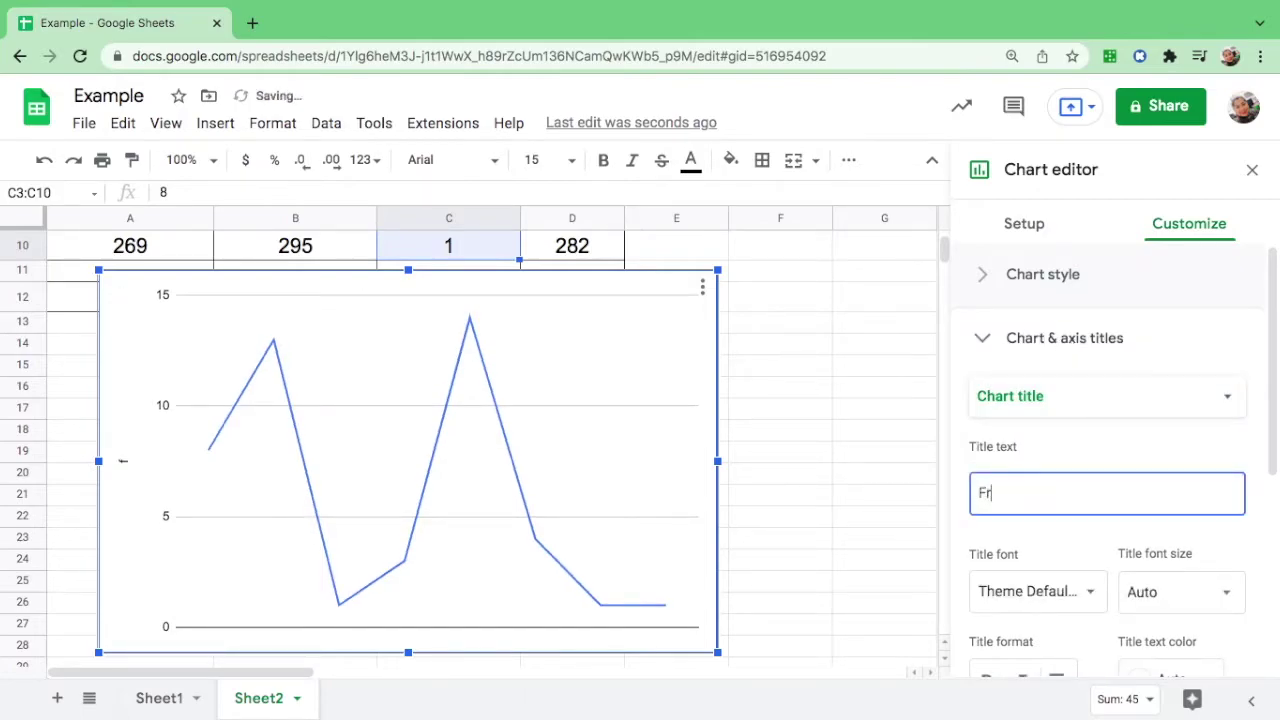
type("equency P")
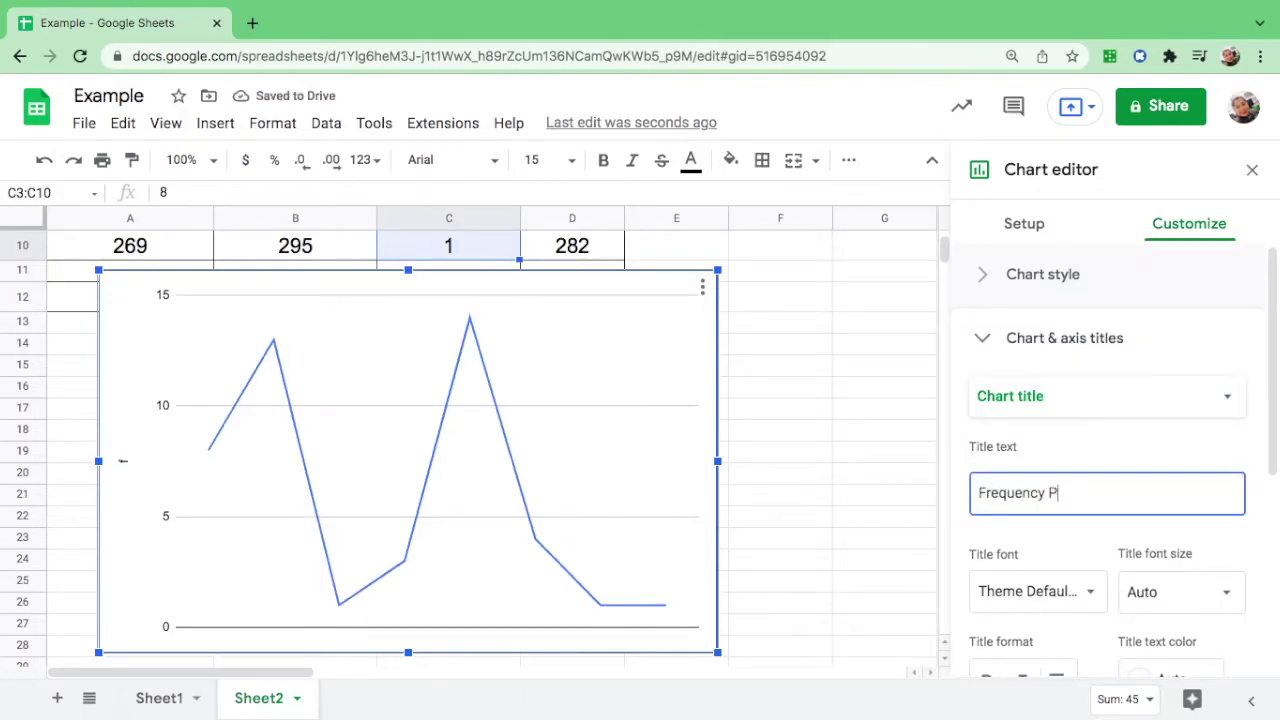
type("olygon ")
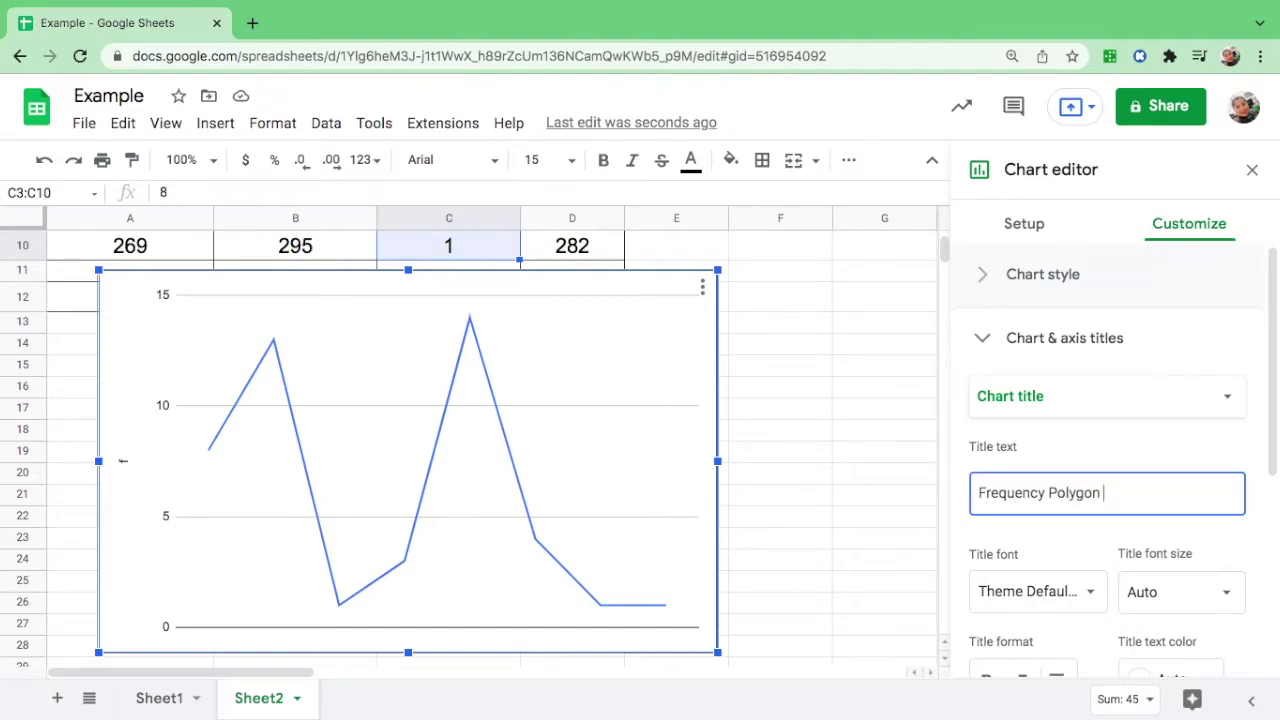
type("of t")
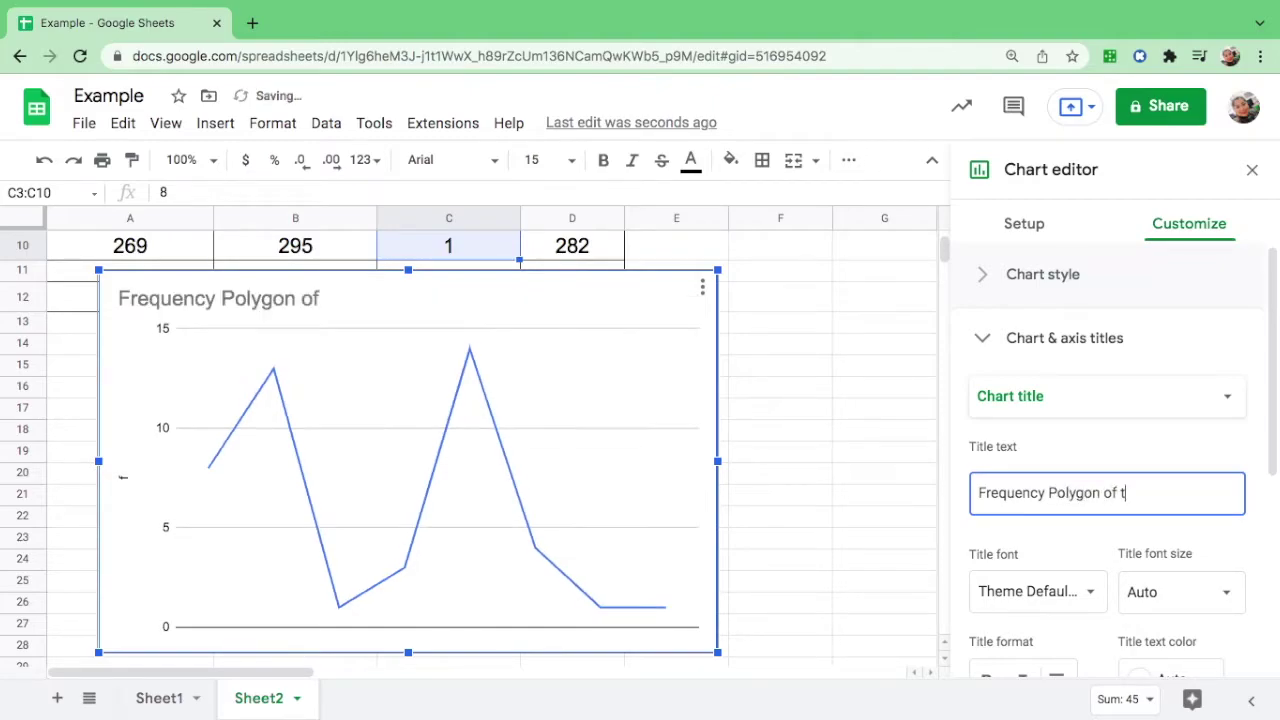
type("he Score")
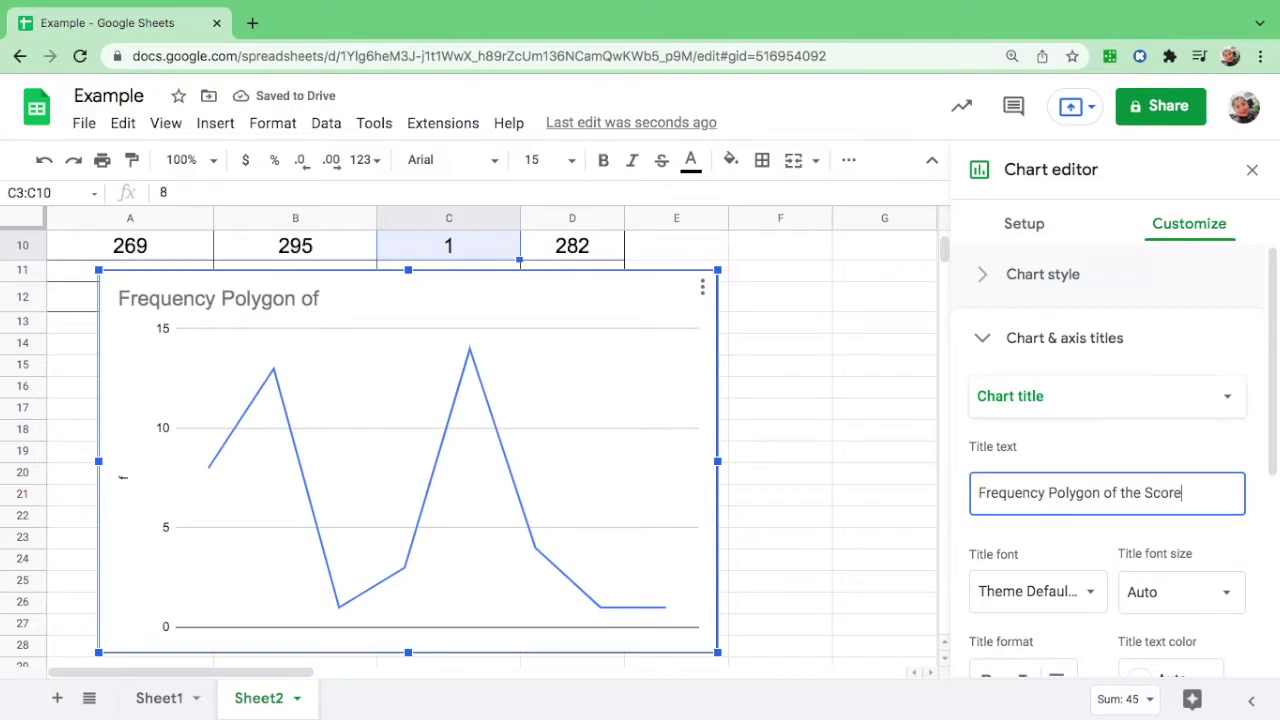
type("s of Stude")
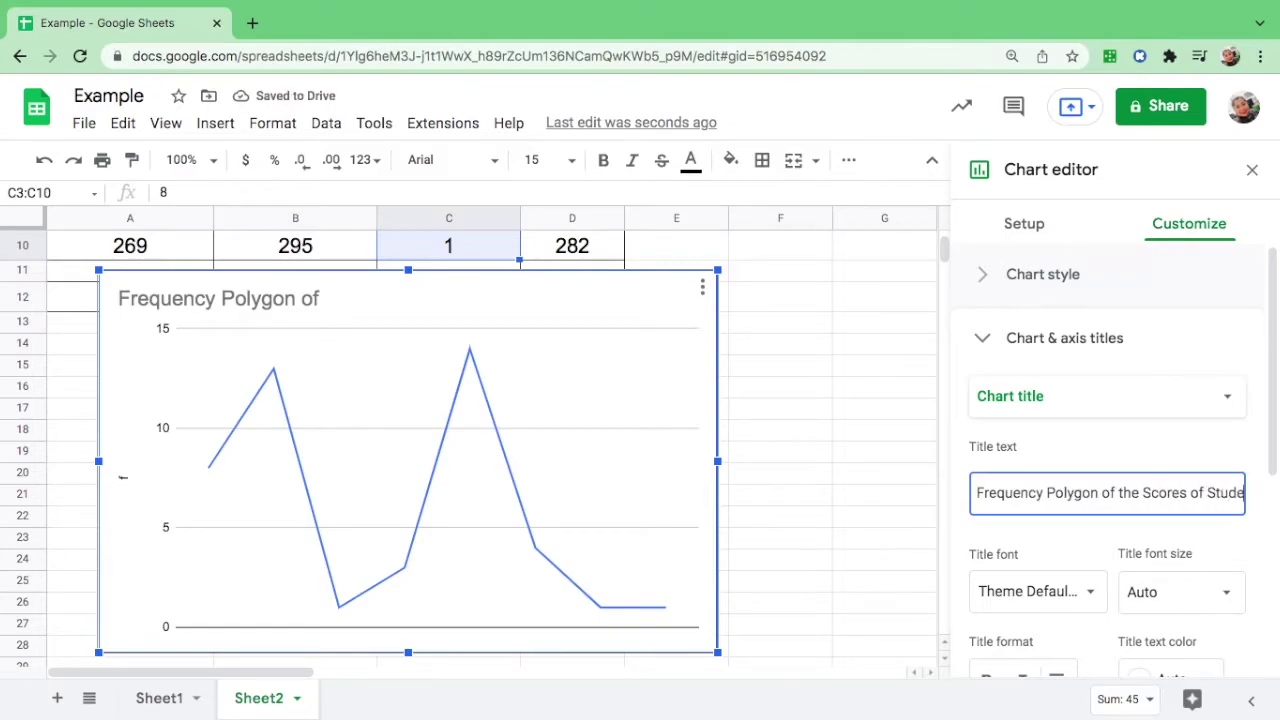
type("nts in Sta")
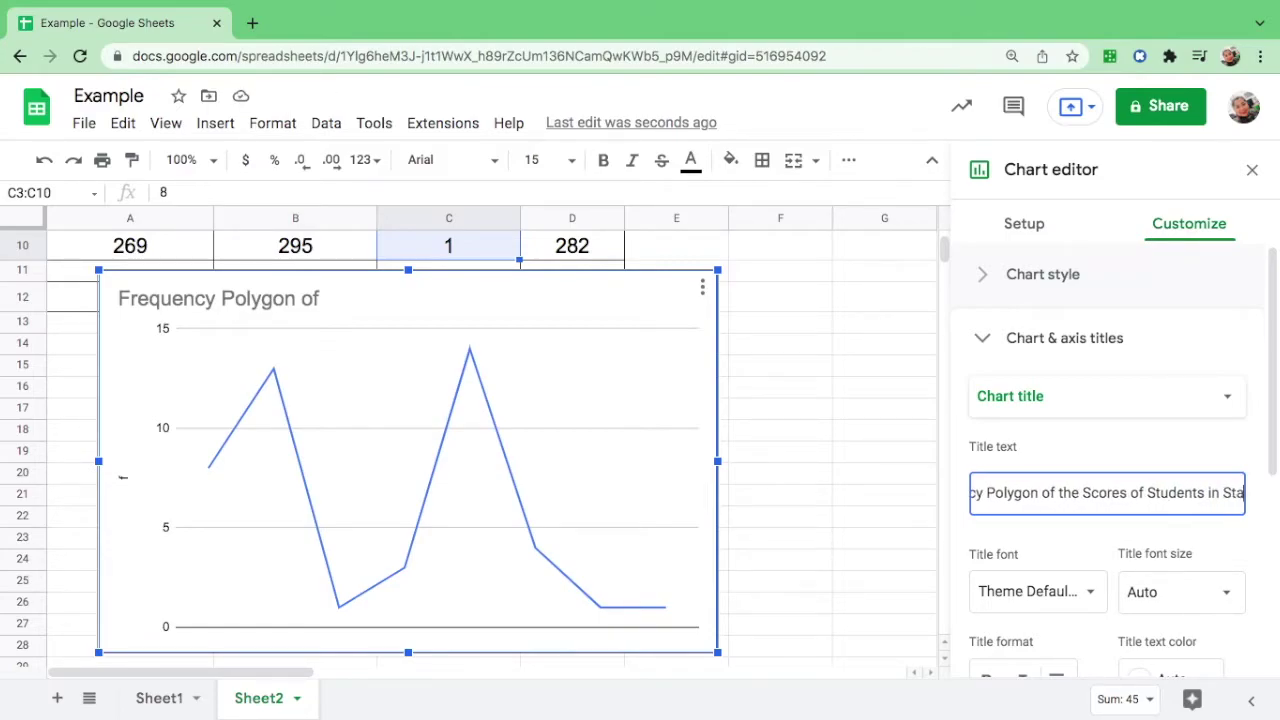
type("tistics")
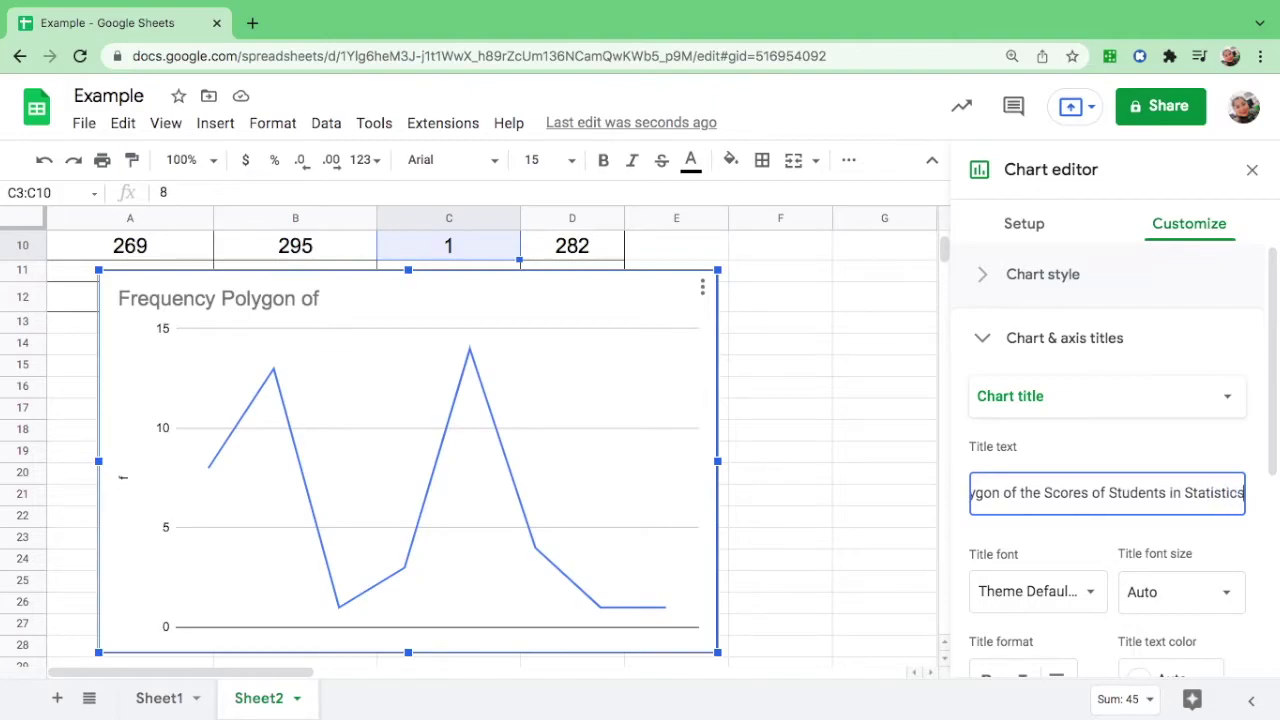
Set the chart title's font to Sans Serif and make it bold.
scroll(1060, 515, "down", 1)
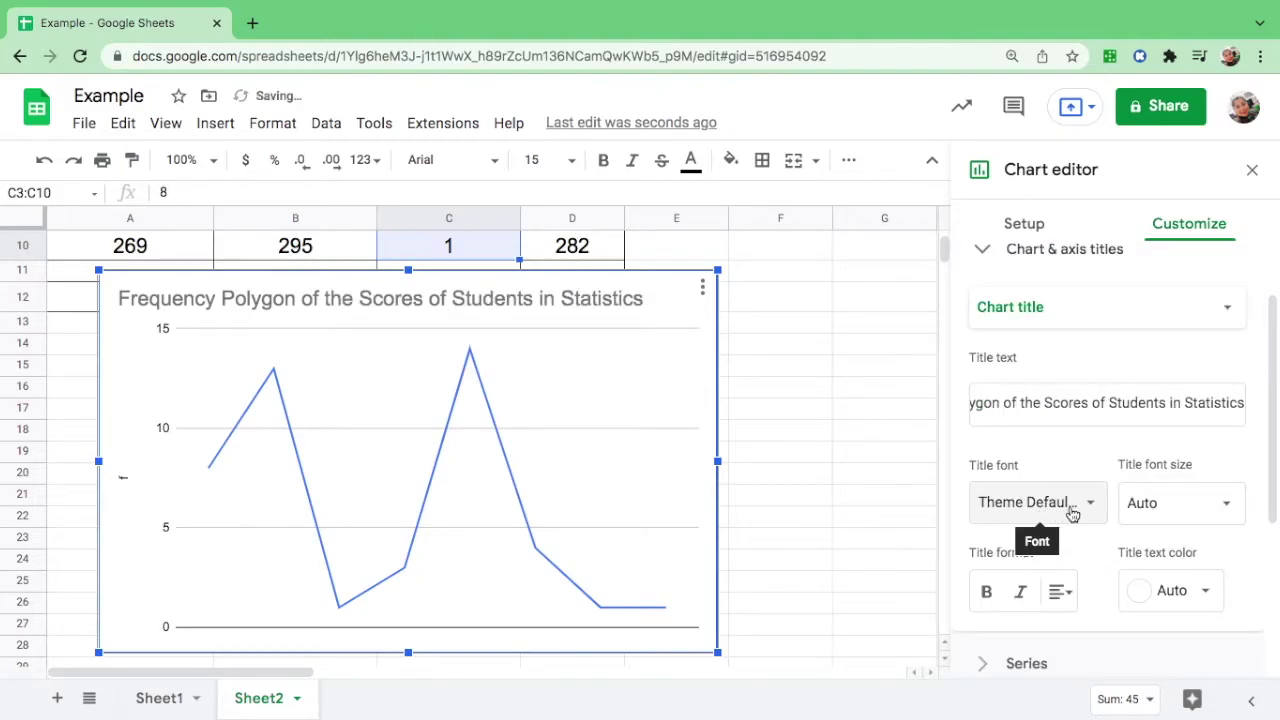
left_click(1072, 514)
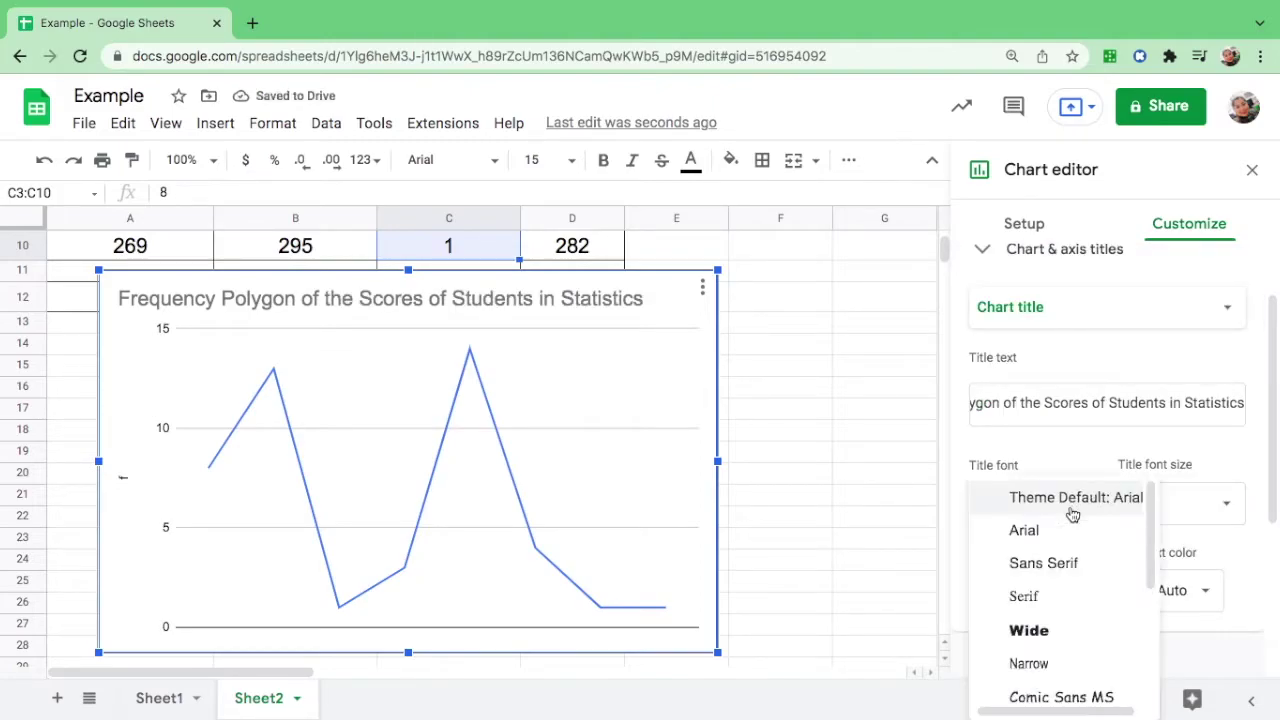
left_click(1076, 566)
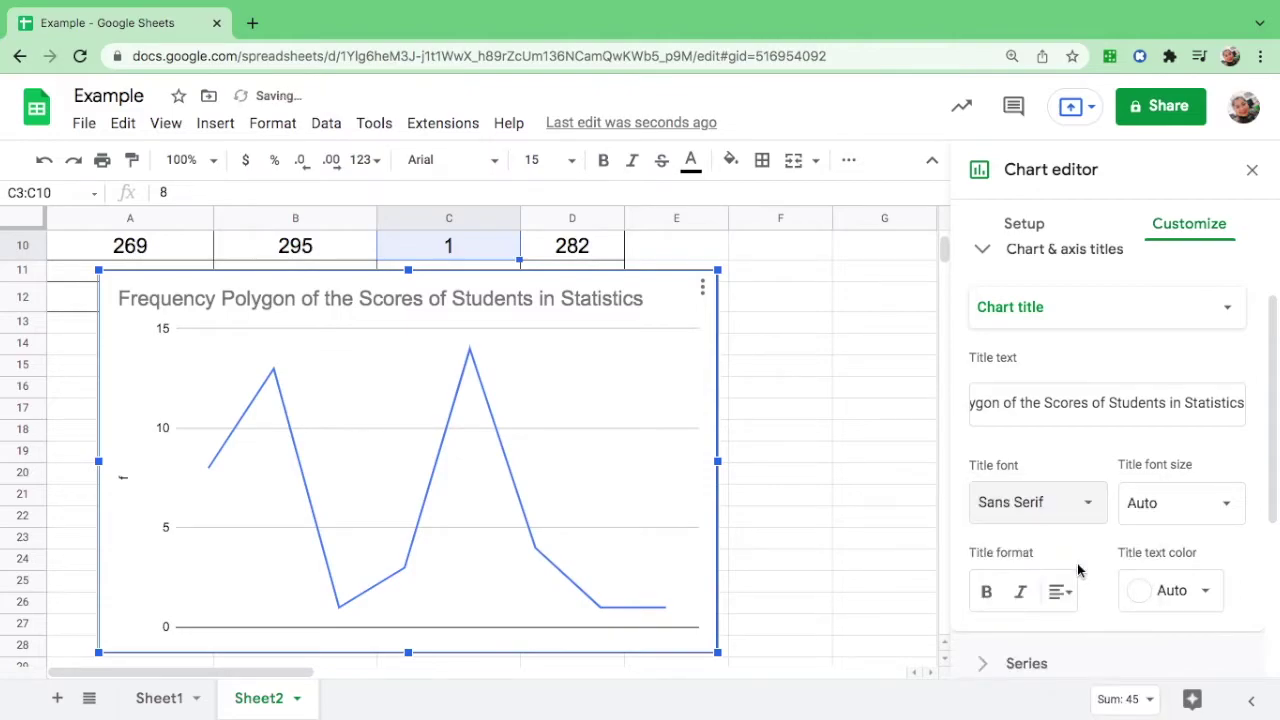
left_click(1212, 508)
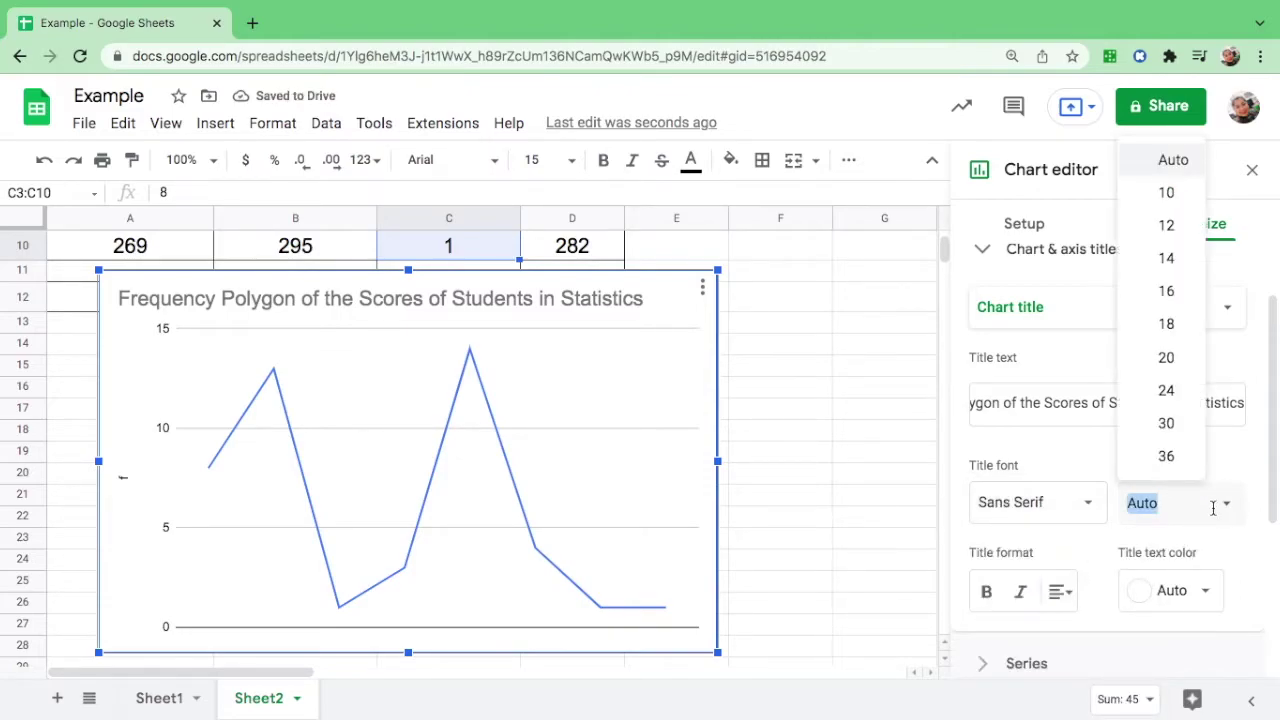
left_click(1213, 508)
left_click(986, 592)
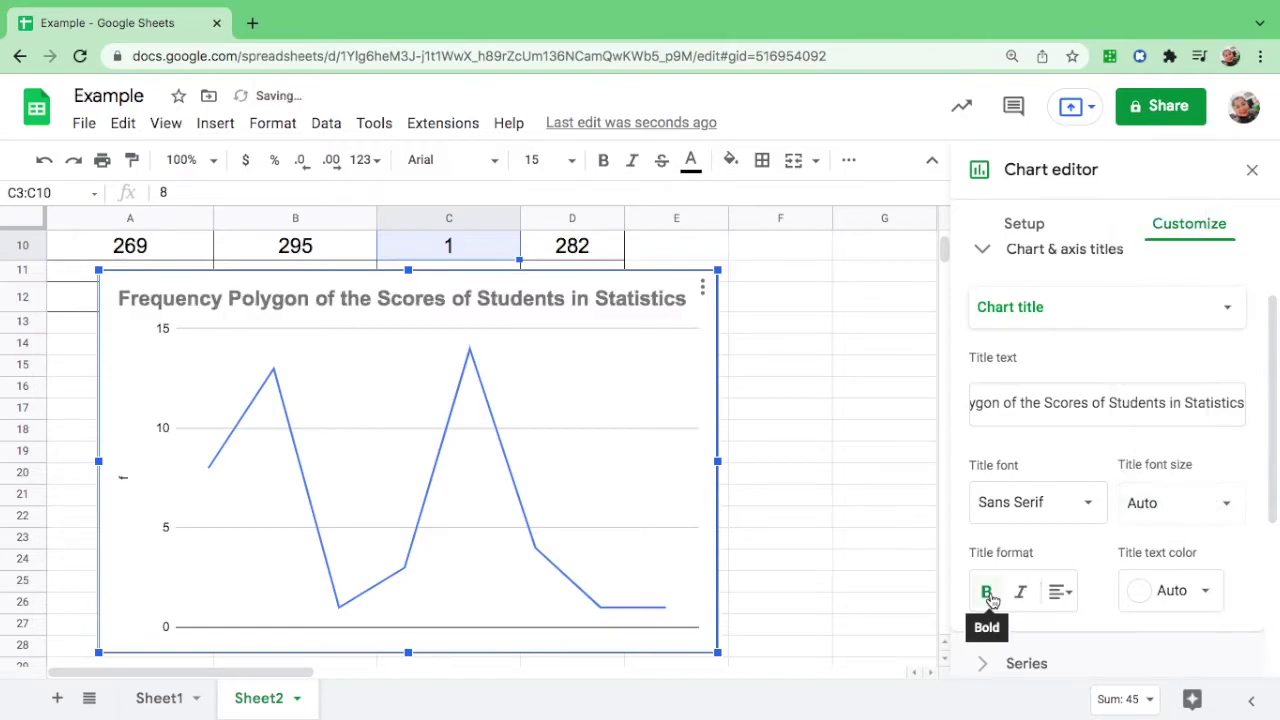
Center the chart title and color its text dark magenta.
left_click(1066, 596)
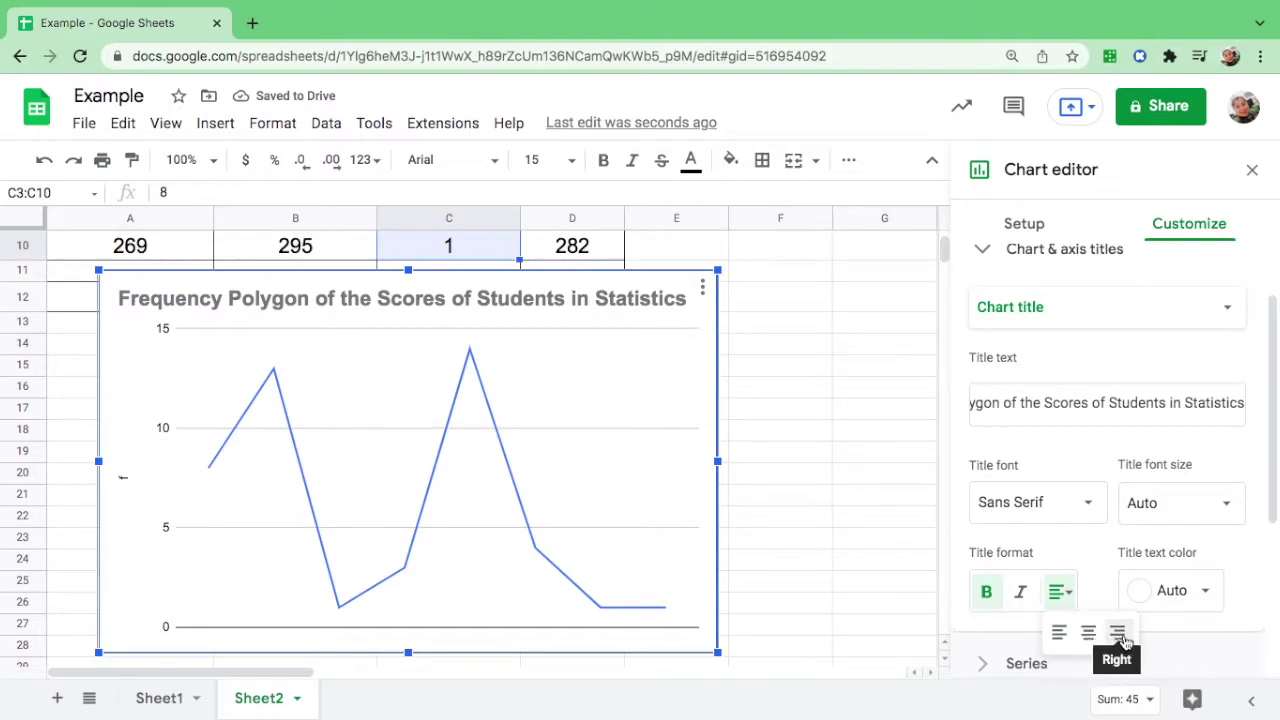
left_click(1092, 636)
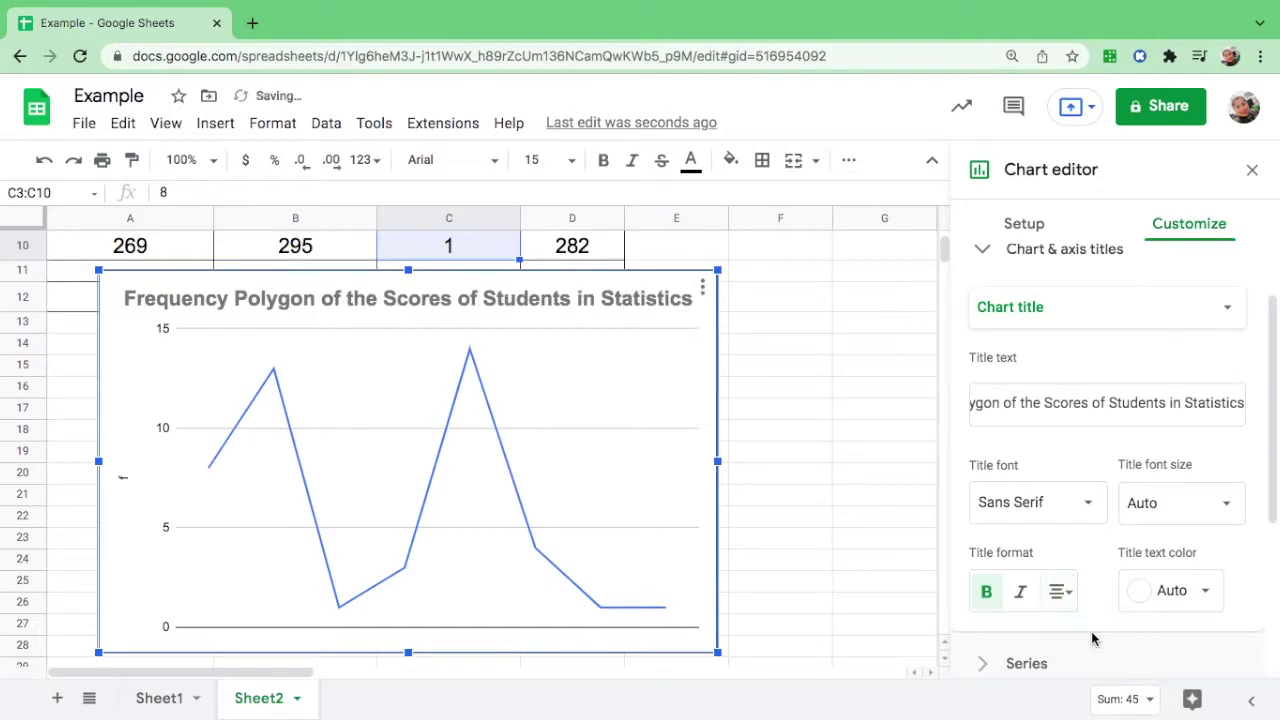
left_click(1205, 602)
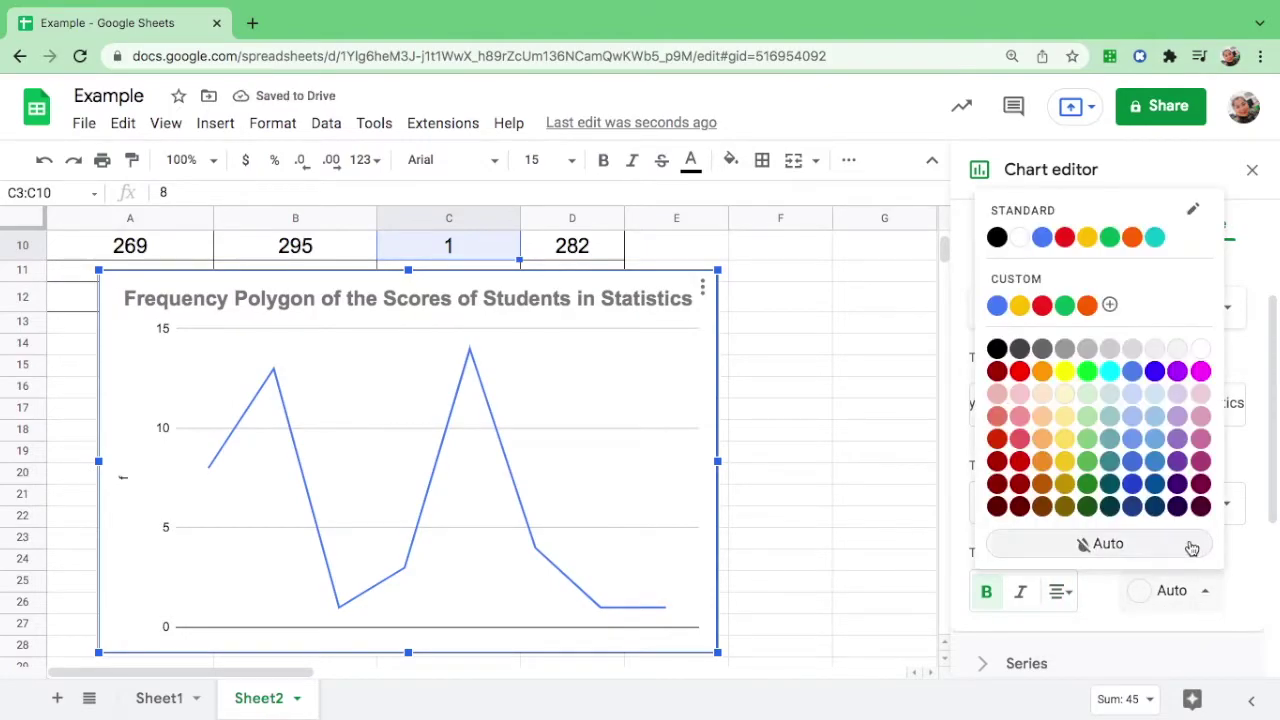
left_click(1204, 486)
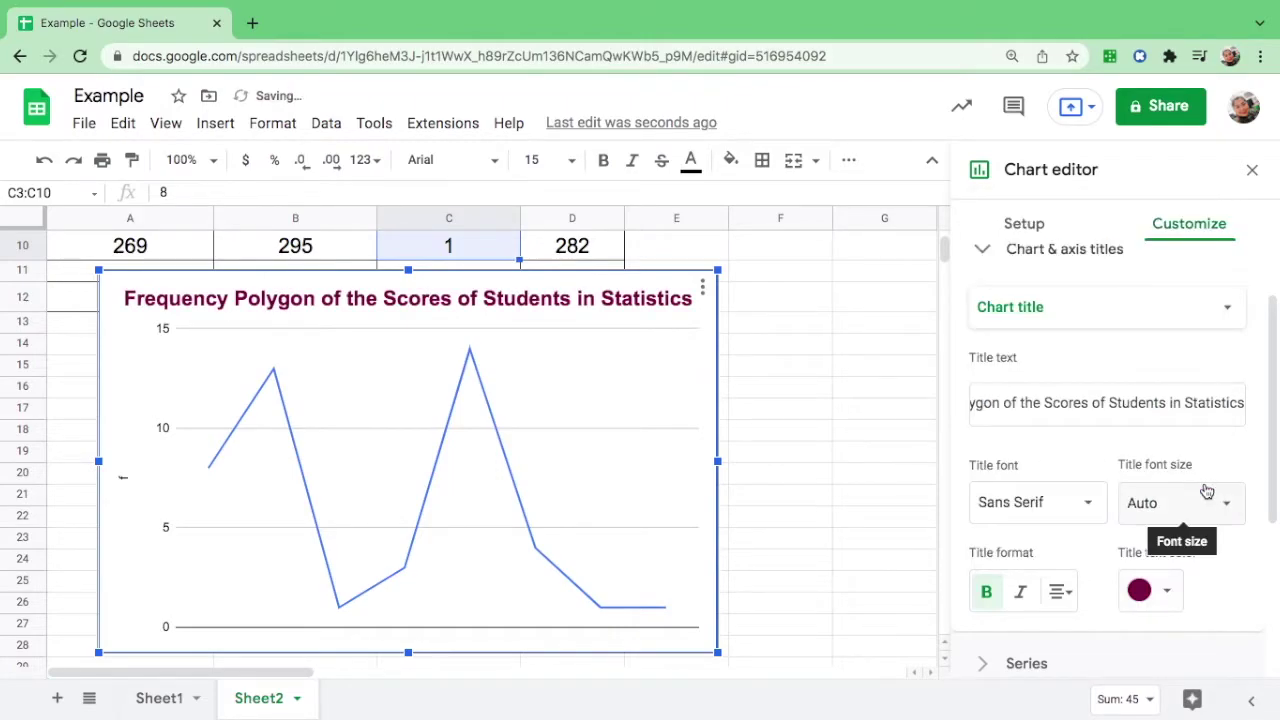
Set the chart's horizontal axis title to "Classmark/Midpoint".
scroll(1057, 477, "down", 3)
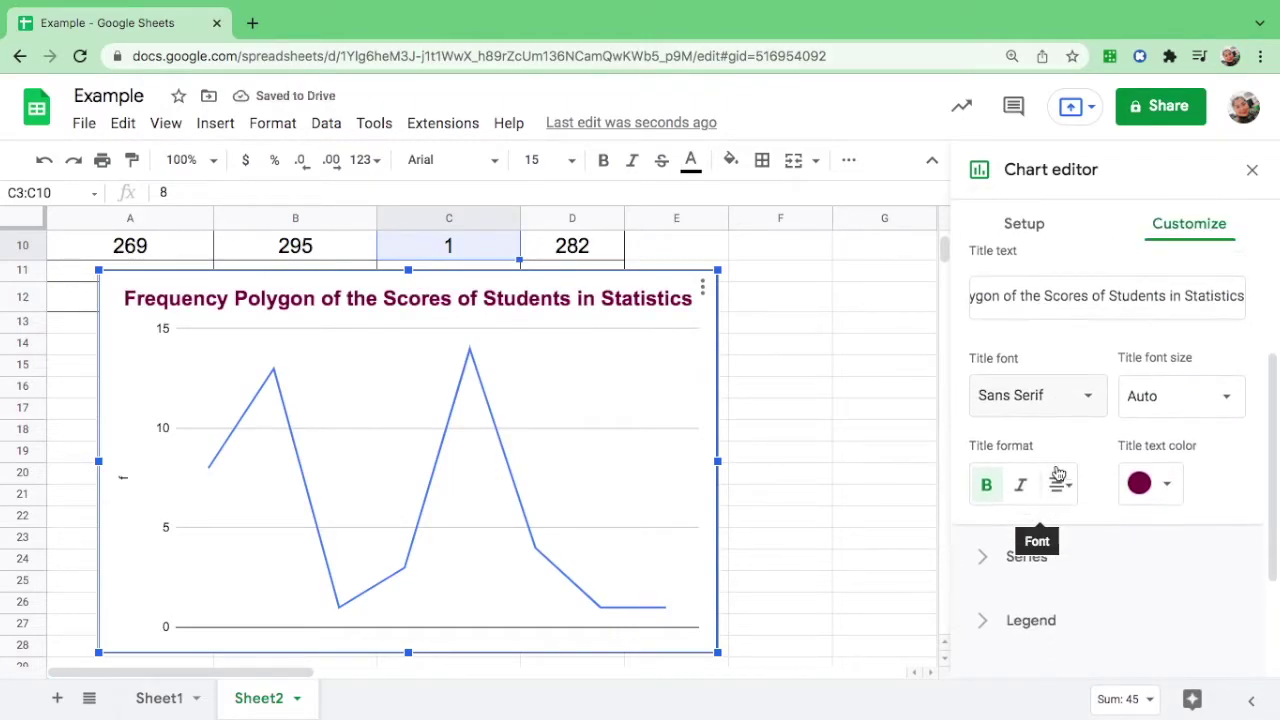
scroll(1057, 471, "up", 4)
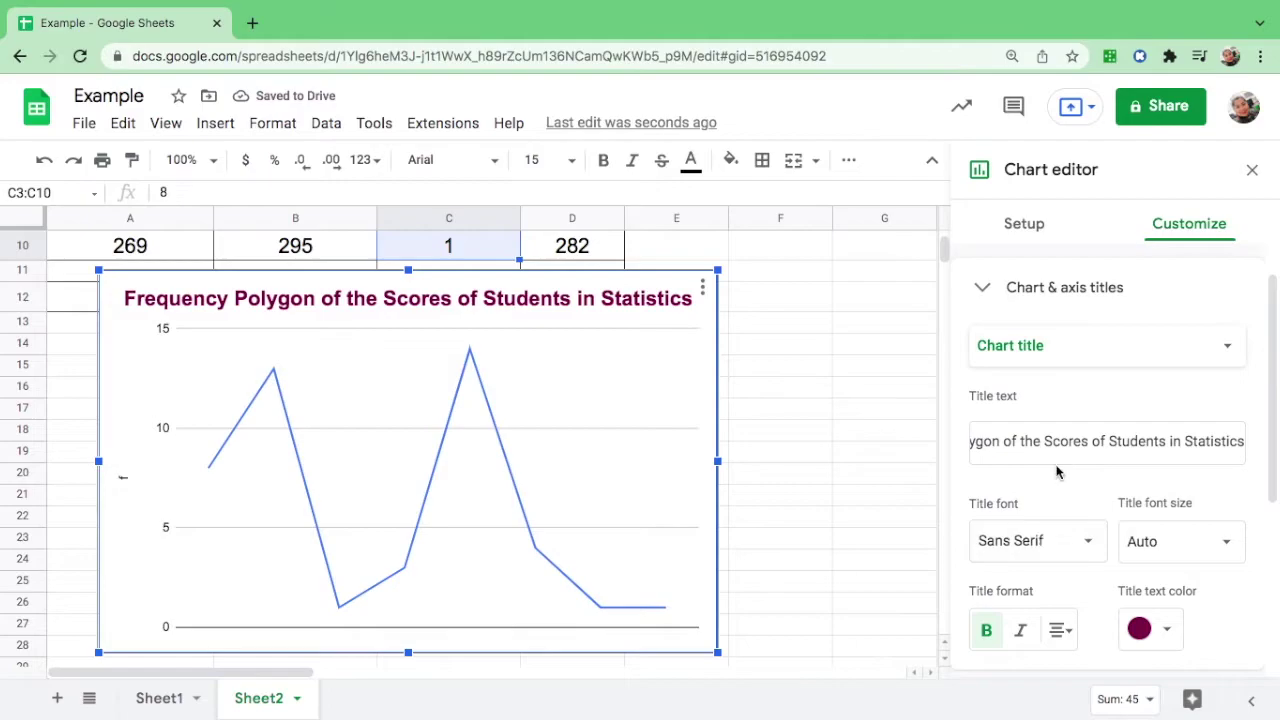
left_click(1057, 358)
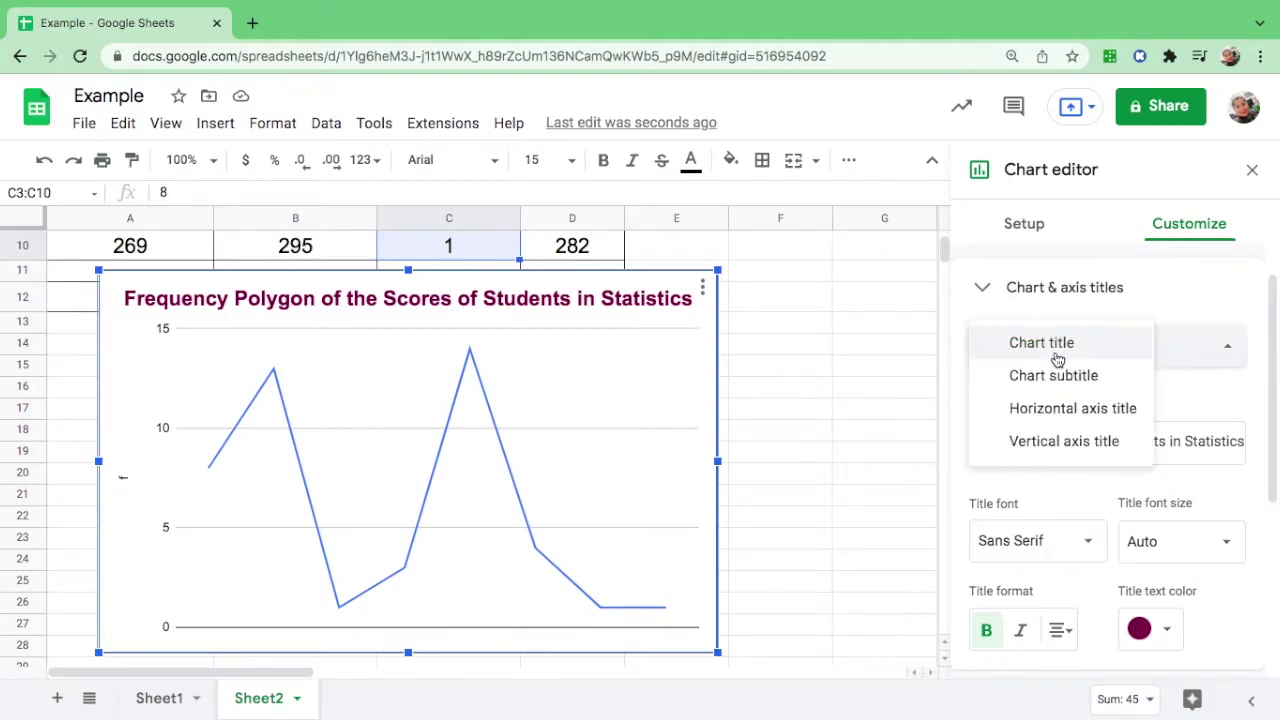
left_click(1069, 410)
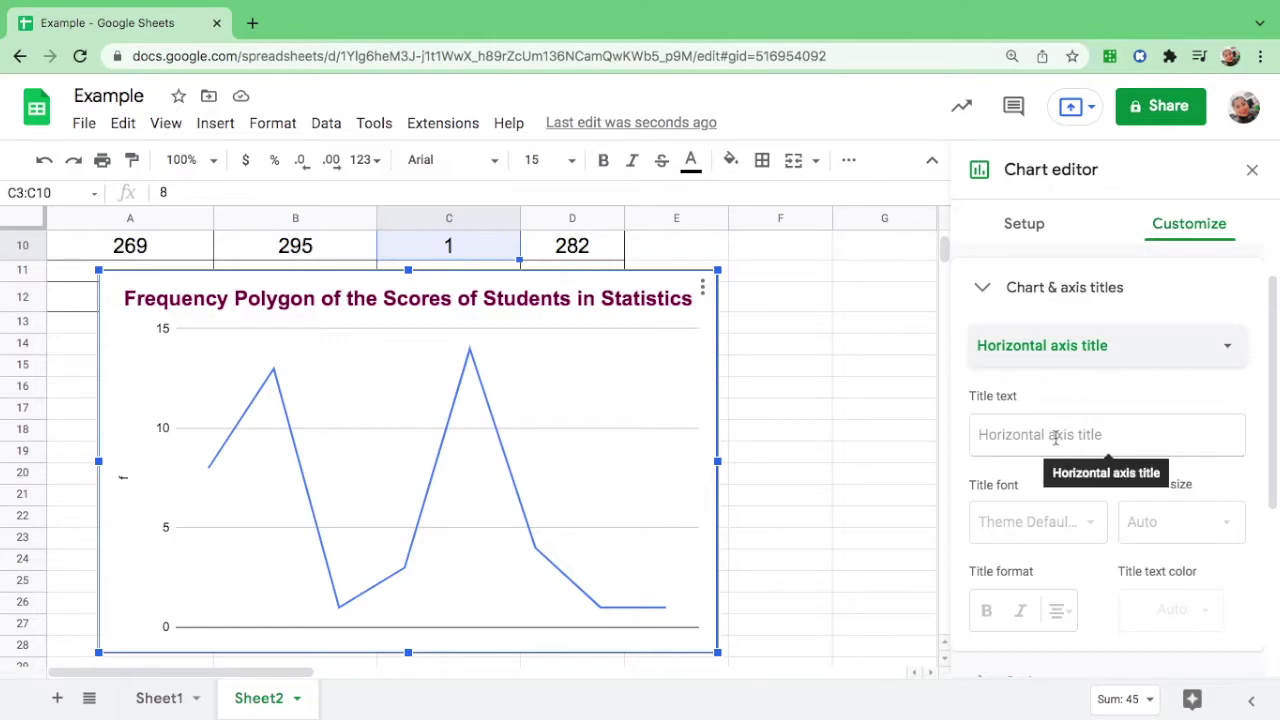
left_click(1055, 437)
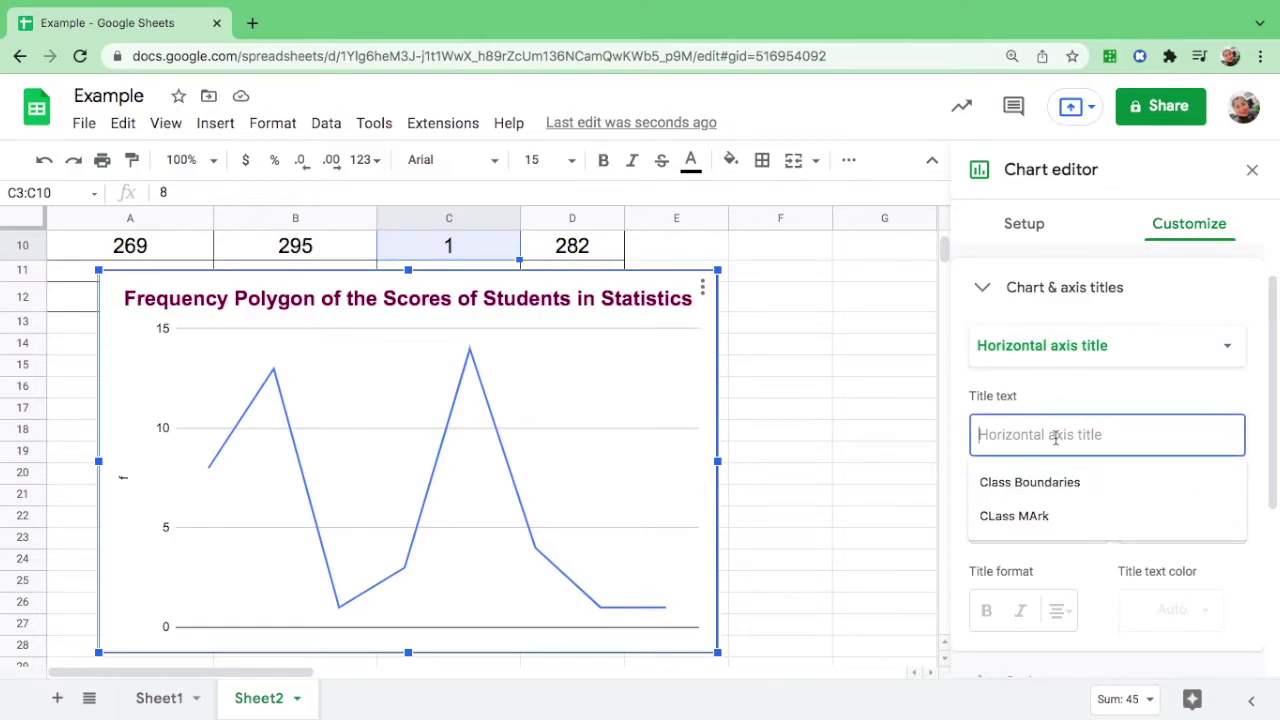
type("C")
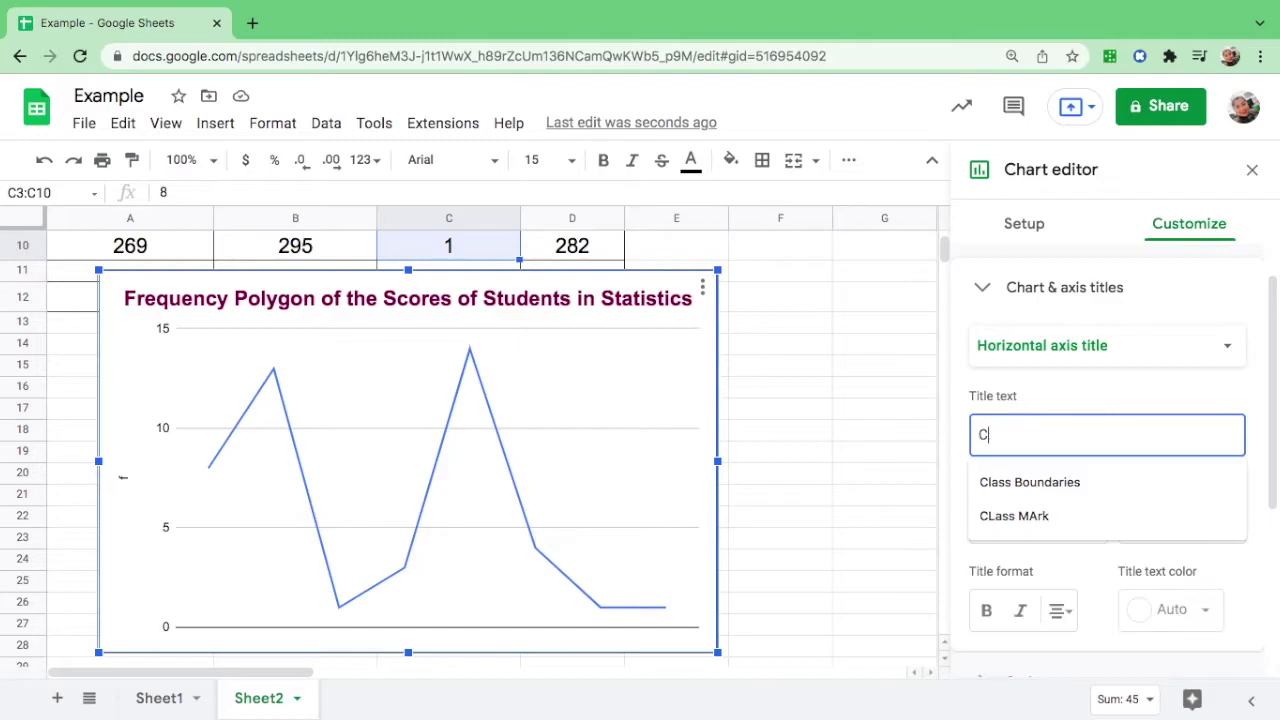
type("lassmark/Midpoint")
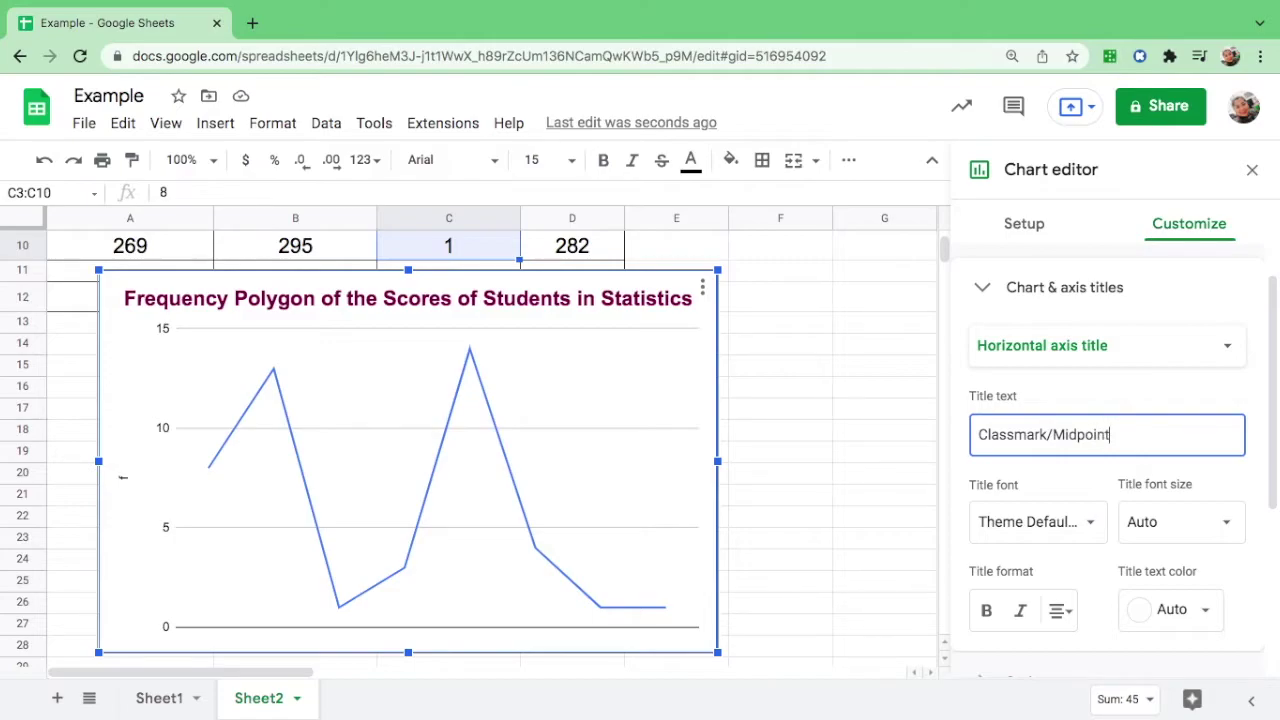
key("Return")
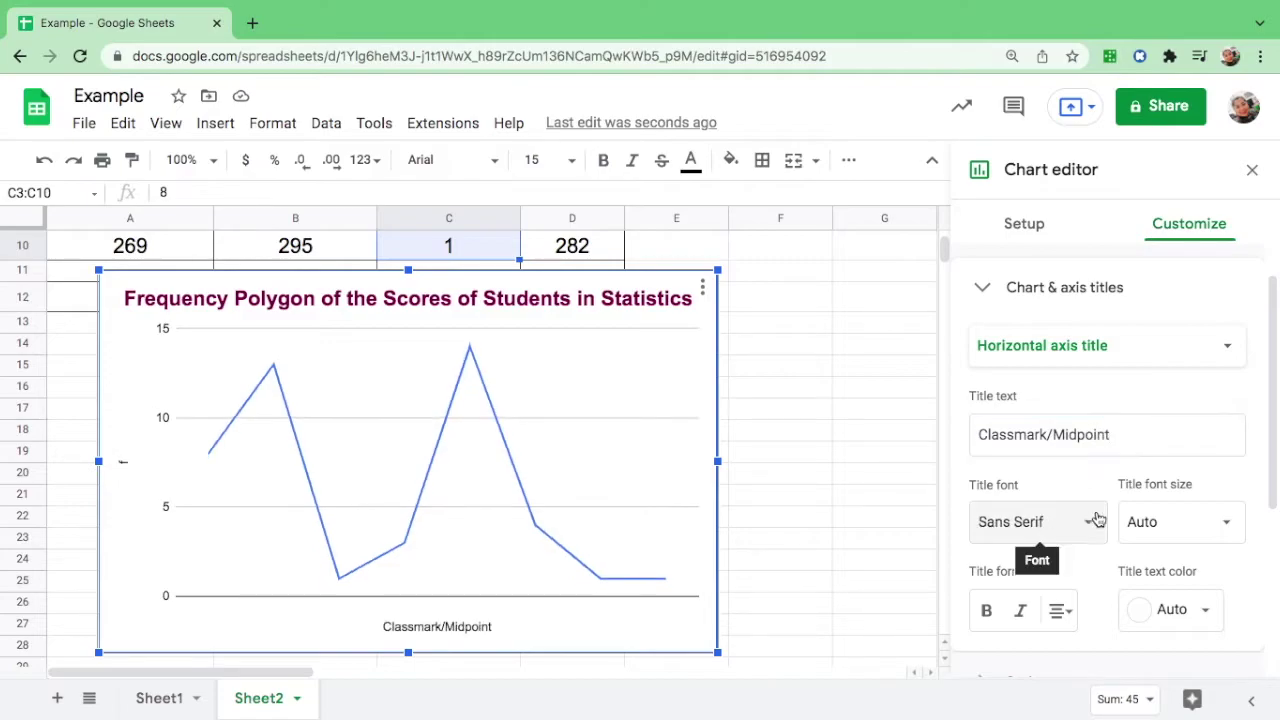
Set the horizontal axis title's font to Sans Serif and make it bold.
left_click(1071, 532)
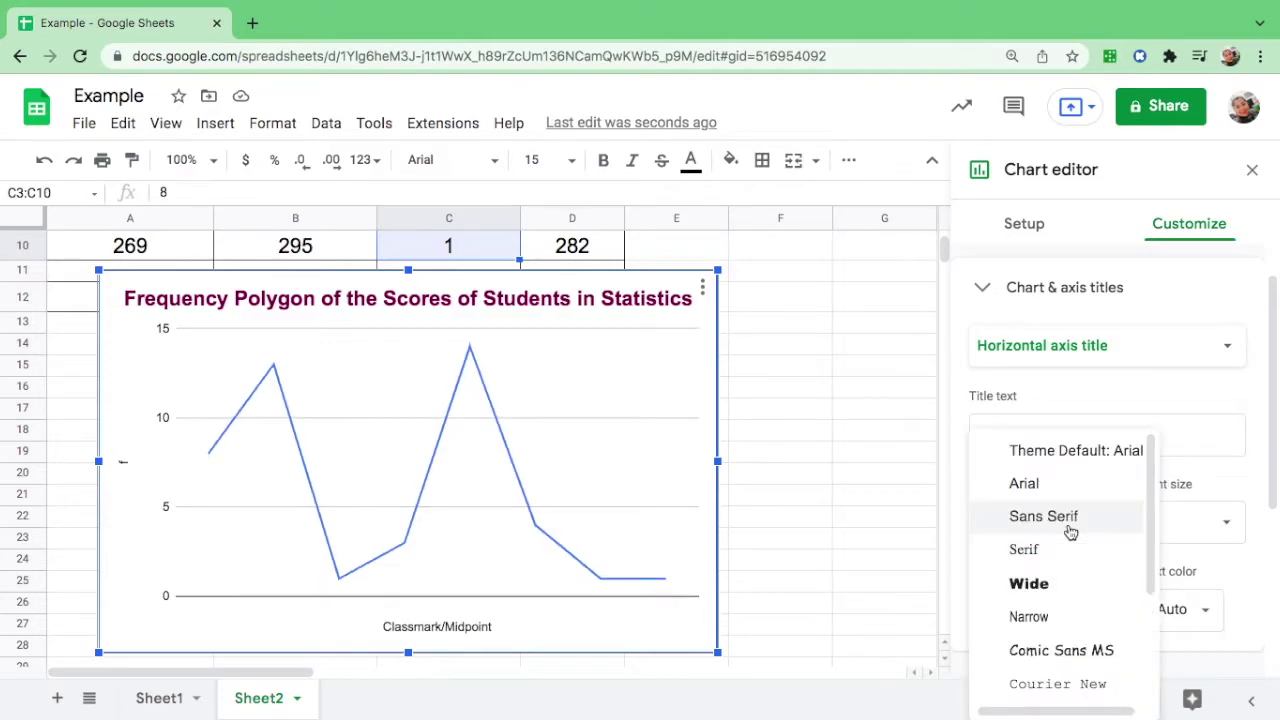
left_click(1069, 528)
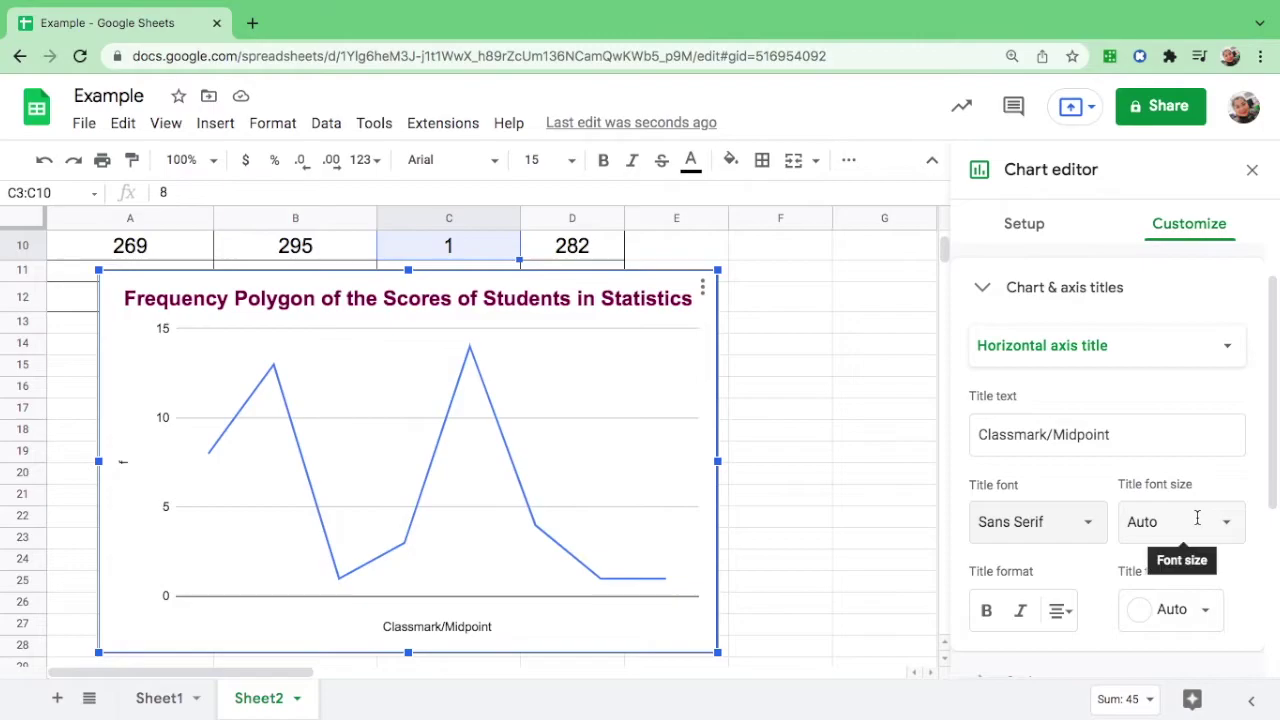
left_click(988, 614)
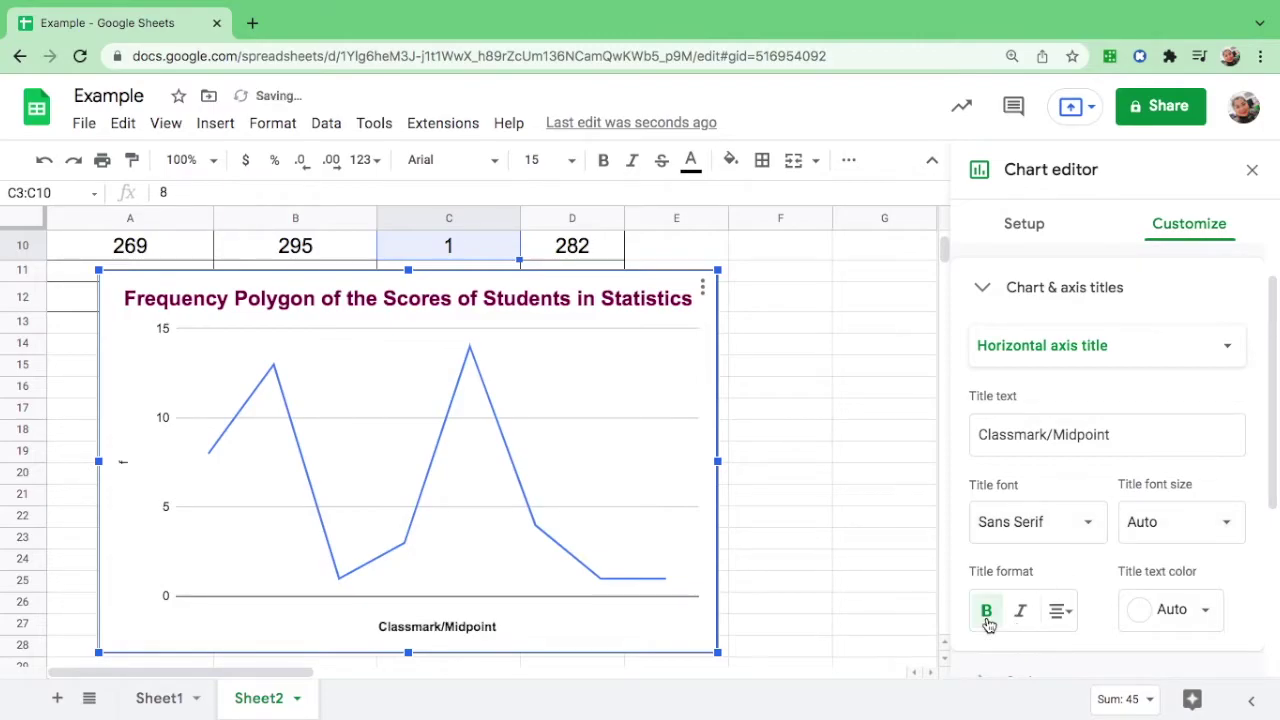
Center the horizontal axis title and color its text dark magenta.
left_click(1061, 612)
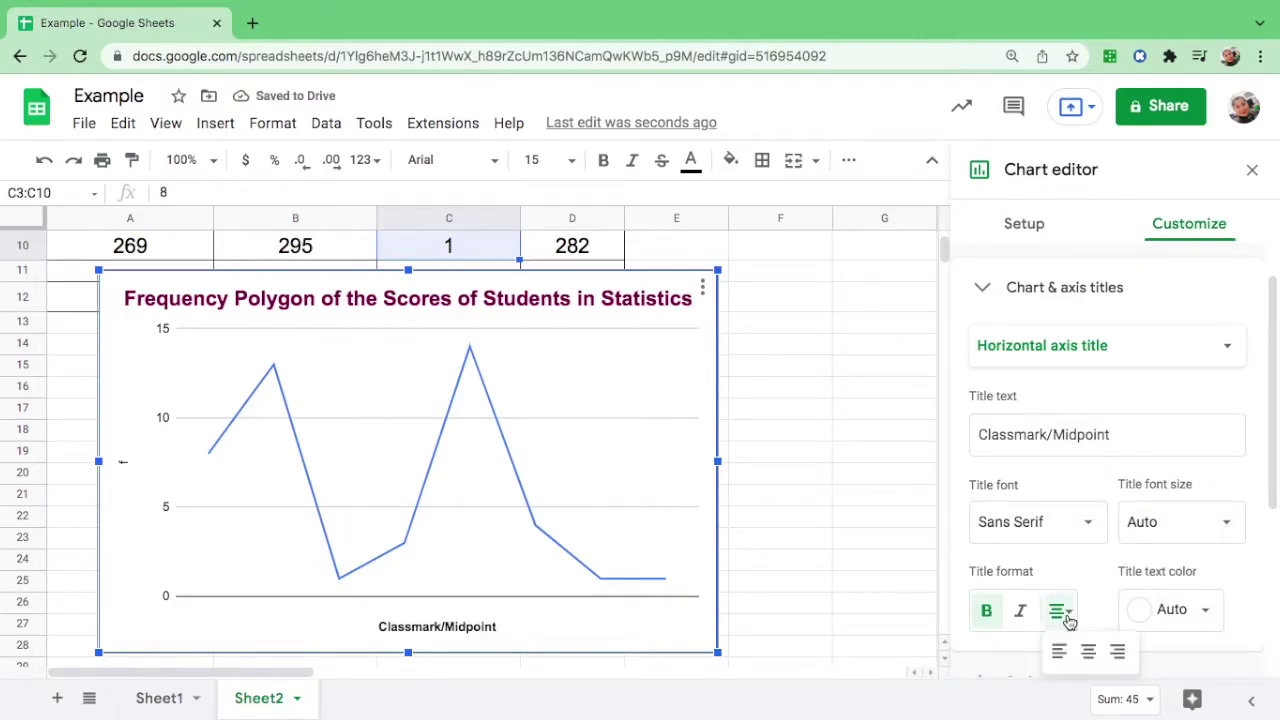
left_click(1089, 652)
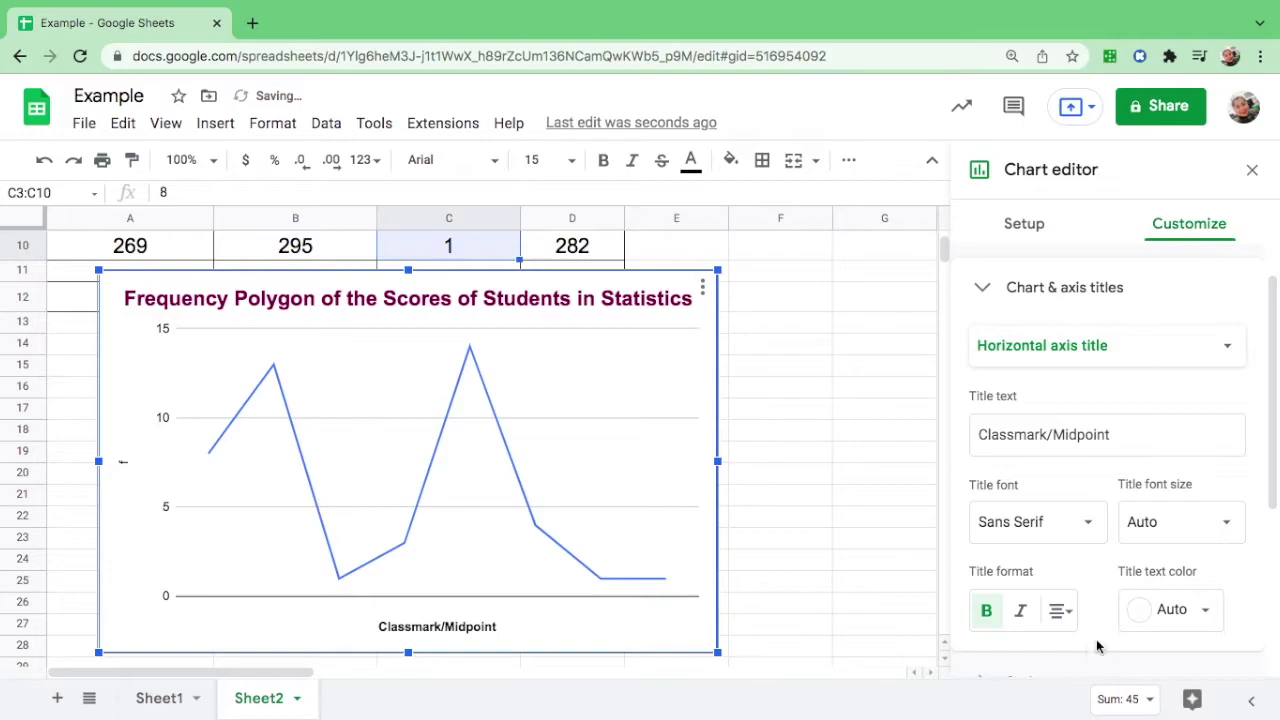
left_click(1201, 611)
left_click(1200, 508)
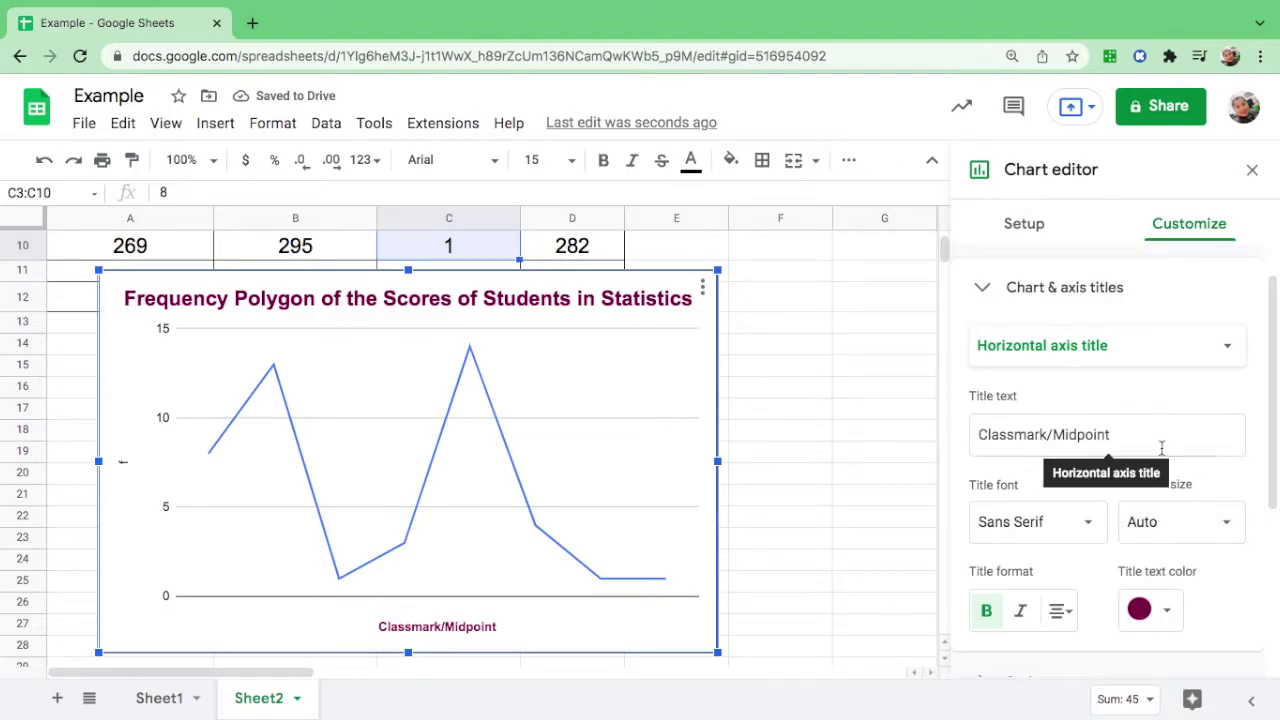
Replace the chart's vertical axis title with "Frequency".
left_click(1091, 354)
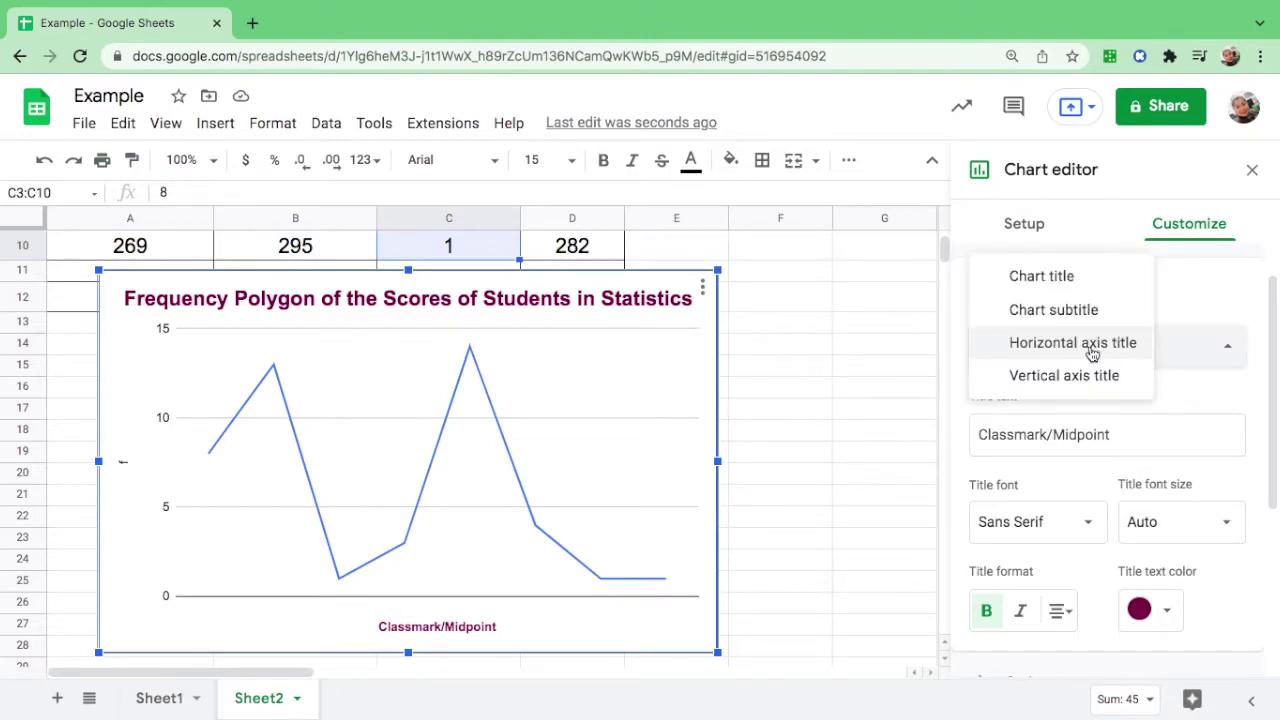
left_click(1087, 380)
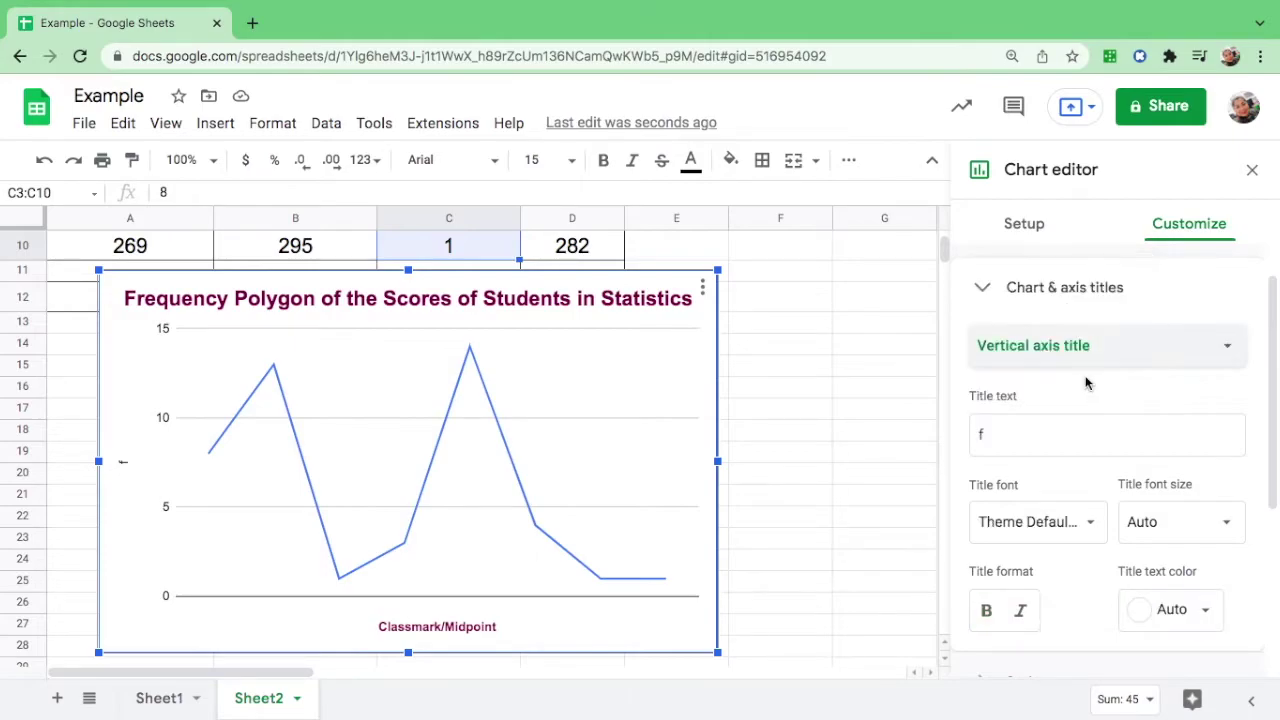
left_click(1019, 437)
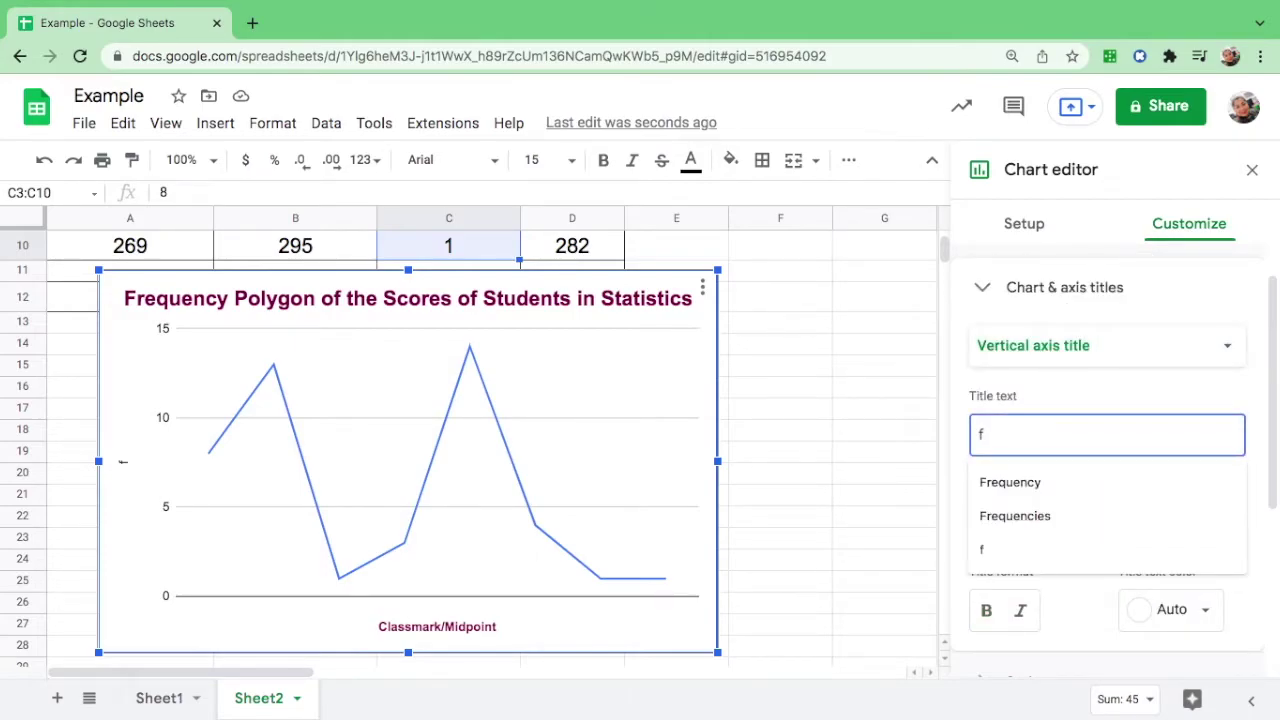
key("BackSpace")
type("Fre")
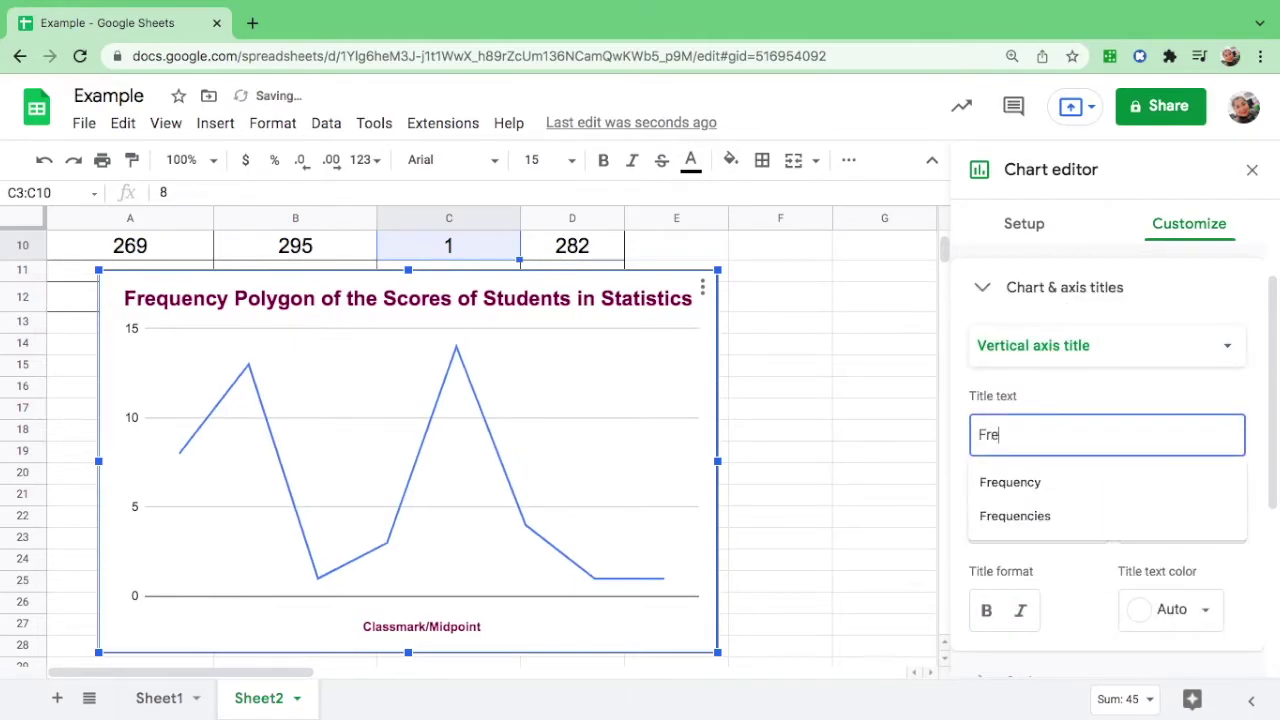
type("quency")
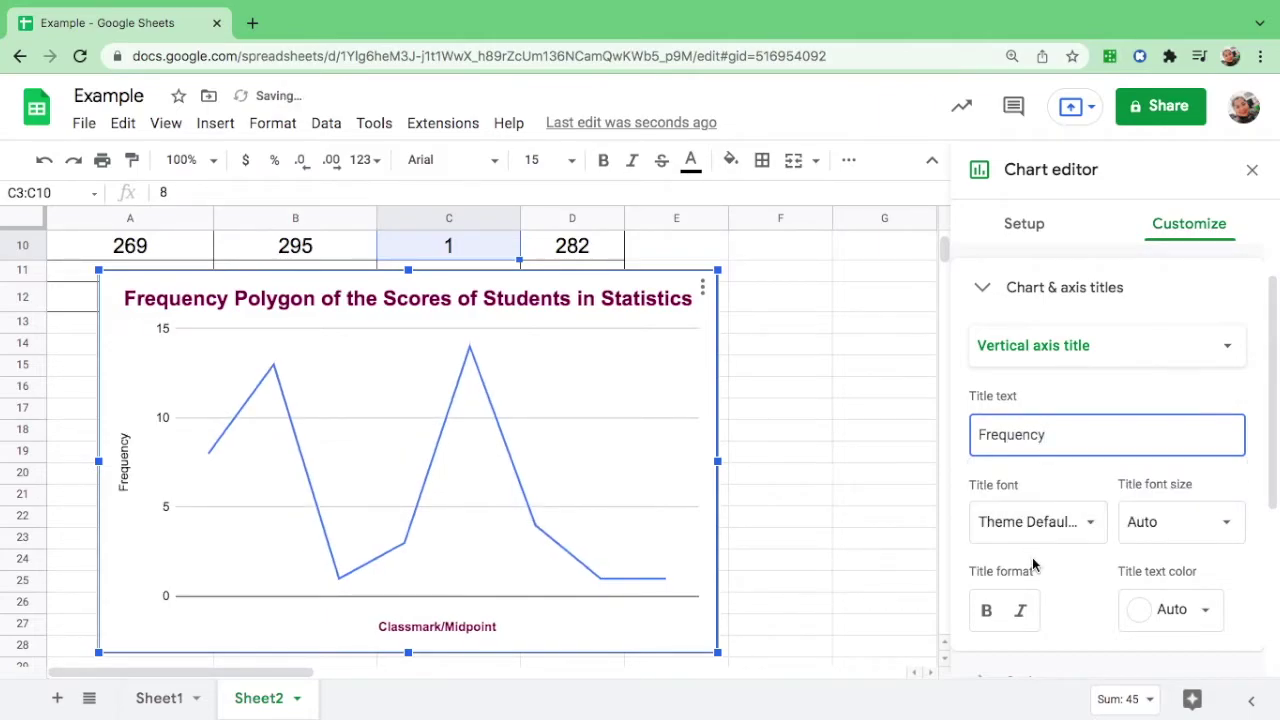
Make the vertical axis title bold and color its text dark magenta.
left_click(986, 610)
scroll(1165, 617, "down", 2)
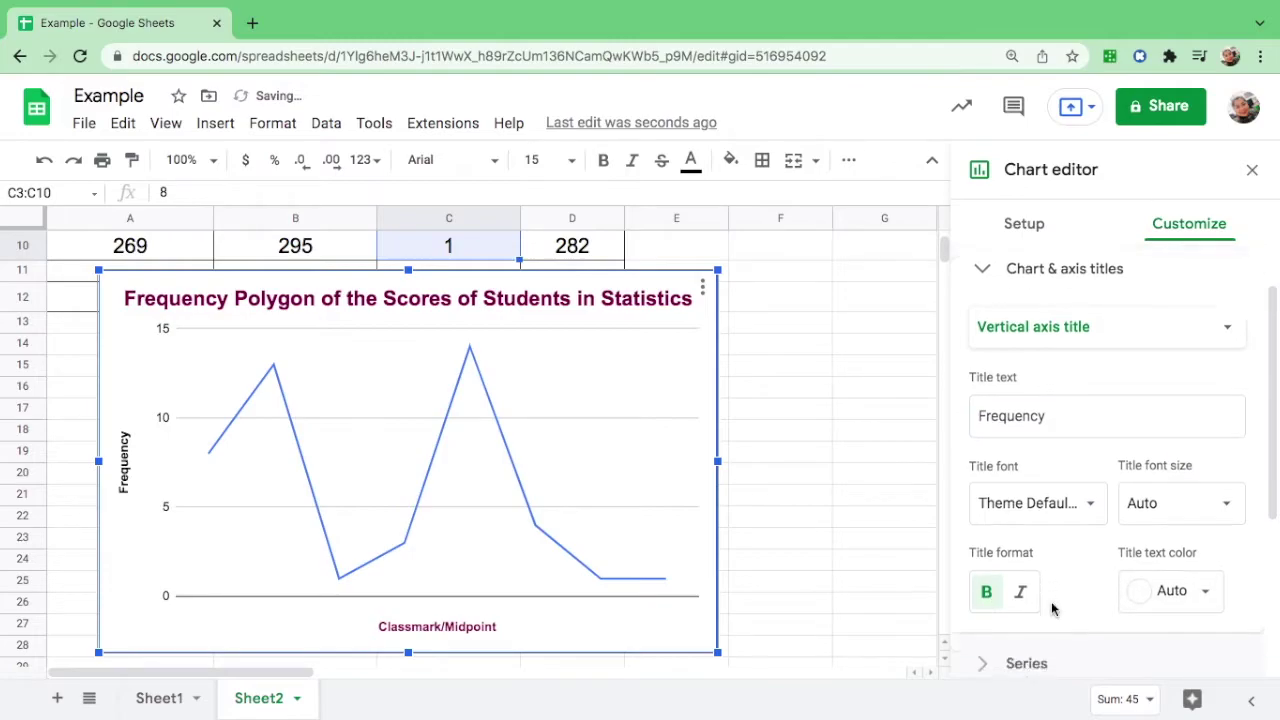
left_click(1200, 518)
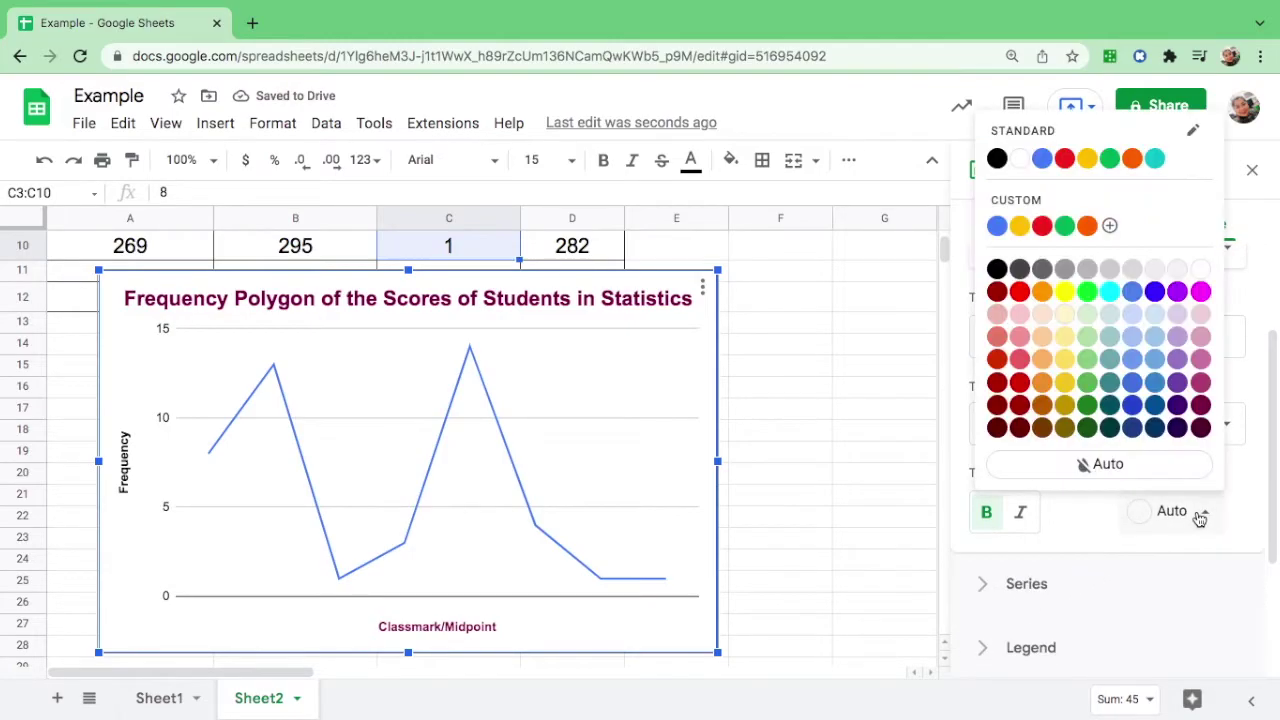
left_click(1202, 405)
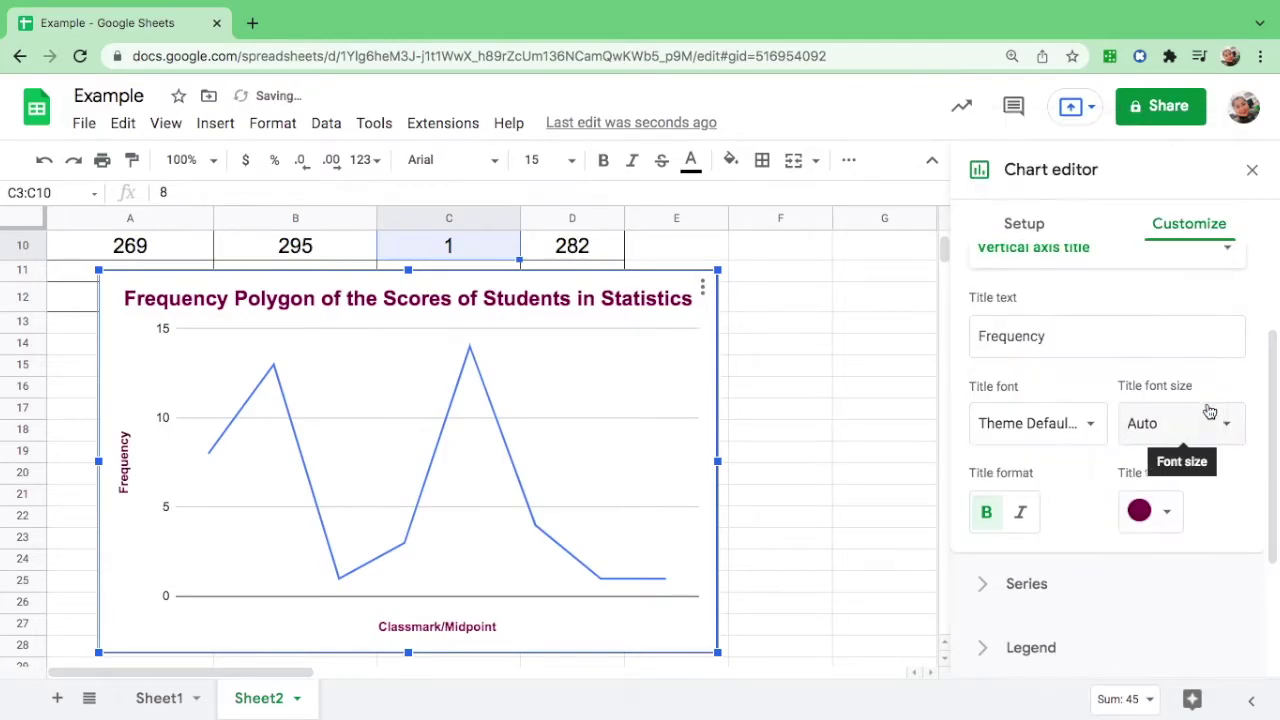
scroll(1205, 412, "up", 1)
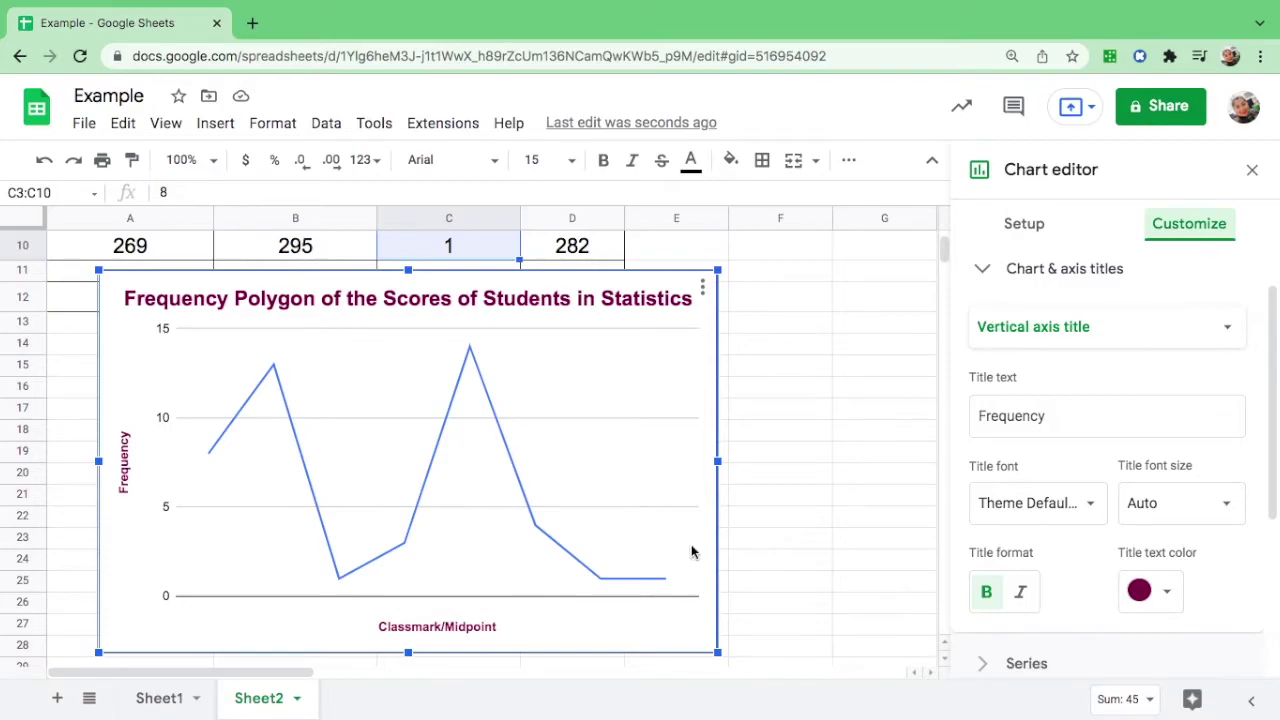
Add the classmark values in Sheet2!D3:D10 as the X-axis of the frequency polygon chart.
left_click(1038, 233)
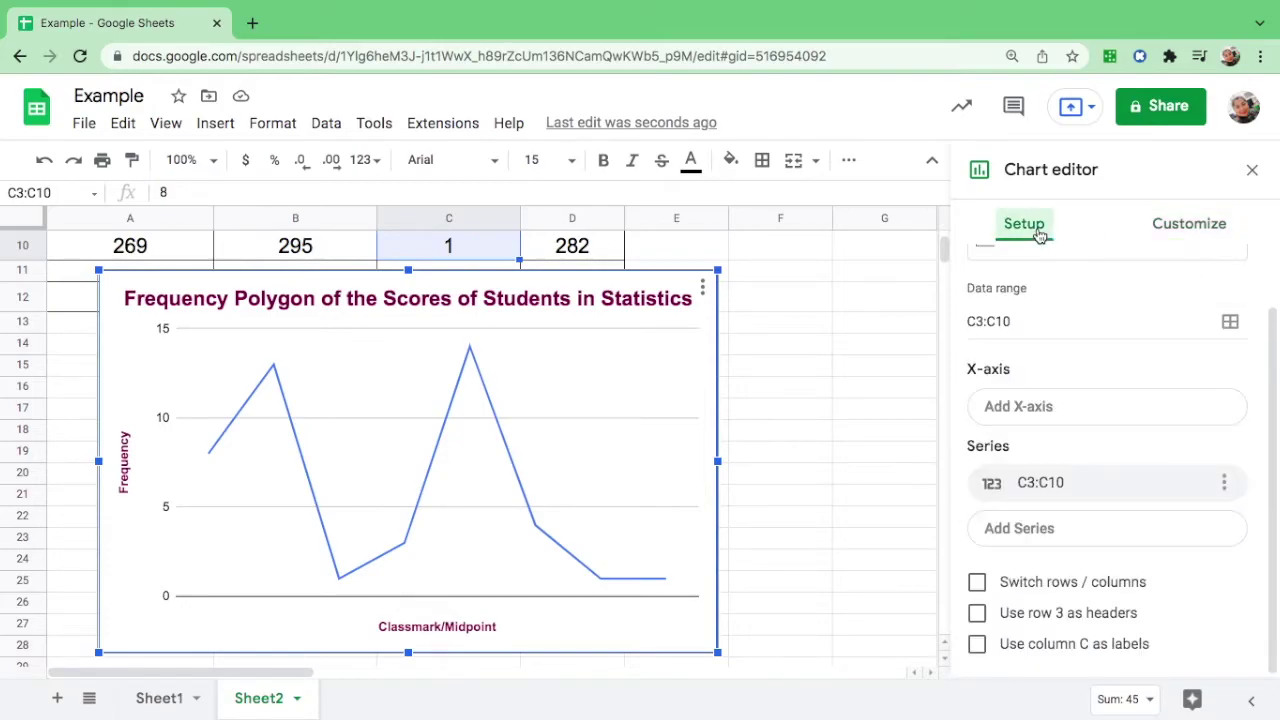
left_click(1045, 412)
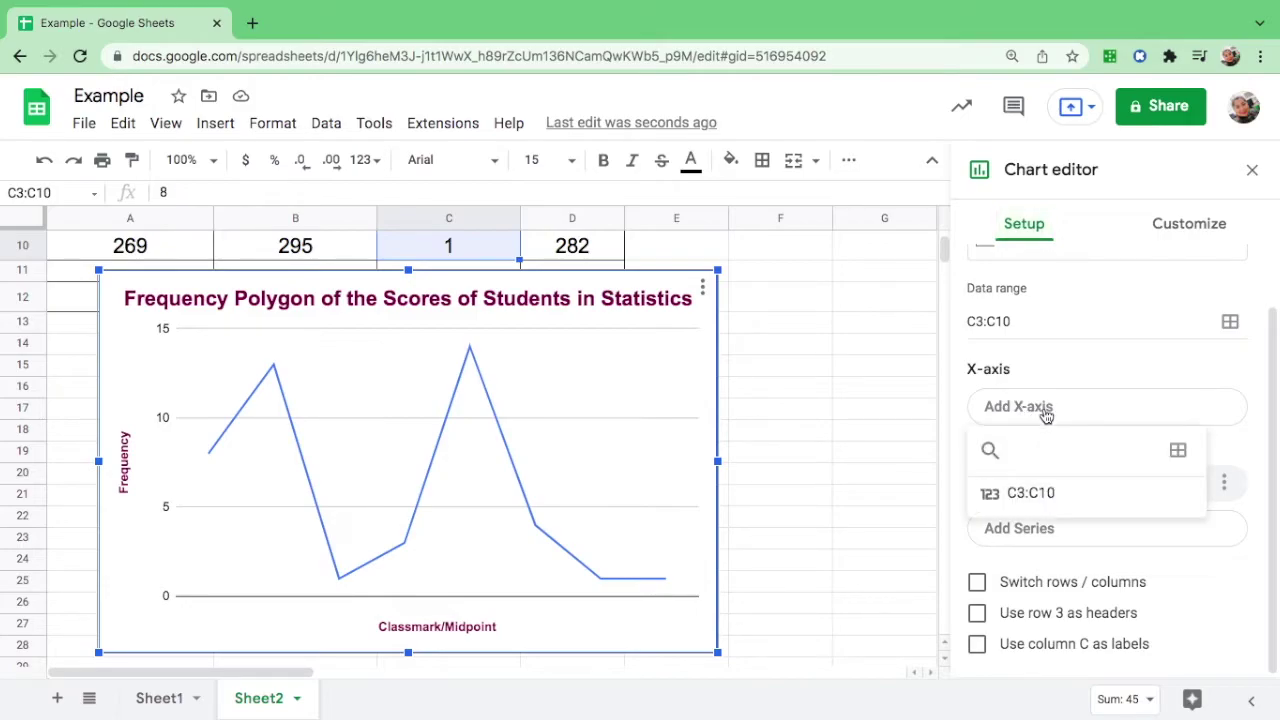
left_click(1178, 452)
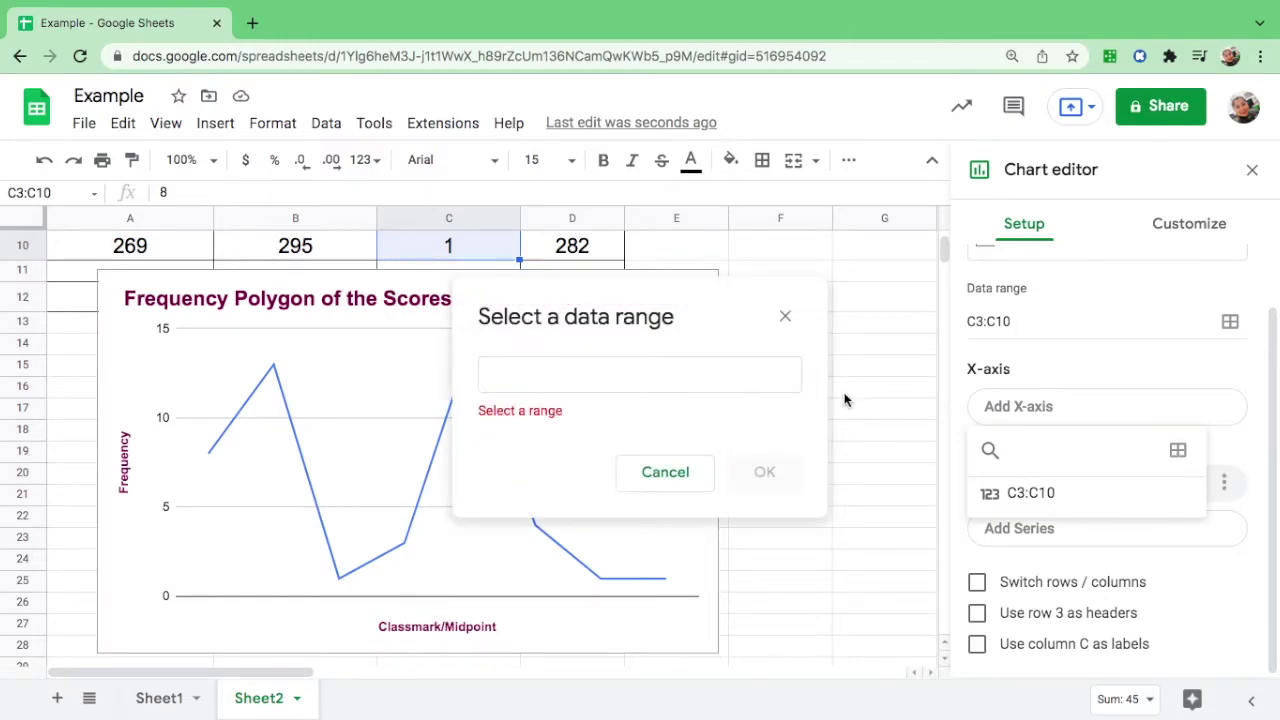
scroll(843, 400, "up", 4)
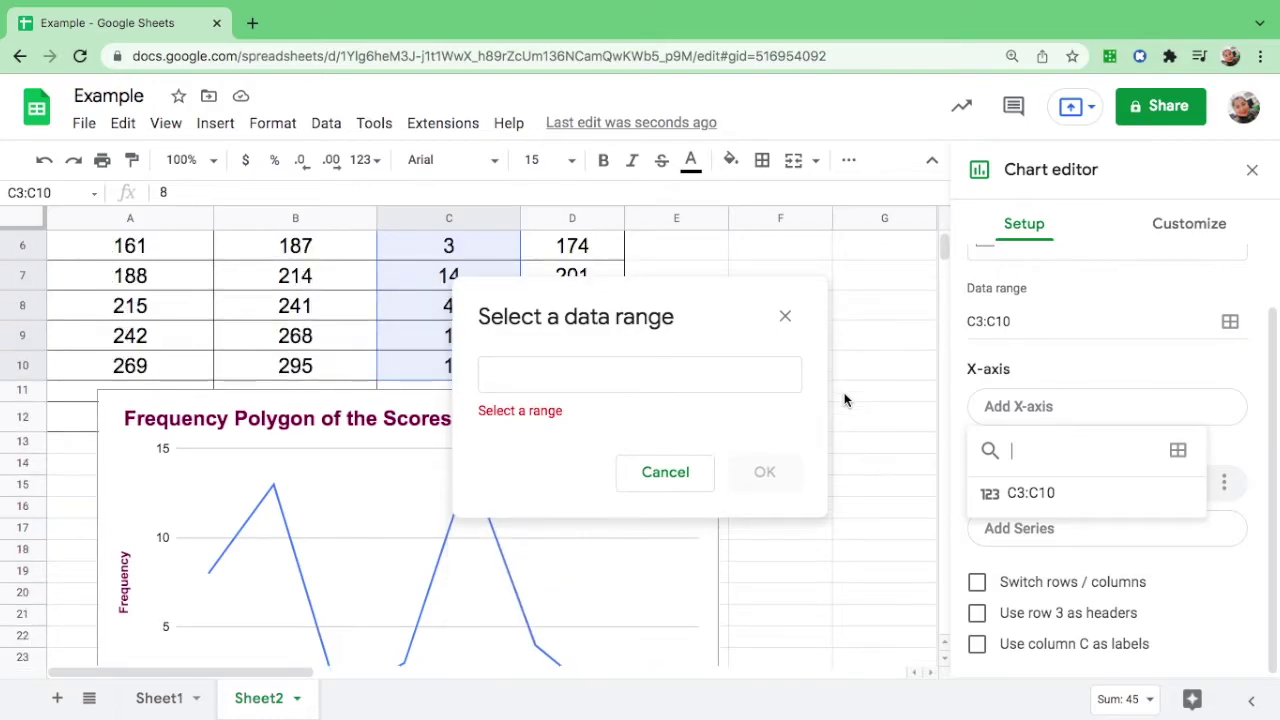
left_click_drag(683, 300, 298, 282)
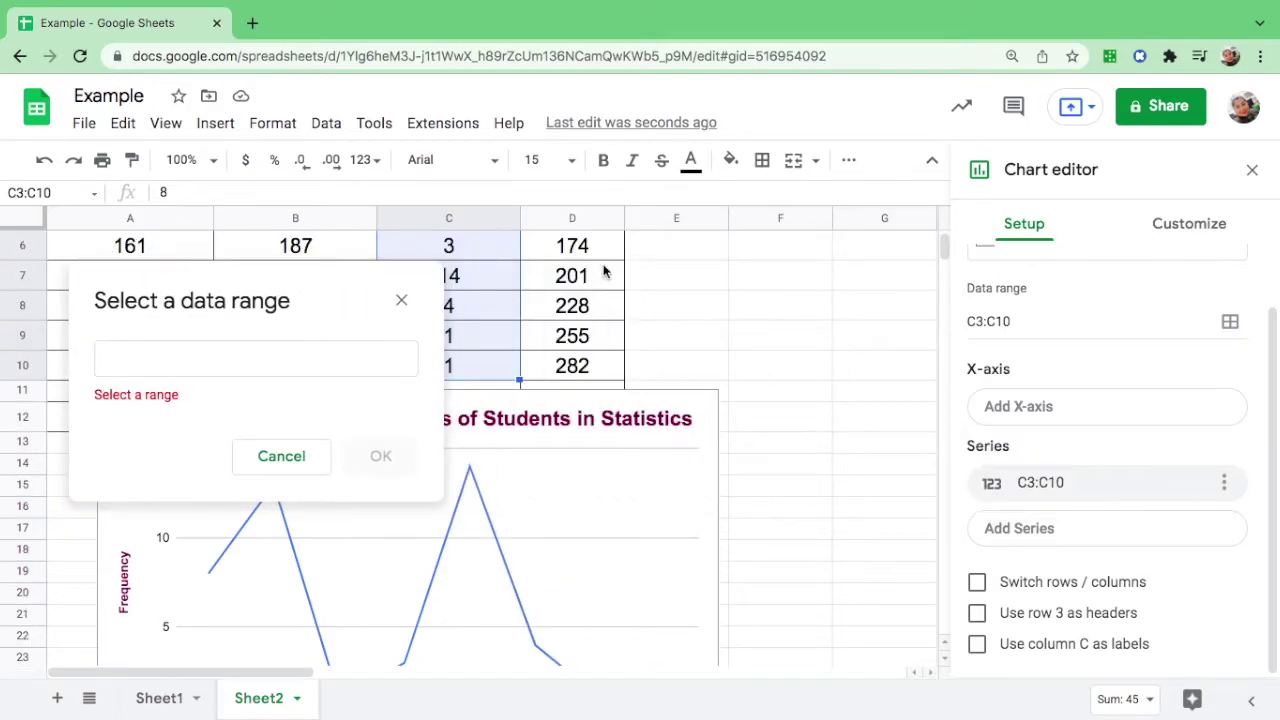
scroll(803, 354, "up", 3)
scroll(803, 353, "up", 2)
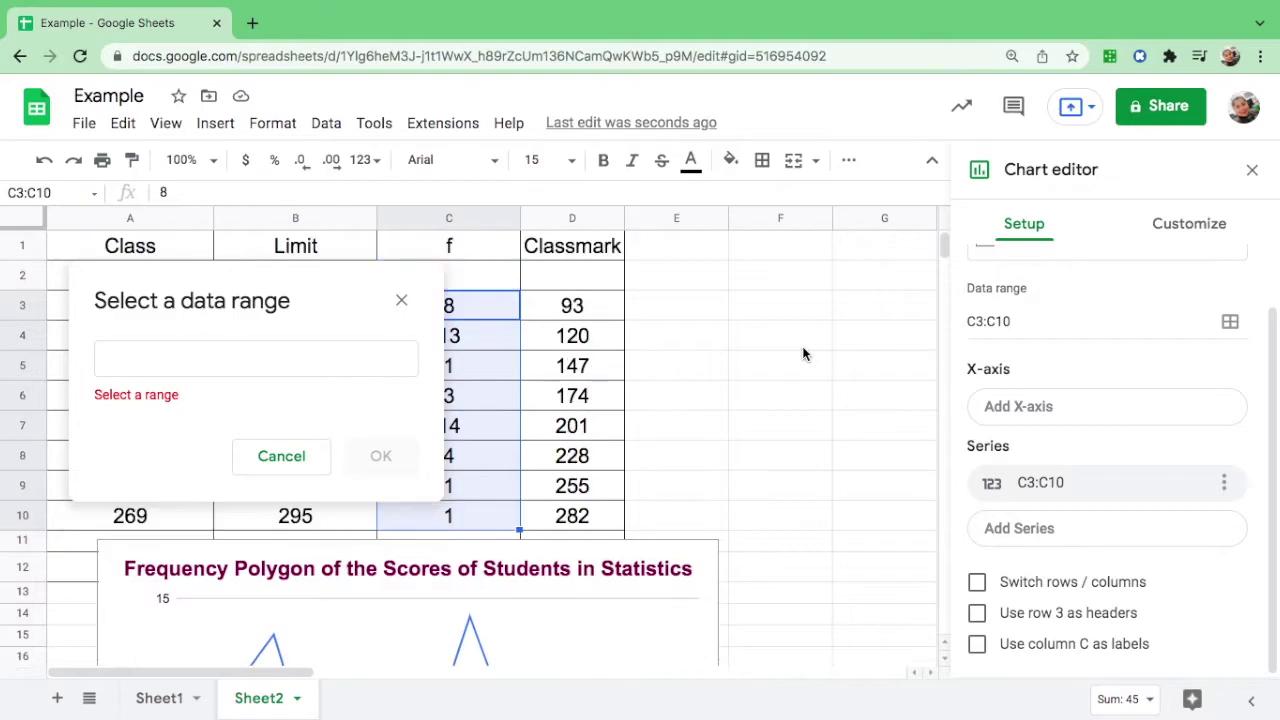
left_click(590, 311)
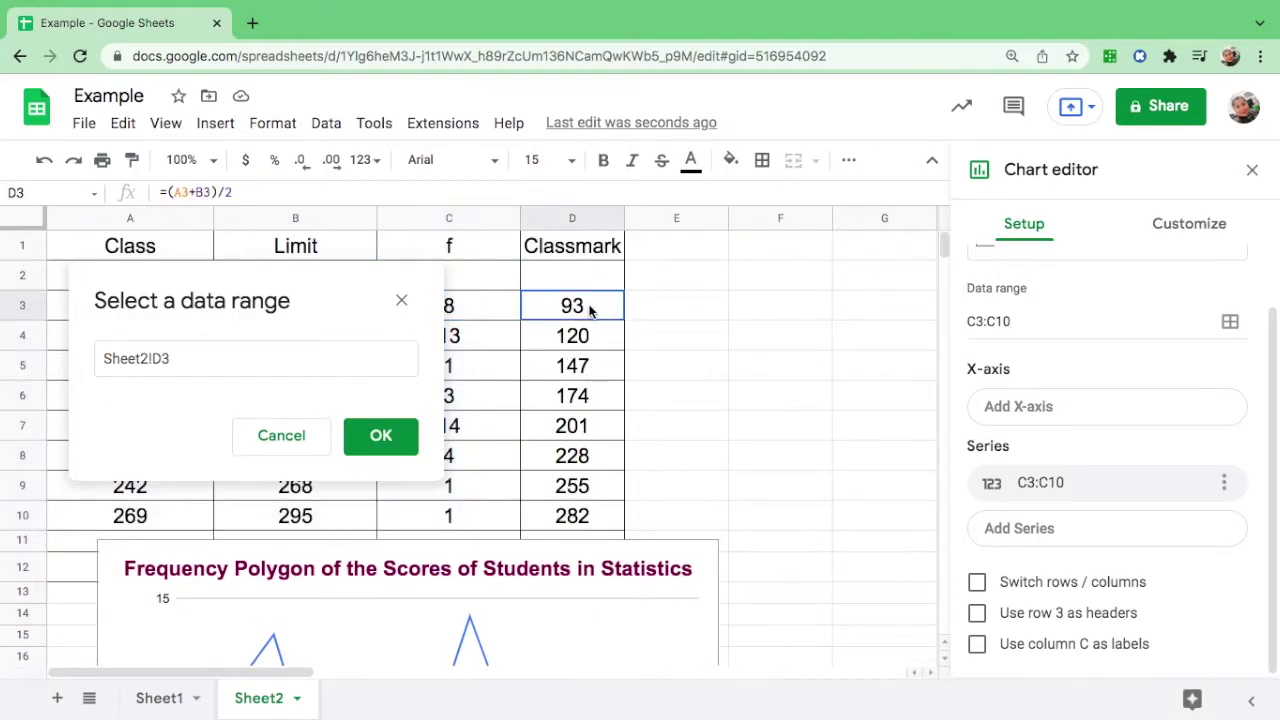
left_click_drag(591, 315, 601, 521)
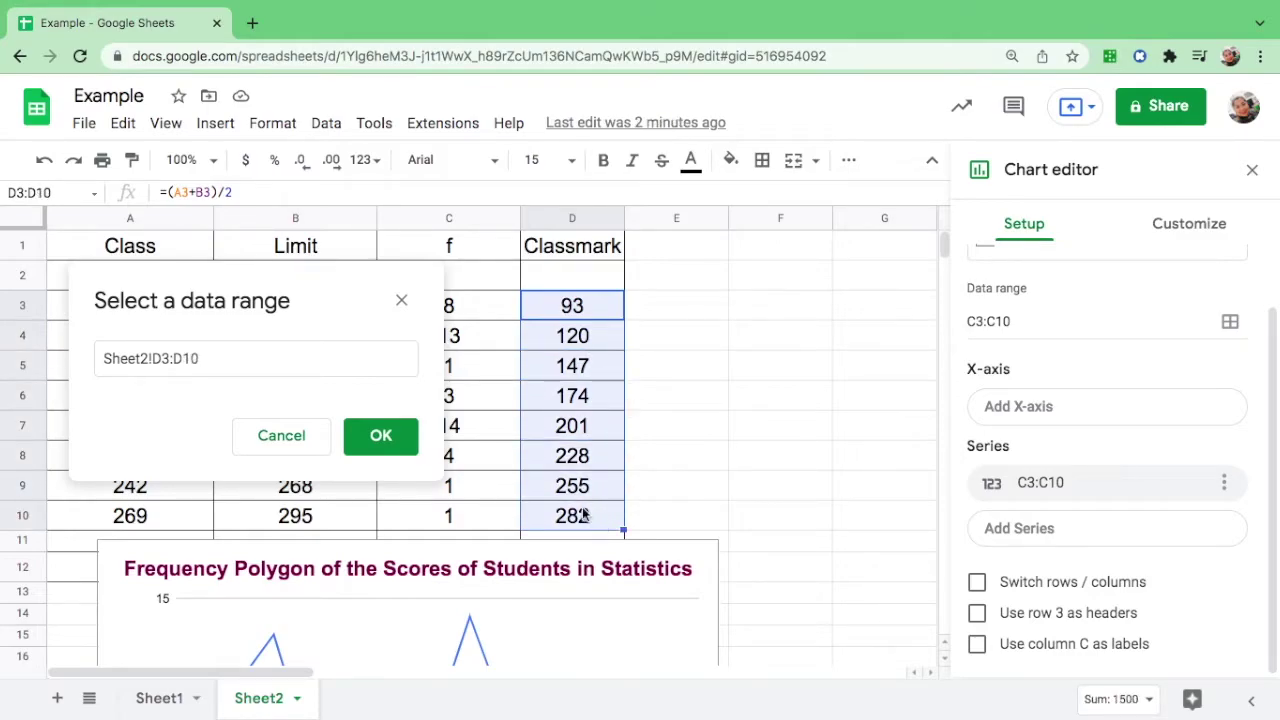
left_click(381, 436)
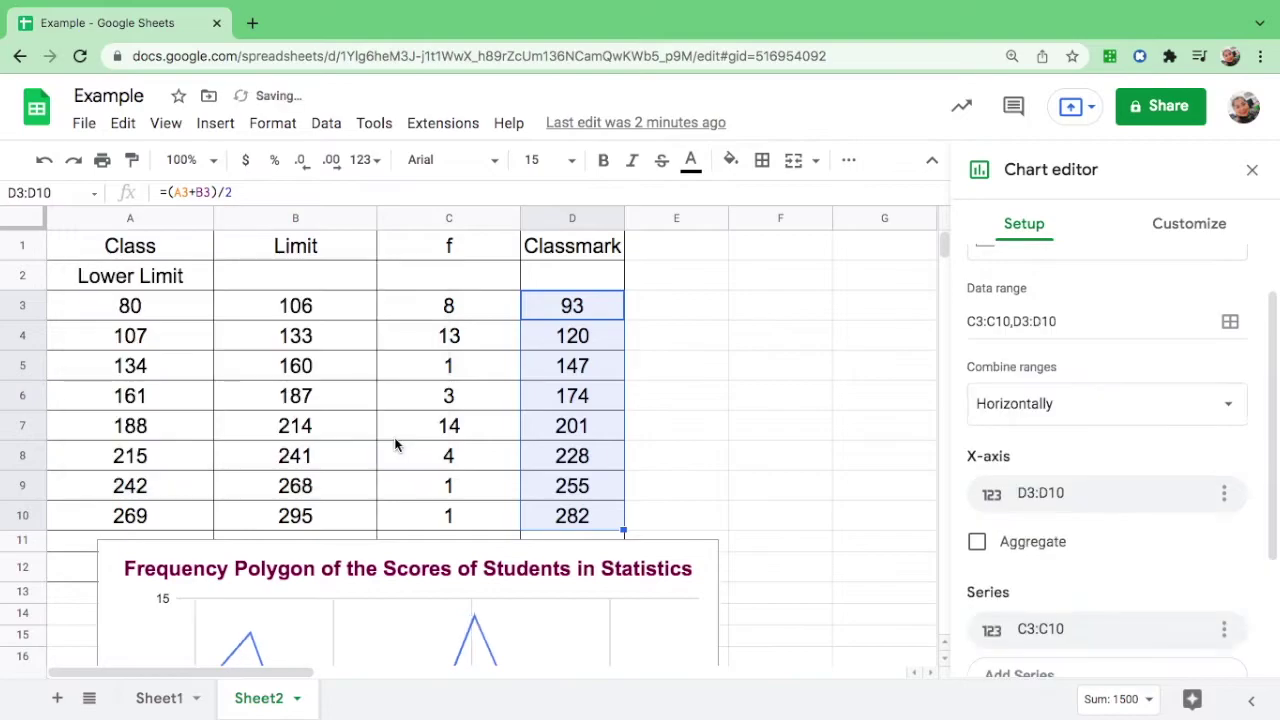
scroll(838, 458, "down", 1)
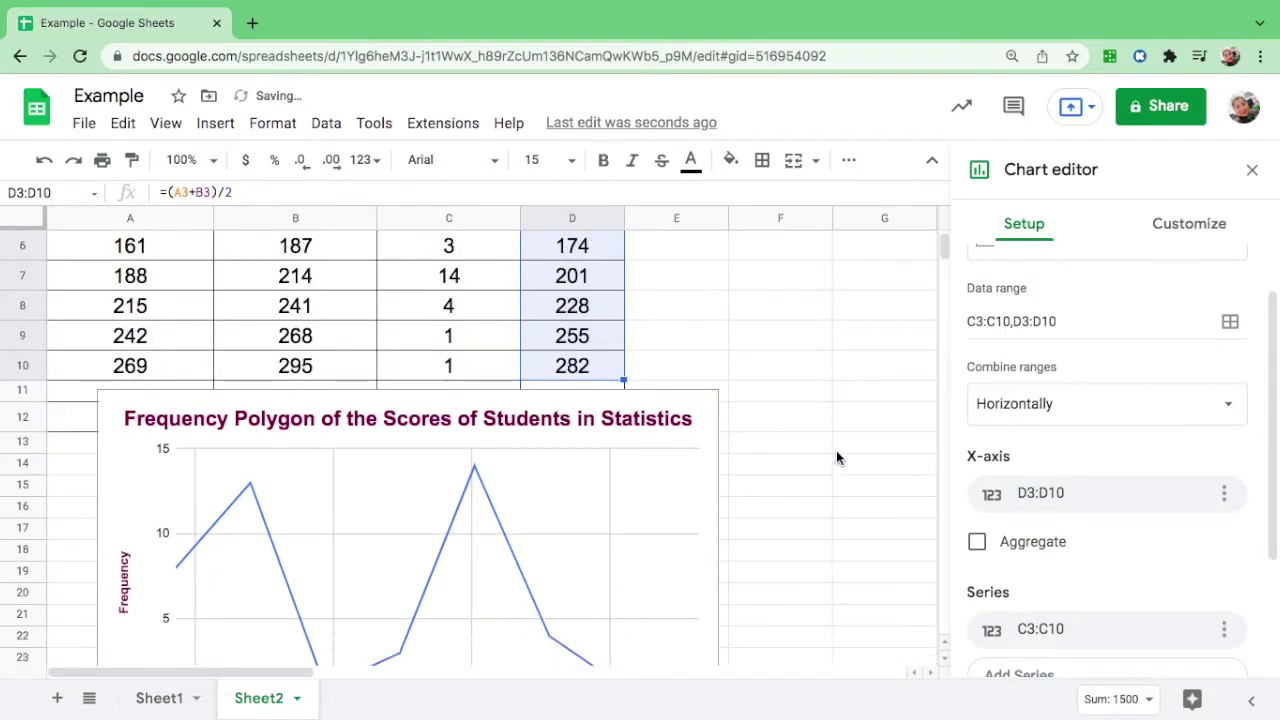
scroll(837, 457, "down", 4)
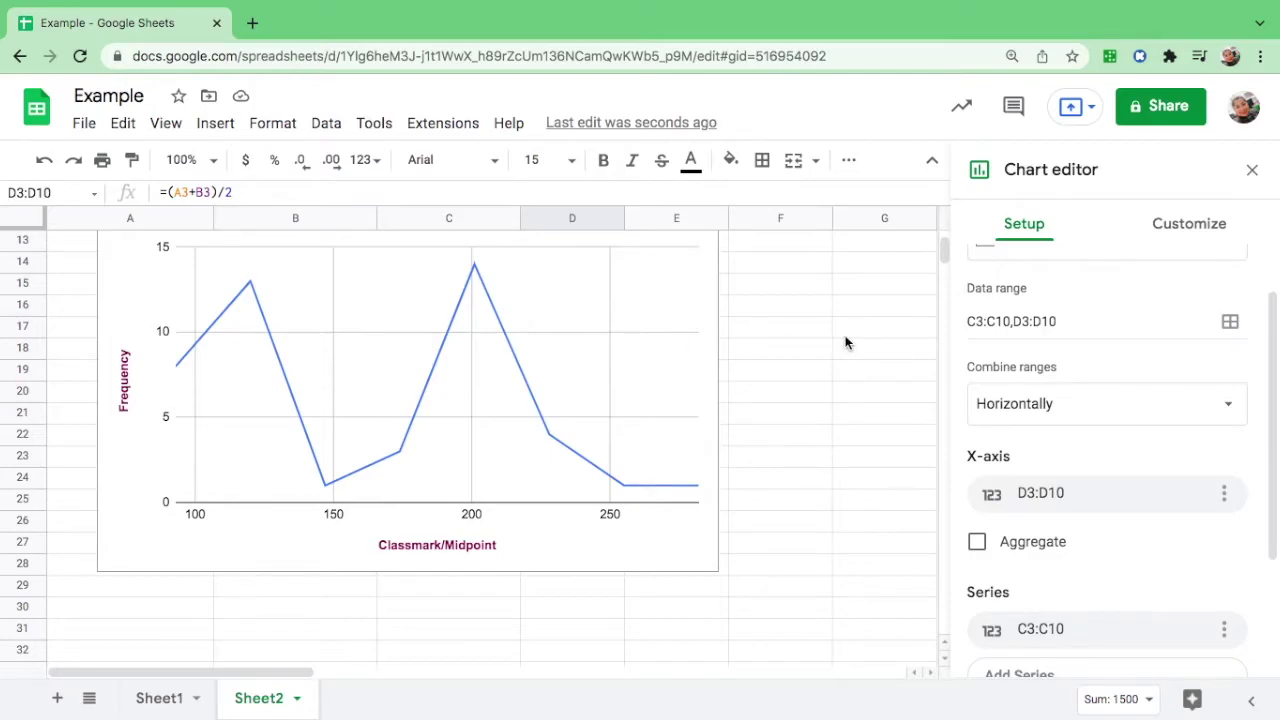
scroll(845, 343, "up", 5)
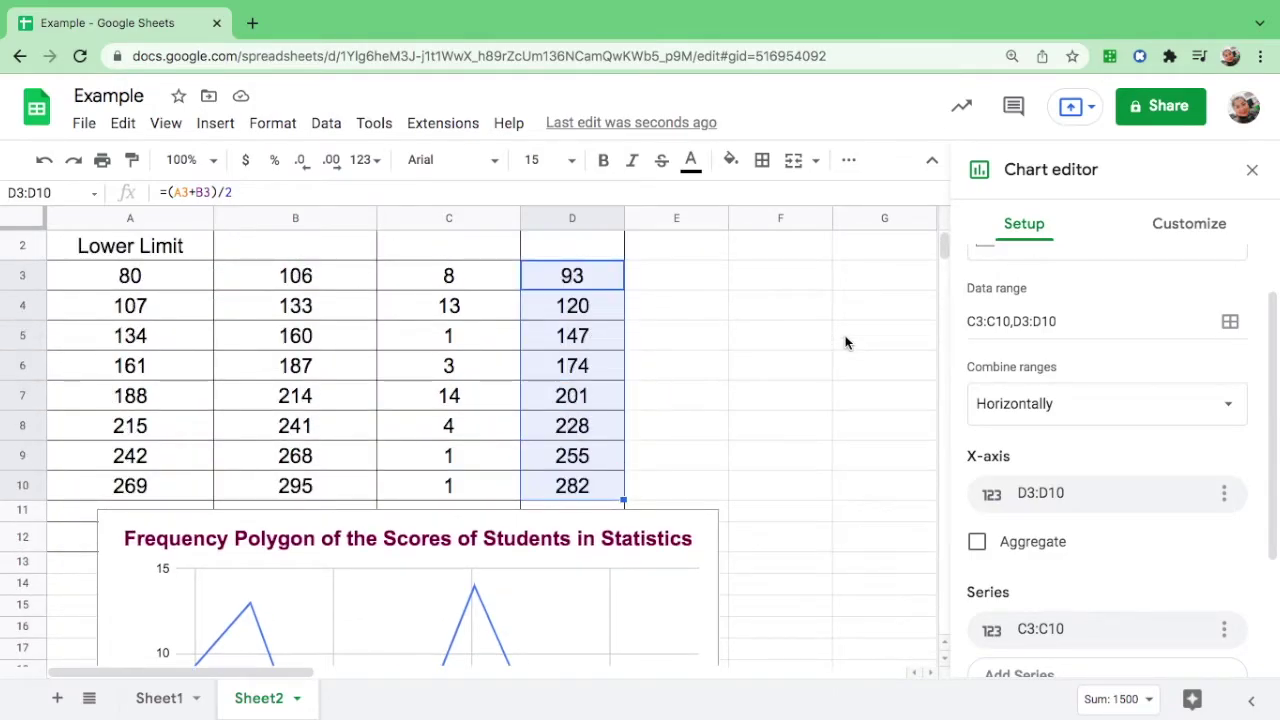
Turn on aggregation for the chart's X-axis D3:D10.
scroll(845, 343, "down", 6)
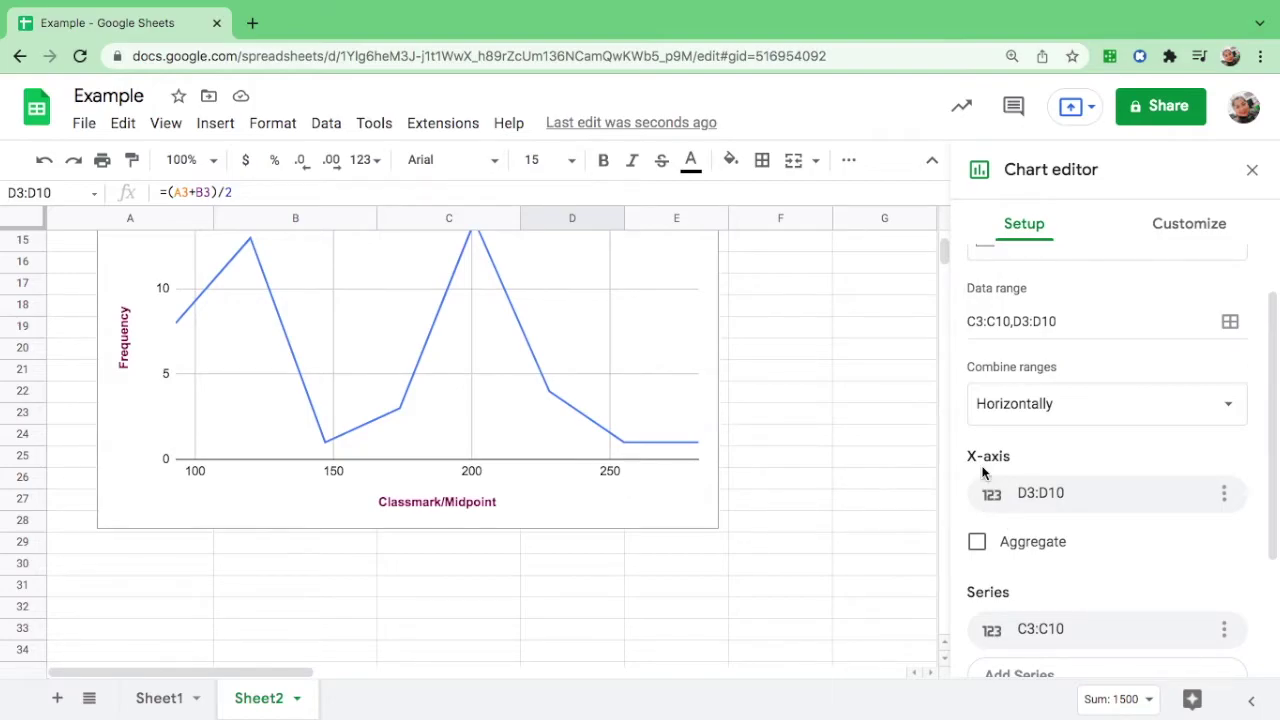
left_click(977, 544)
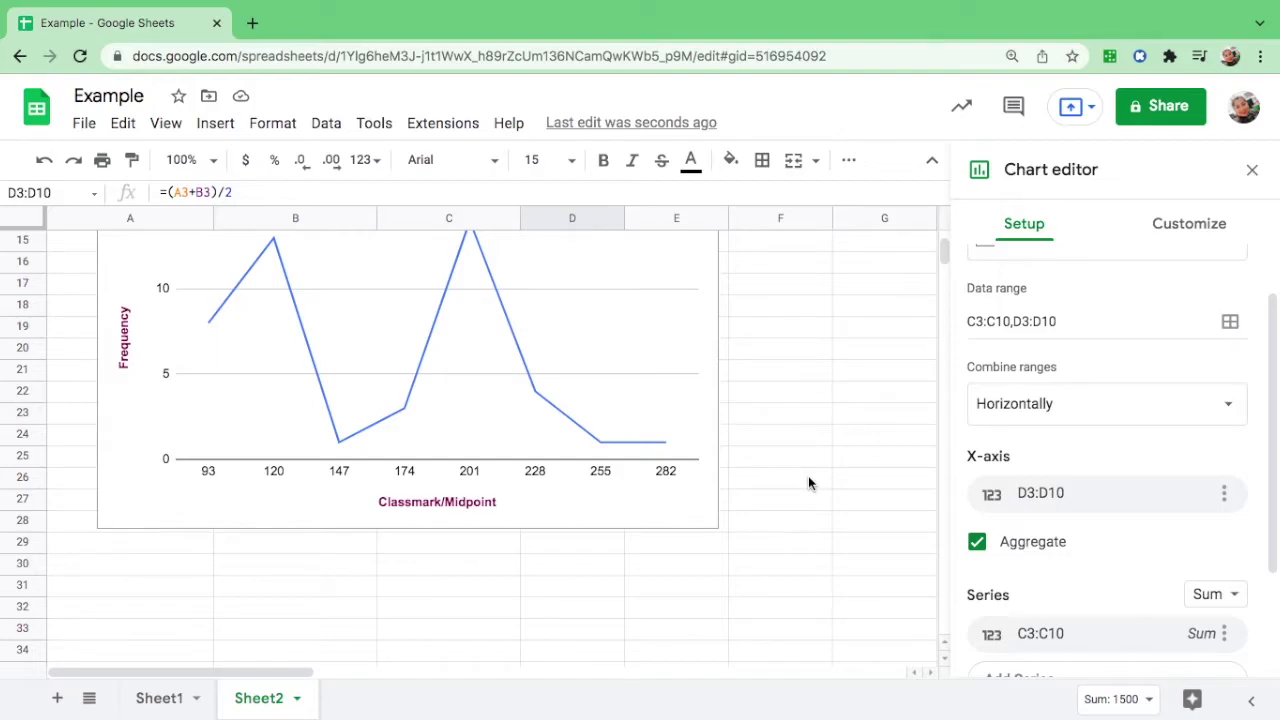
scroll(808, 483, "down", 1)
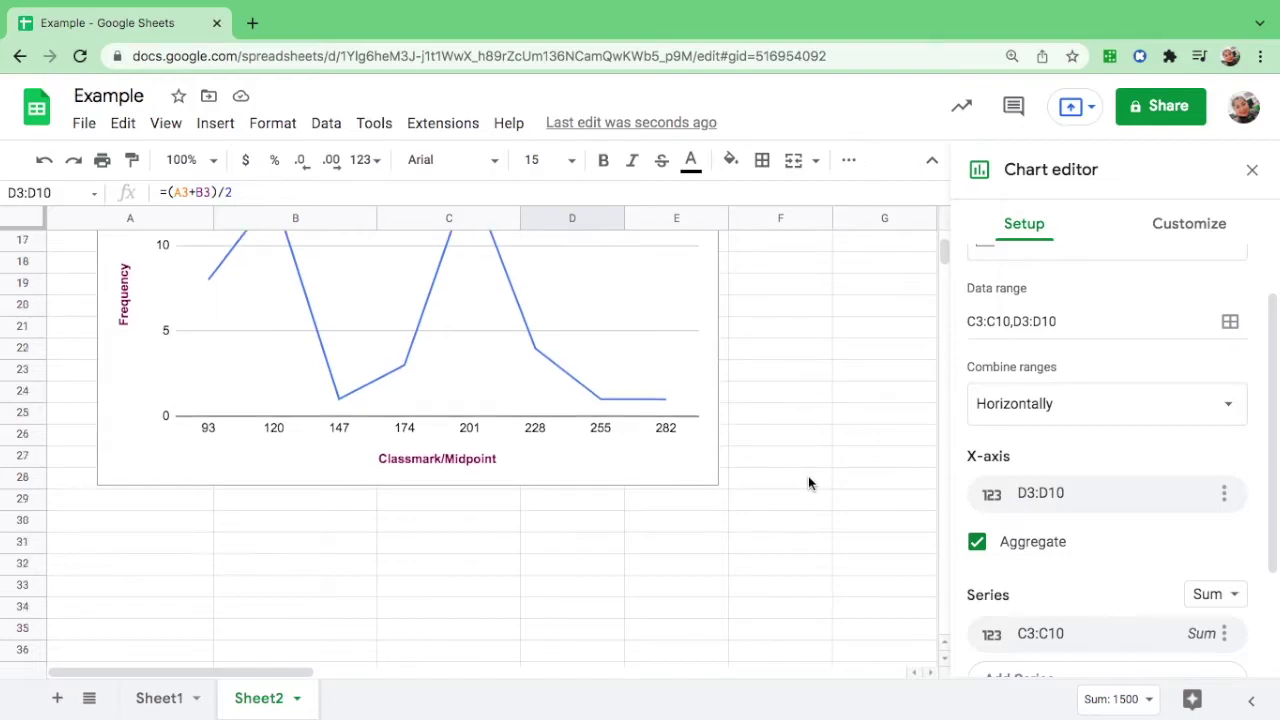
Set the chart's vertical axis range to a minimum of 0 and a maximum of 16.
left_click(1187, 226)
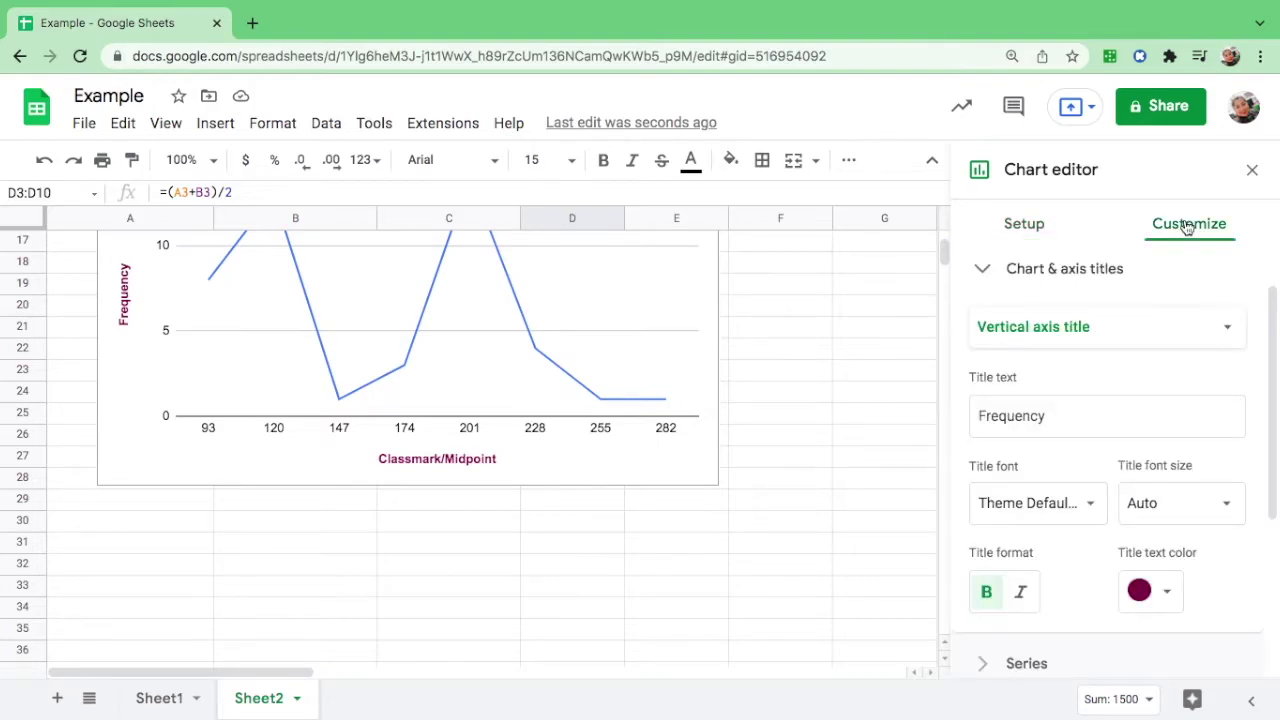
left_click(983, 274)
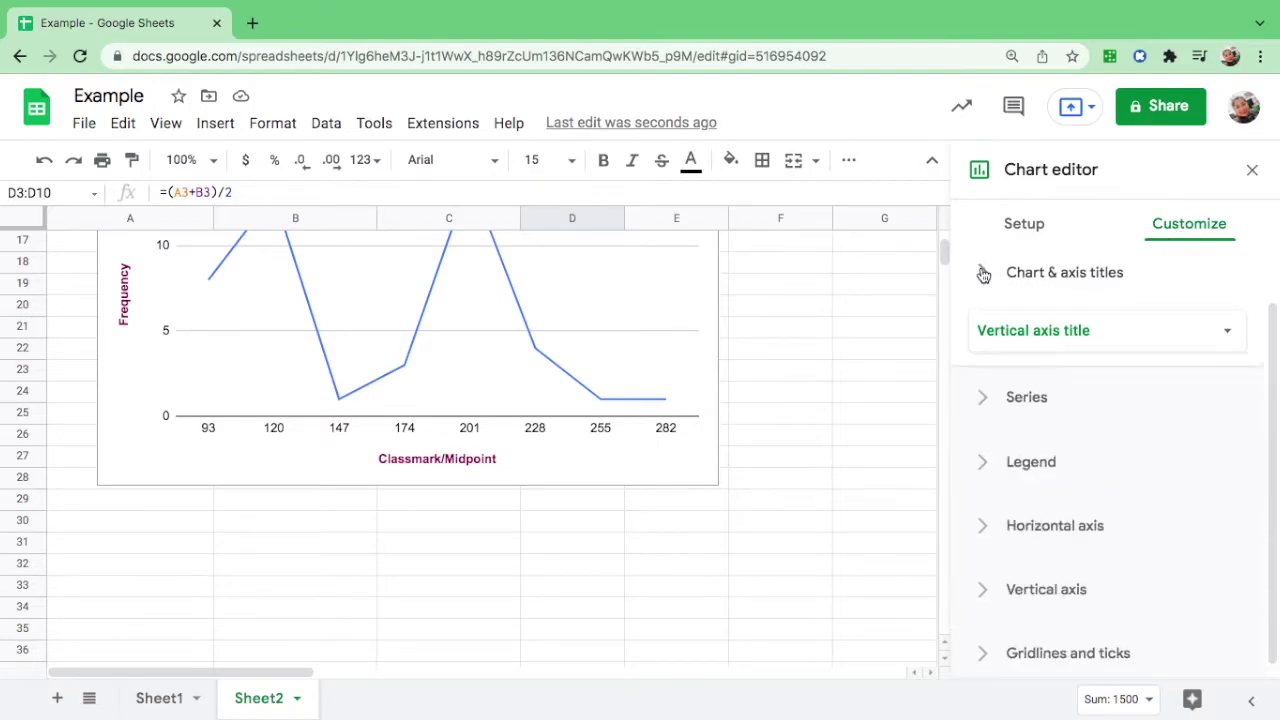
left_click(1080, 581)
scroll(1077, 577, "down", 2)
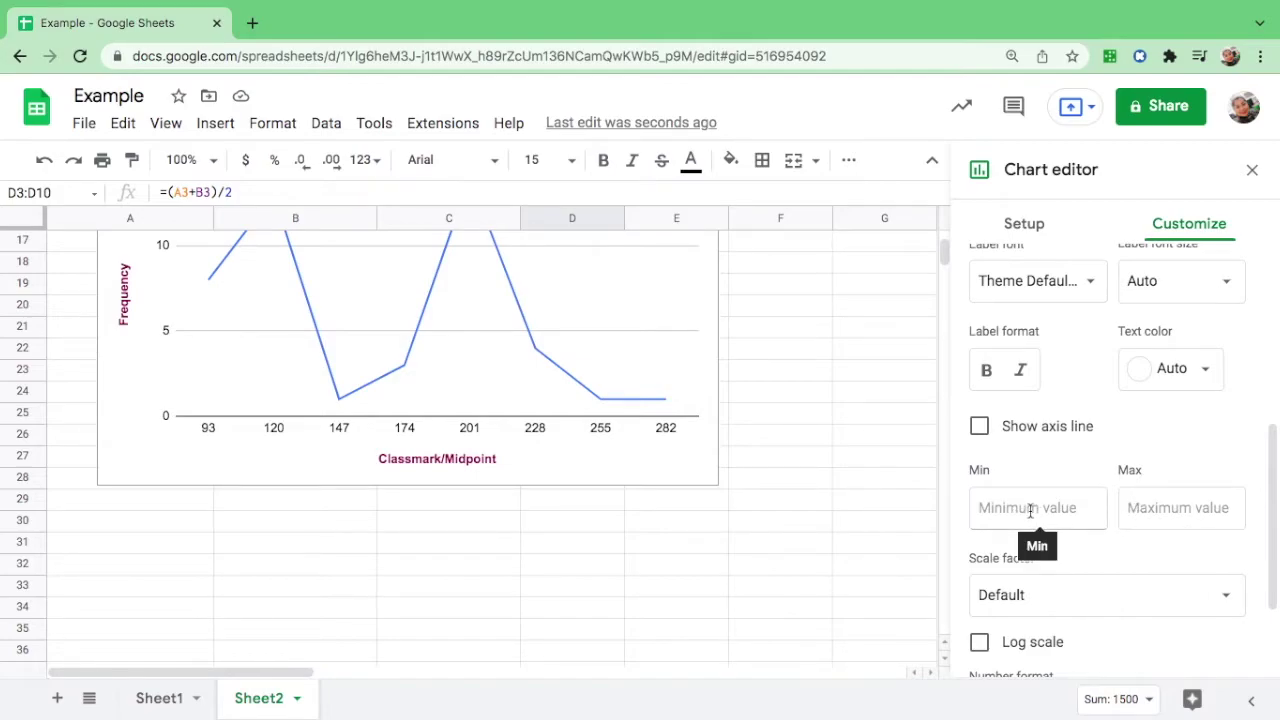
left_click(1030, 511)
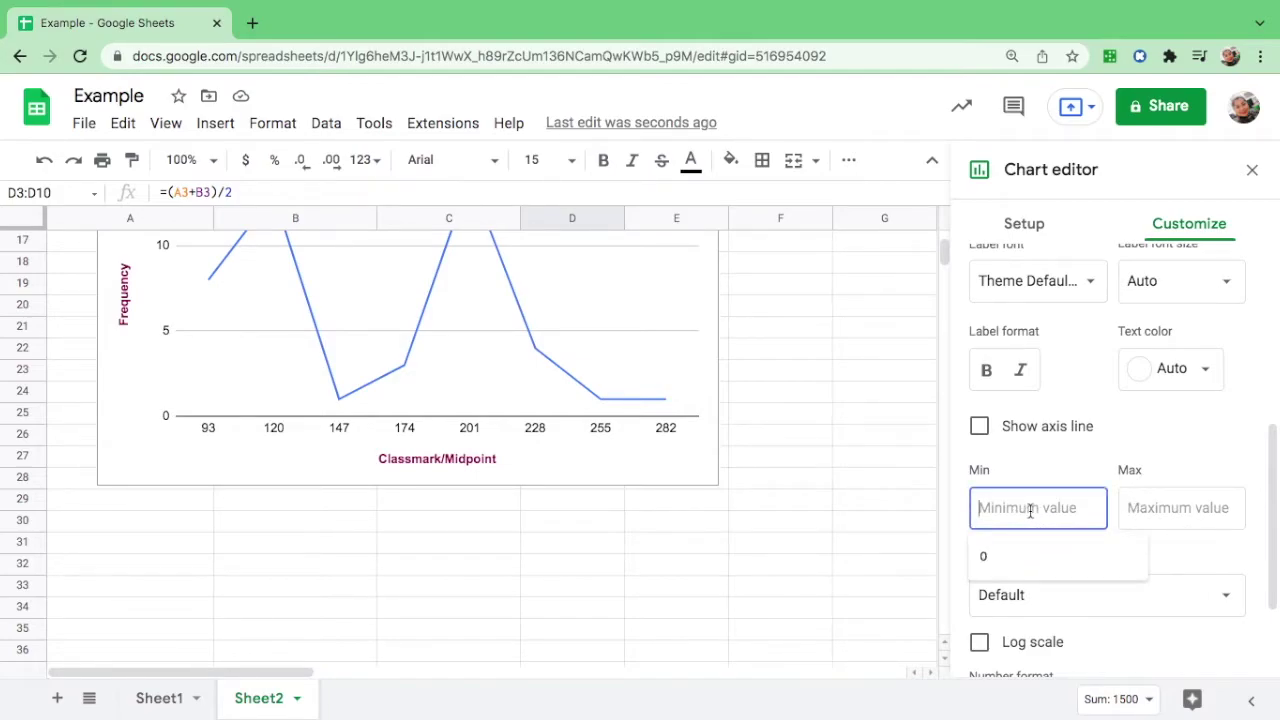
type("0")
left_click(1180, 508)
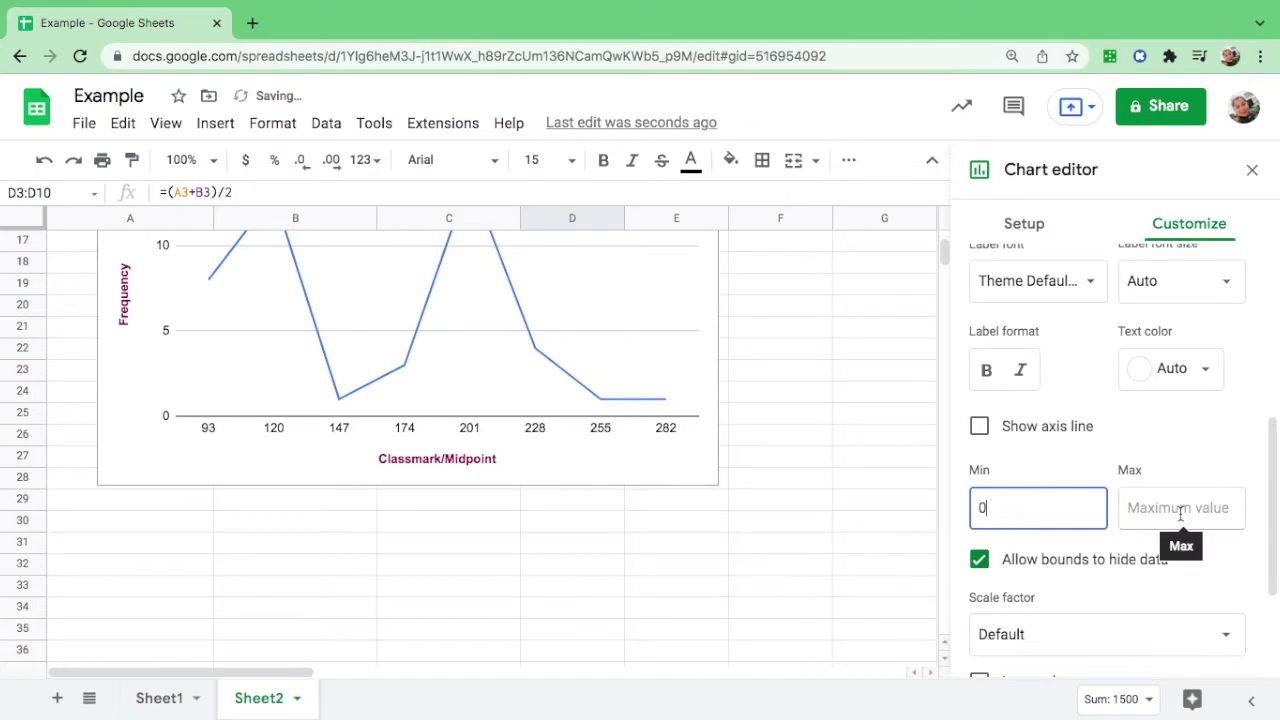
type("16")
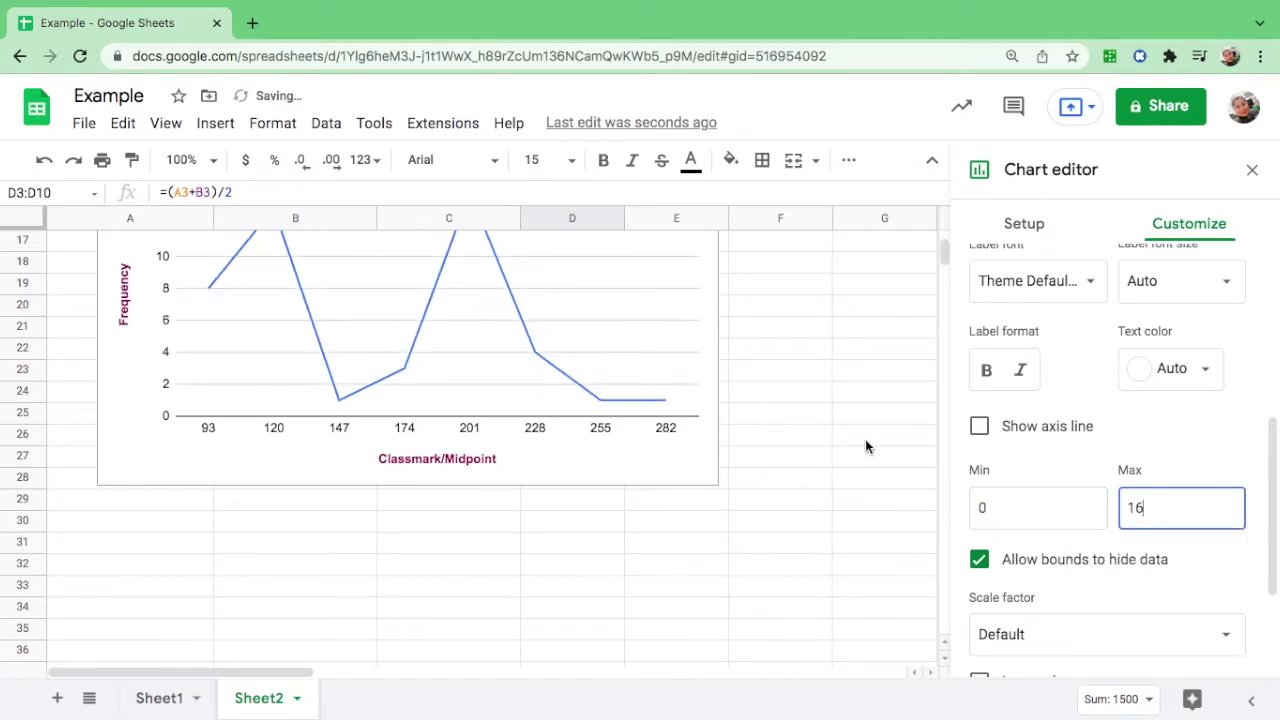
scroll(841, 449, "up", 4)
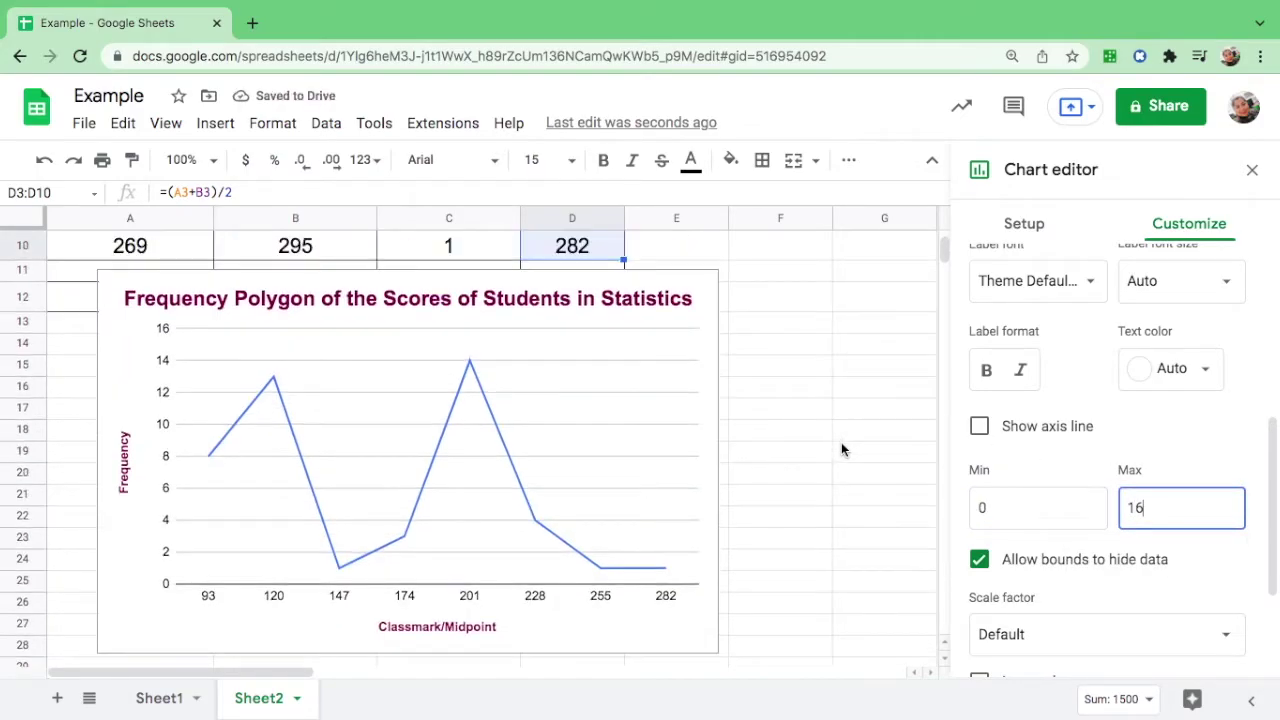
scroll(841, 449, "down", 1)
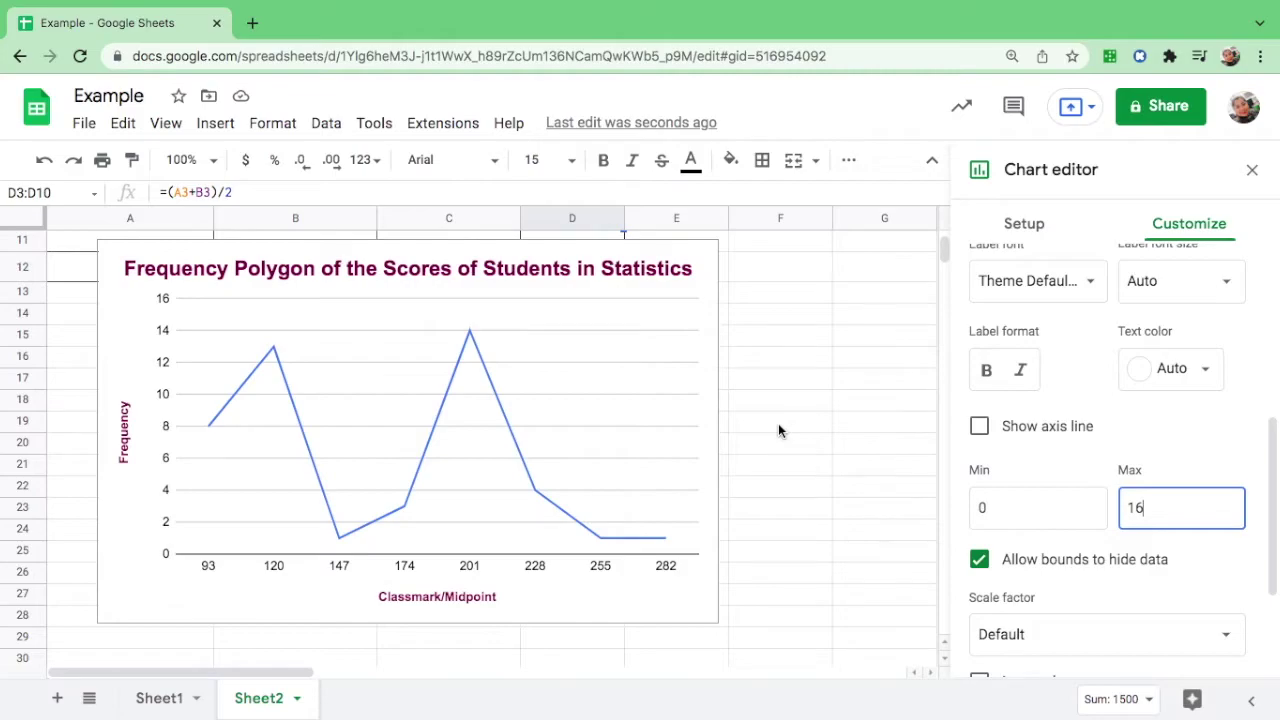
scroll(778, 423, "up", 1)
scroll(1077, 420, "up", 2)
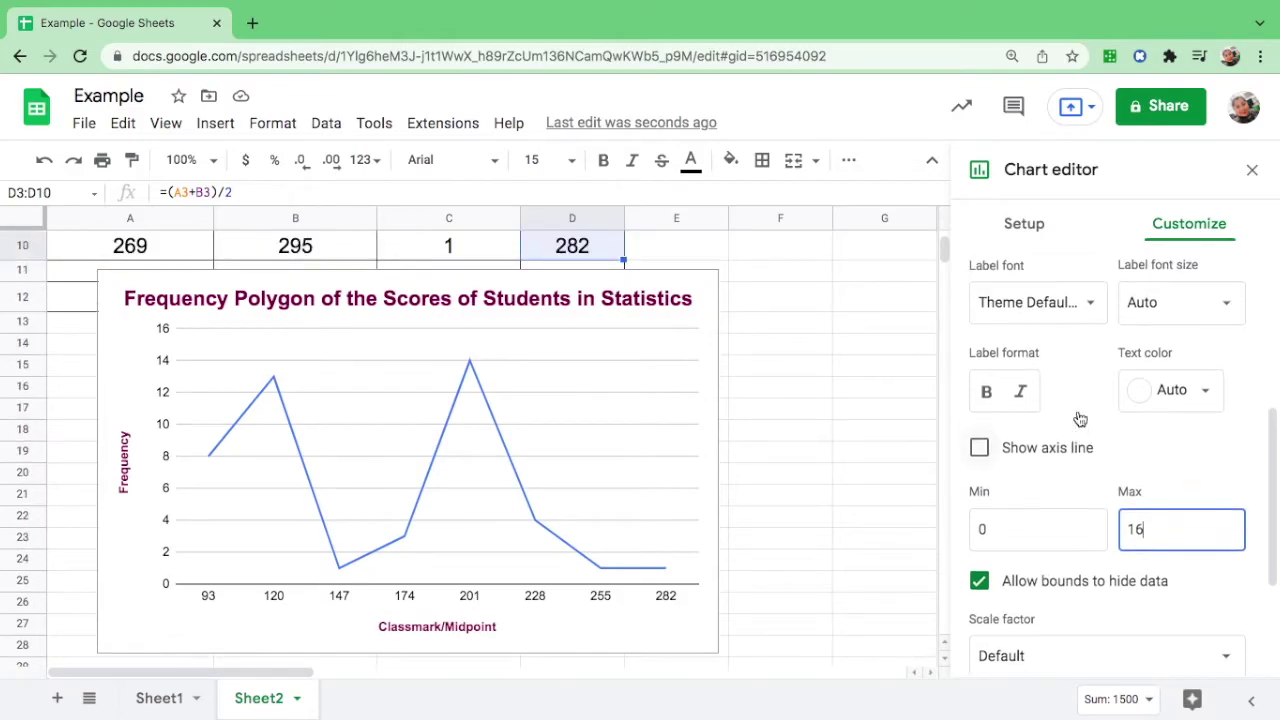
Add minor gridlines to the chart's vertical axis and color them dark magenta.
left_click(983, 304)
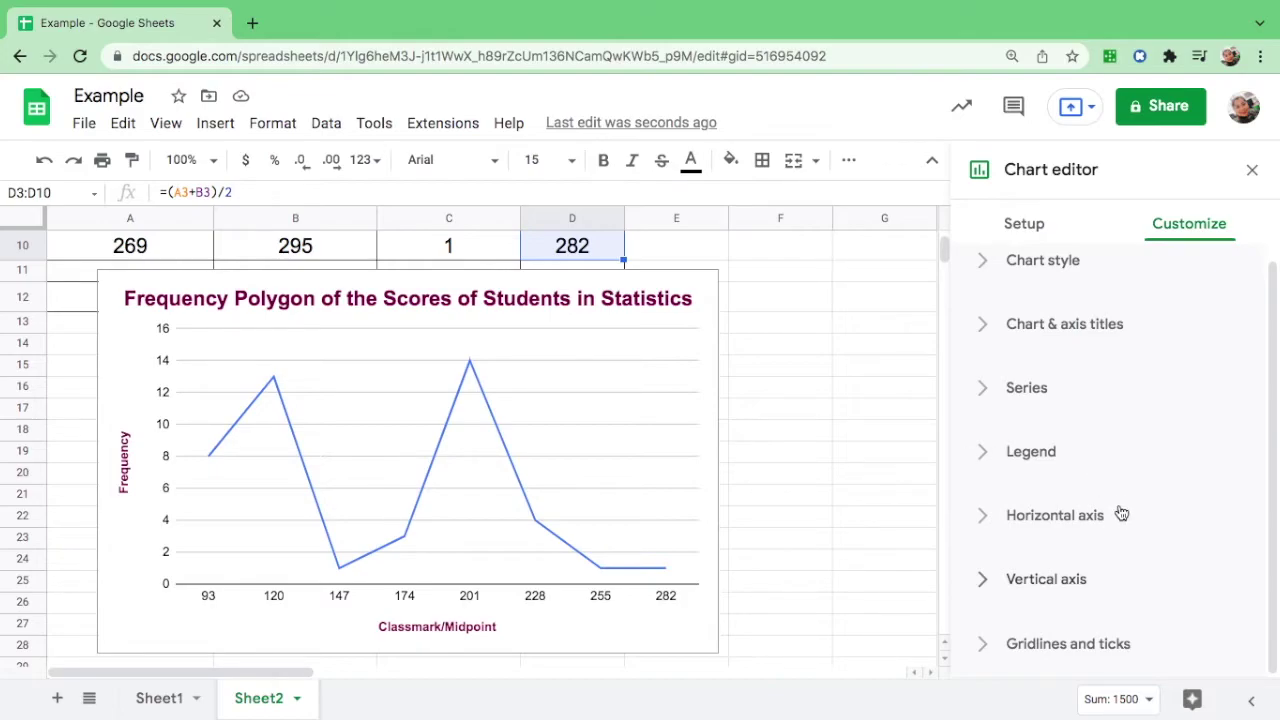
left_click(1059, 652)
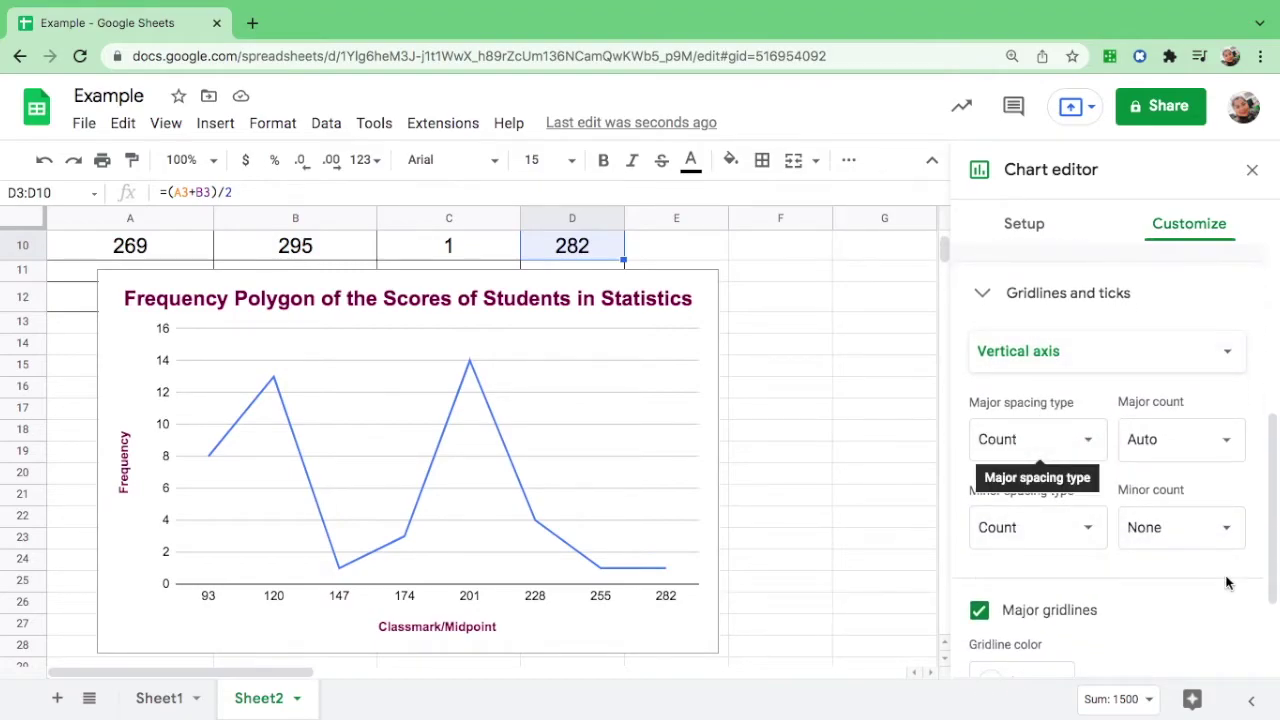
scroll(1227, 590, "down", 3)
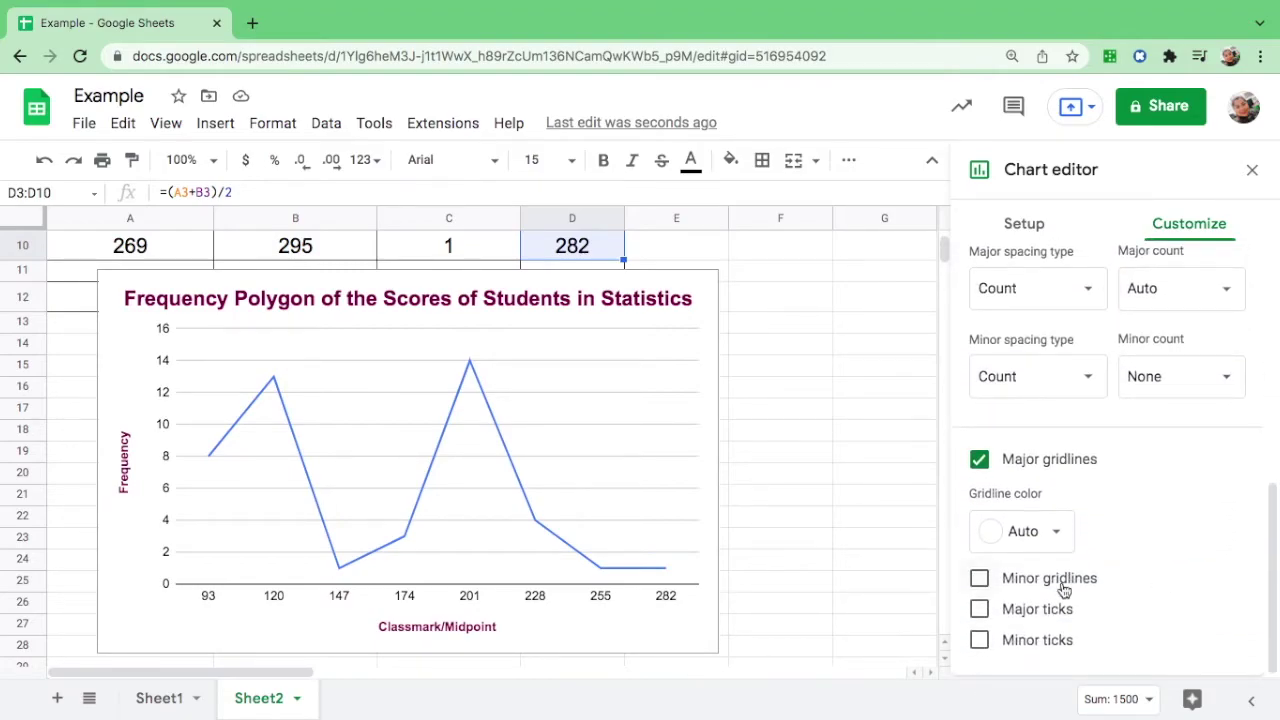
left_click(980, 580)
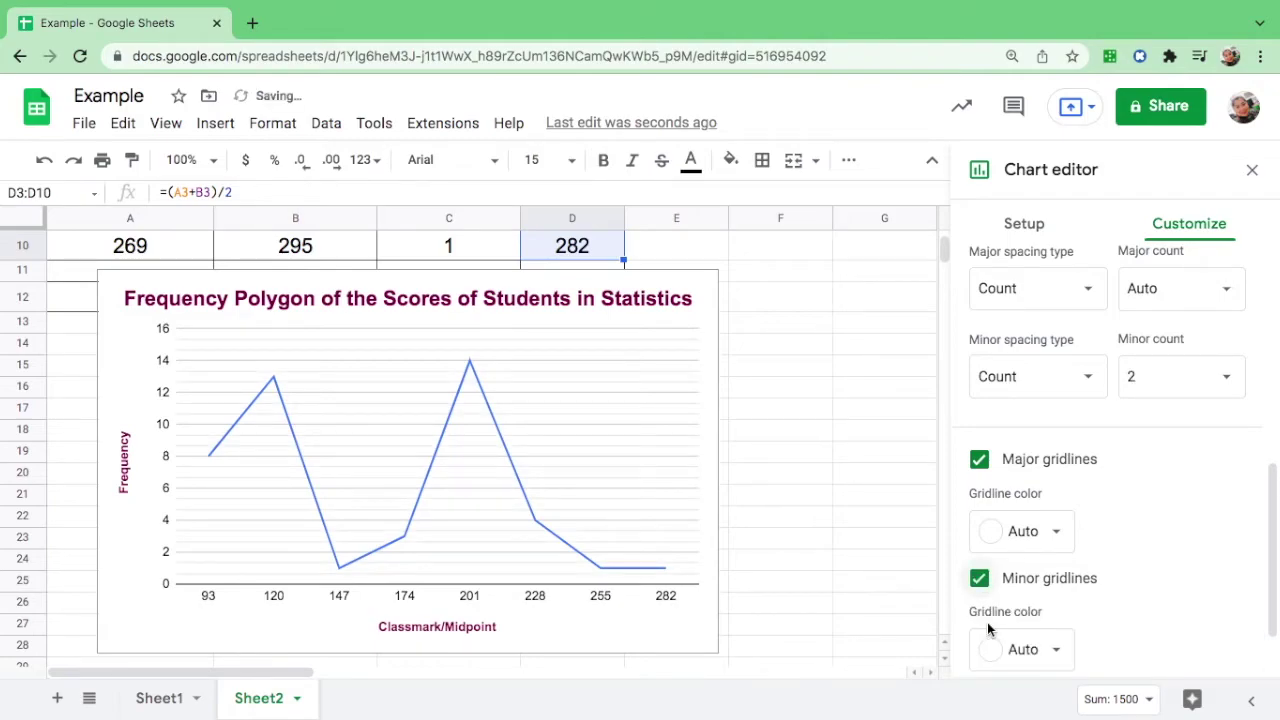
scroll(1119, 565, "down", 2)
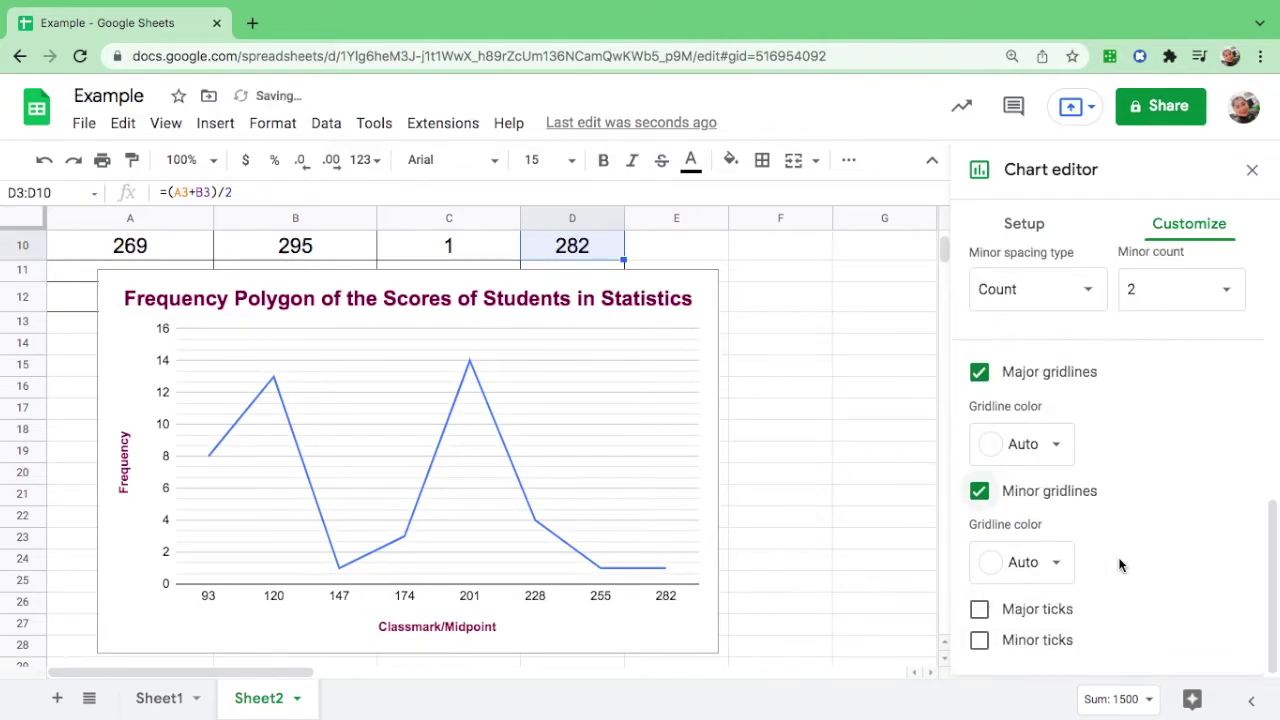
left_click(1055, 566)
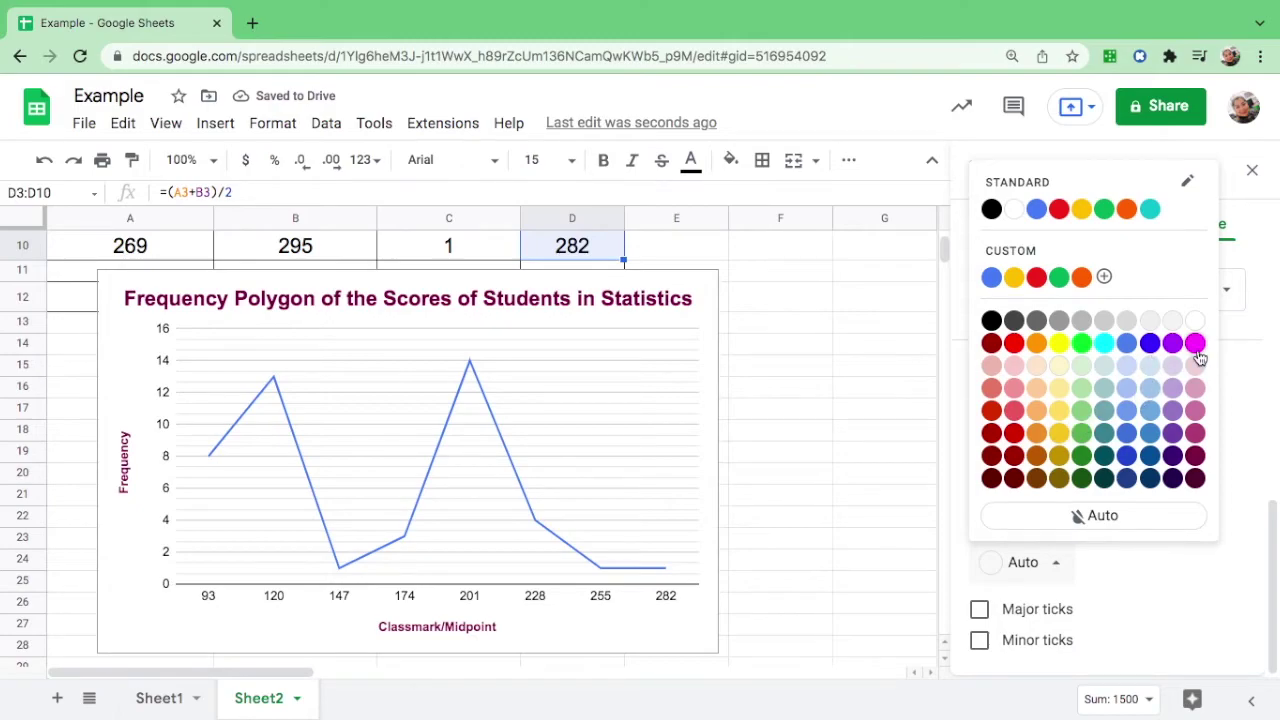
left_click(1196, 456)
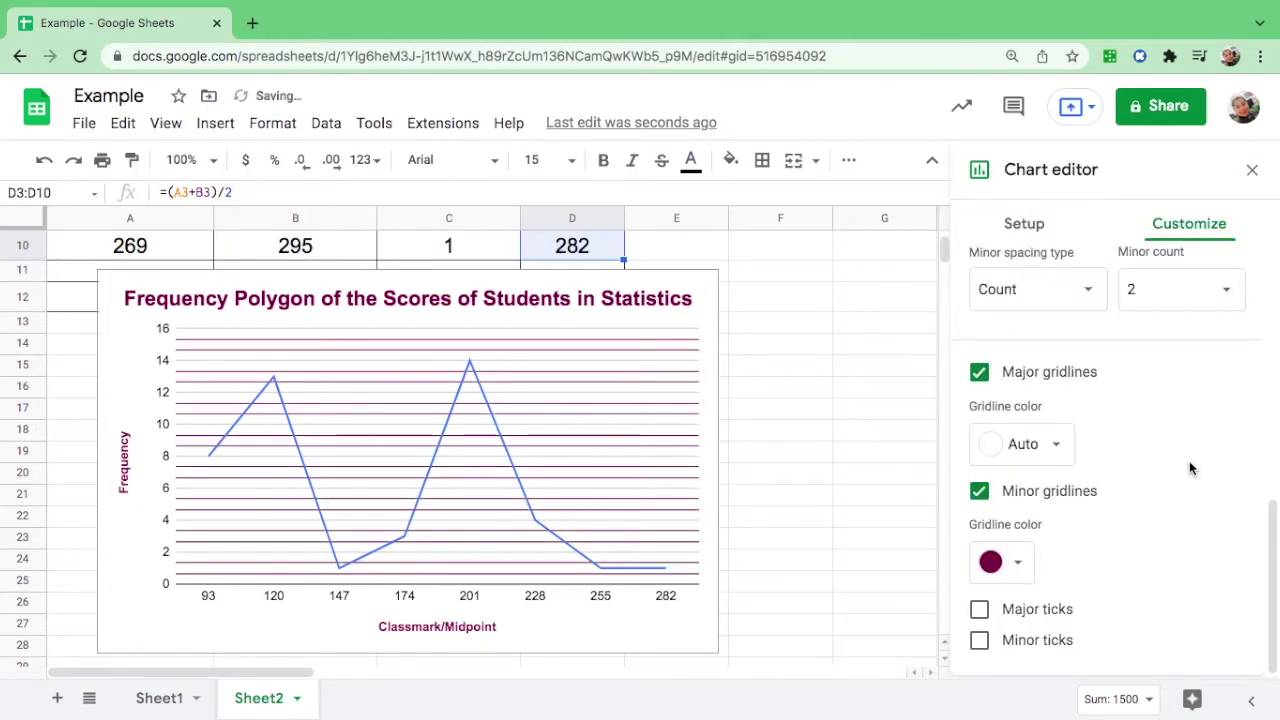
Turn on major and minor ticks for the chart's vertical axis.
left_click(979, 609)
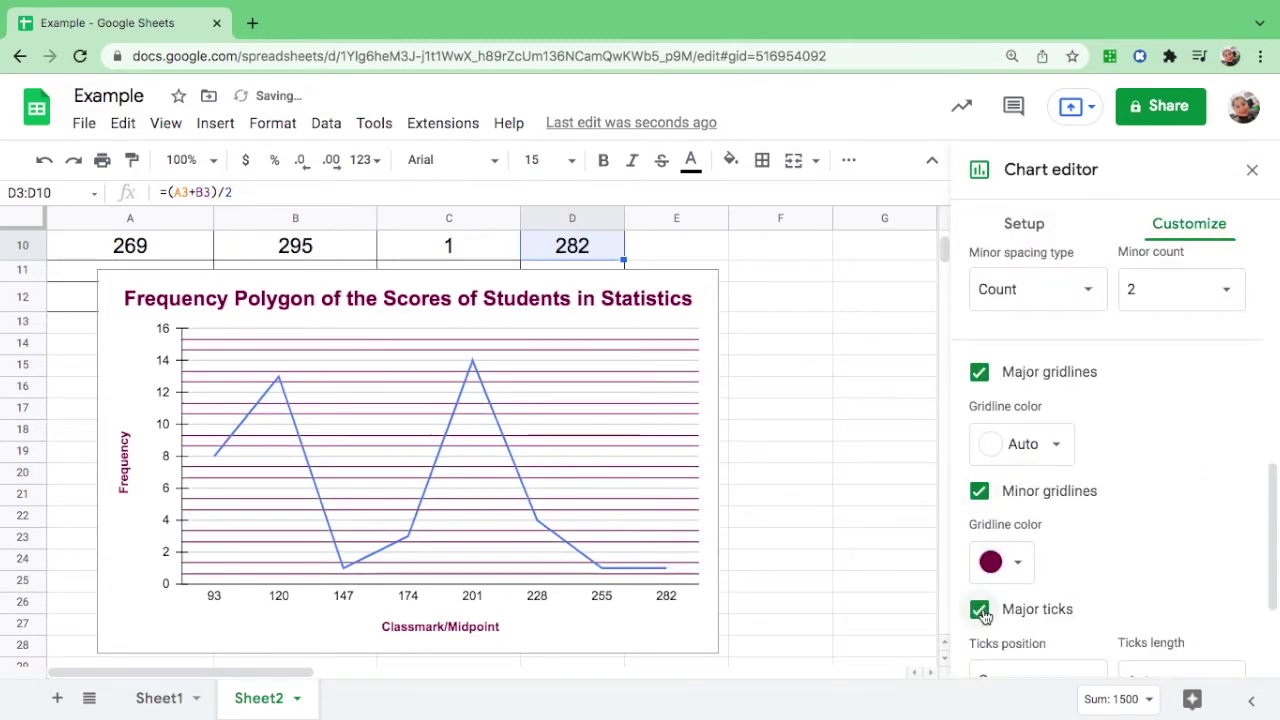
scroll(1137, 578, "down", 3)
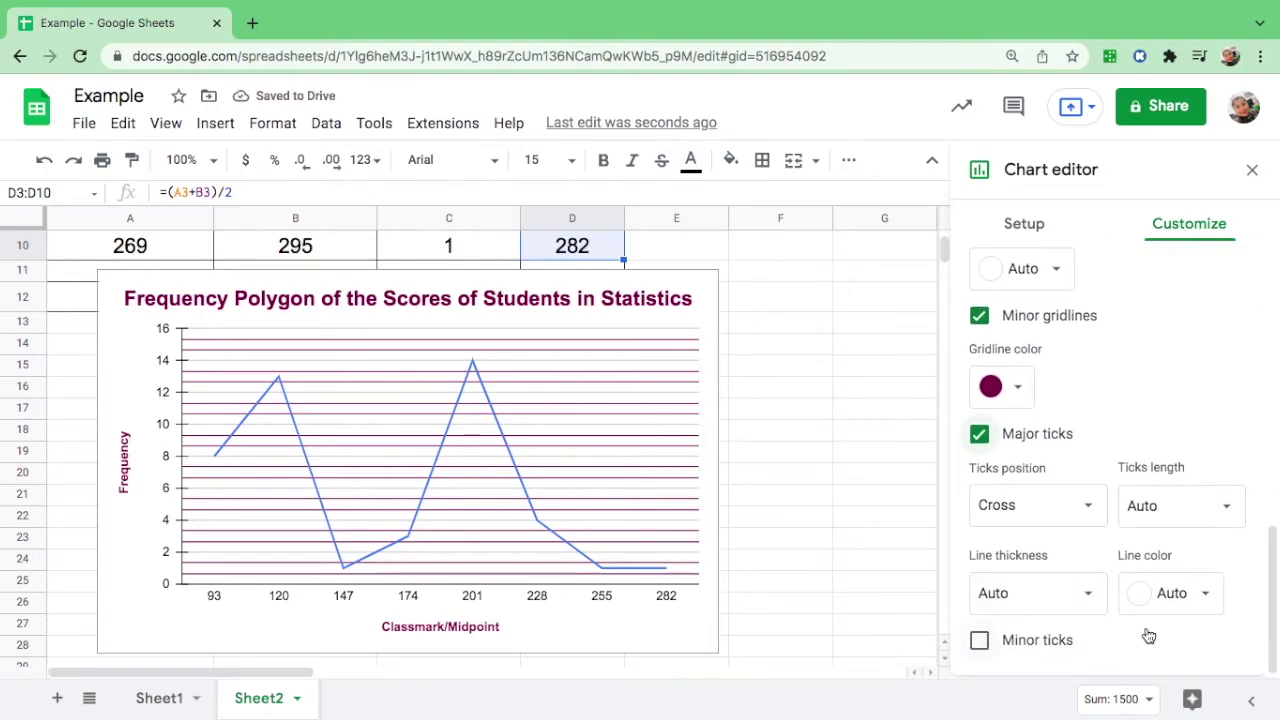
left_click(980, 643)
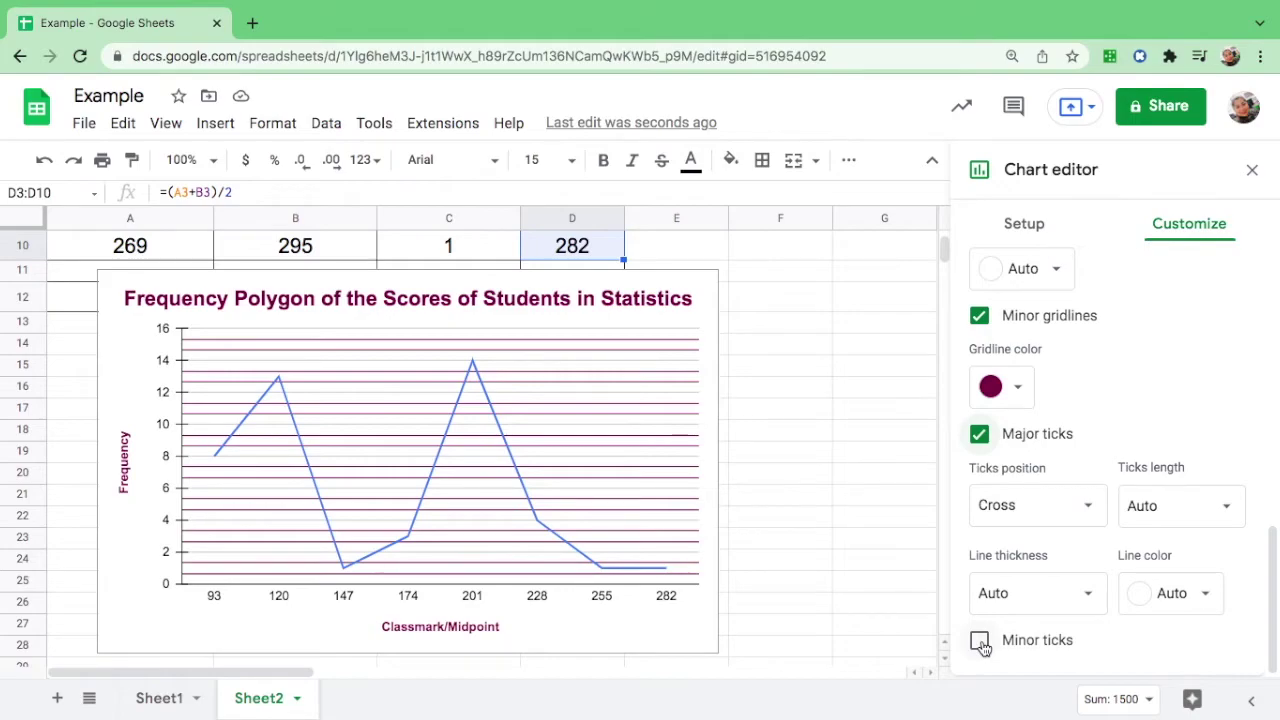
scroll(1124, 450, "down", 2)
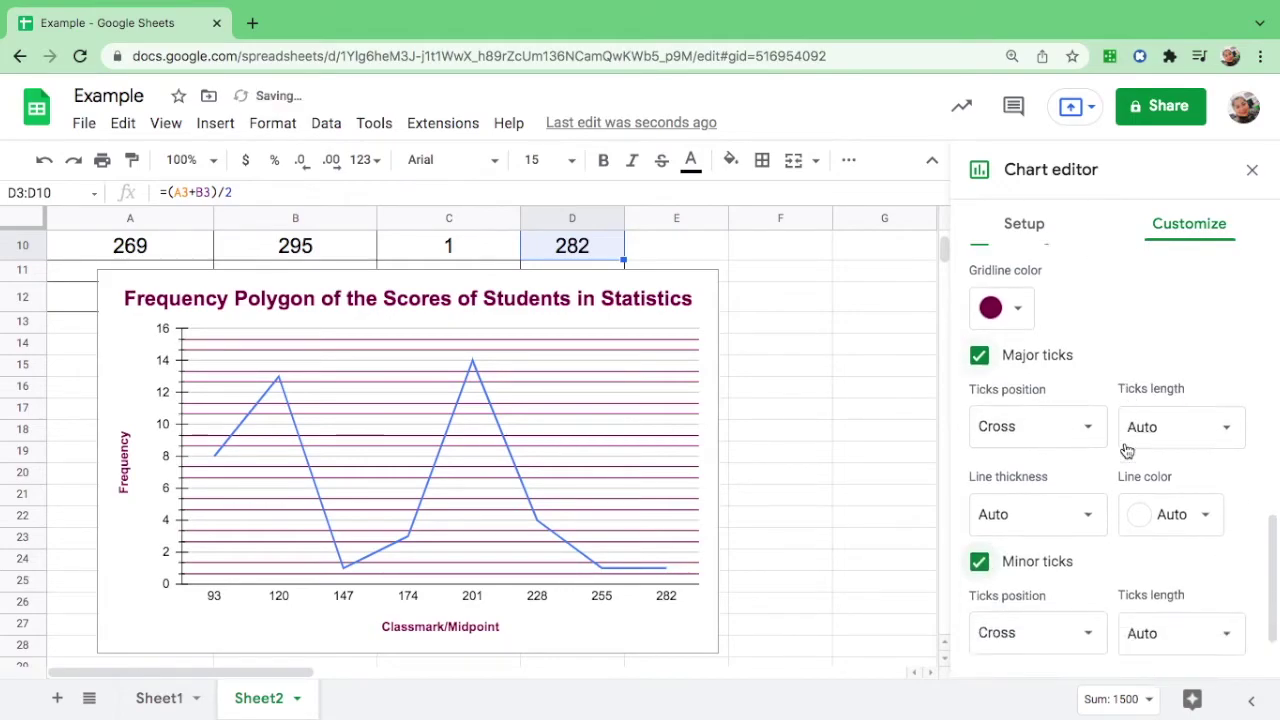
scroll(1127, 451, "down", 1)
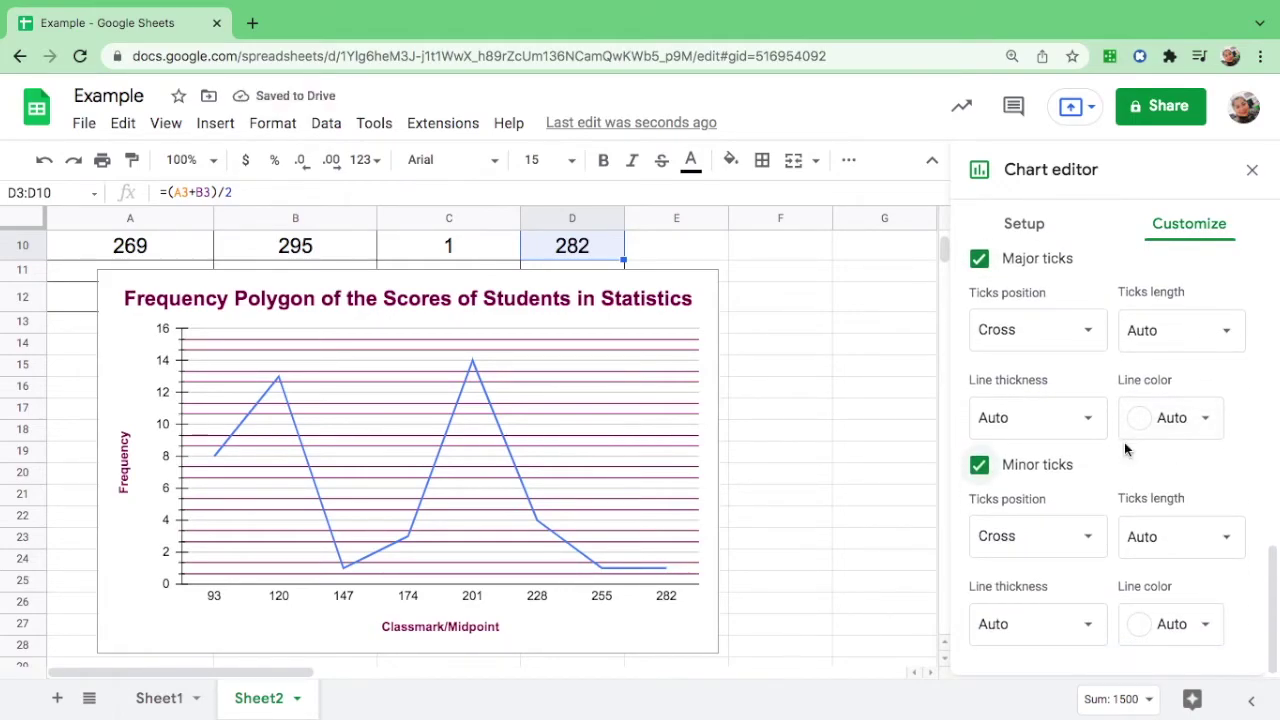
Change the line color of the frequency polygon's series to red.
left_click(520, 484)
left_click(520, 484)
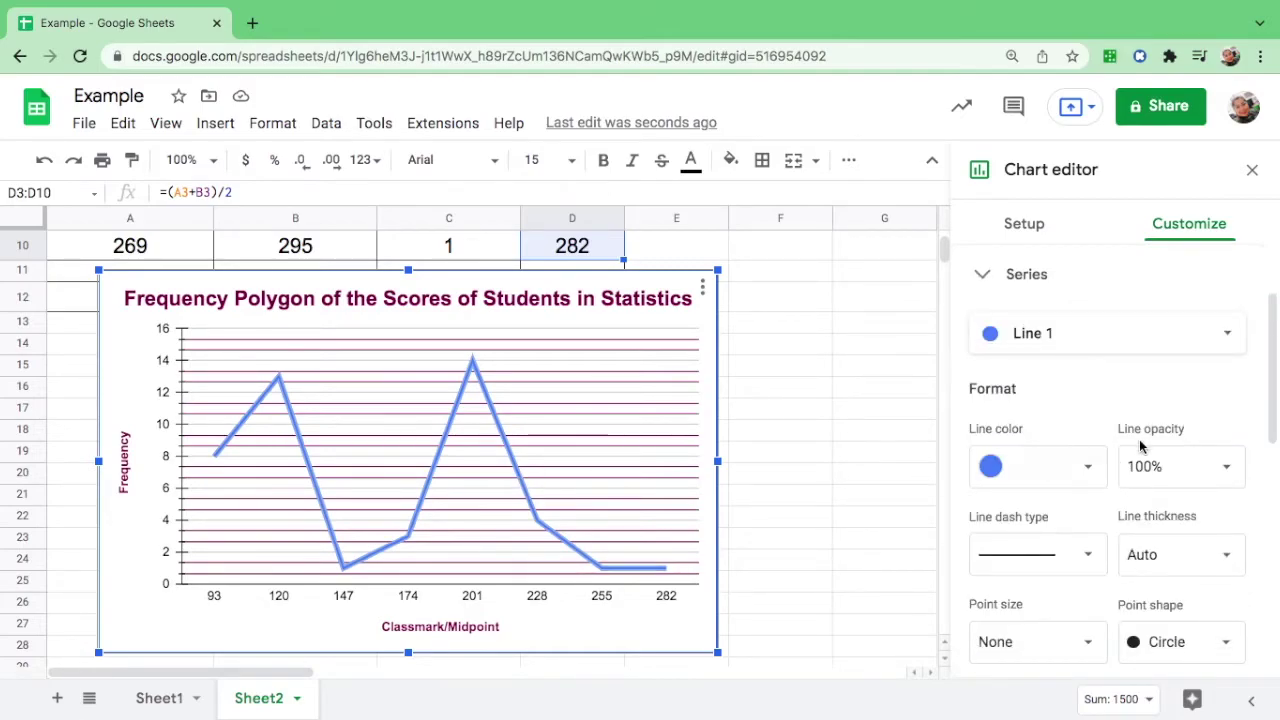
left_click(1086, 464)
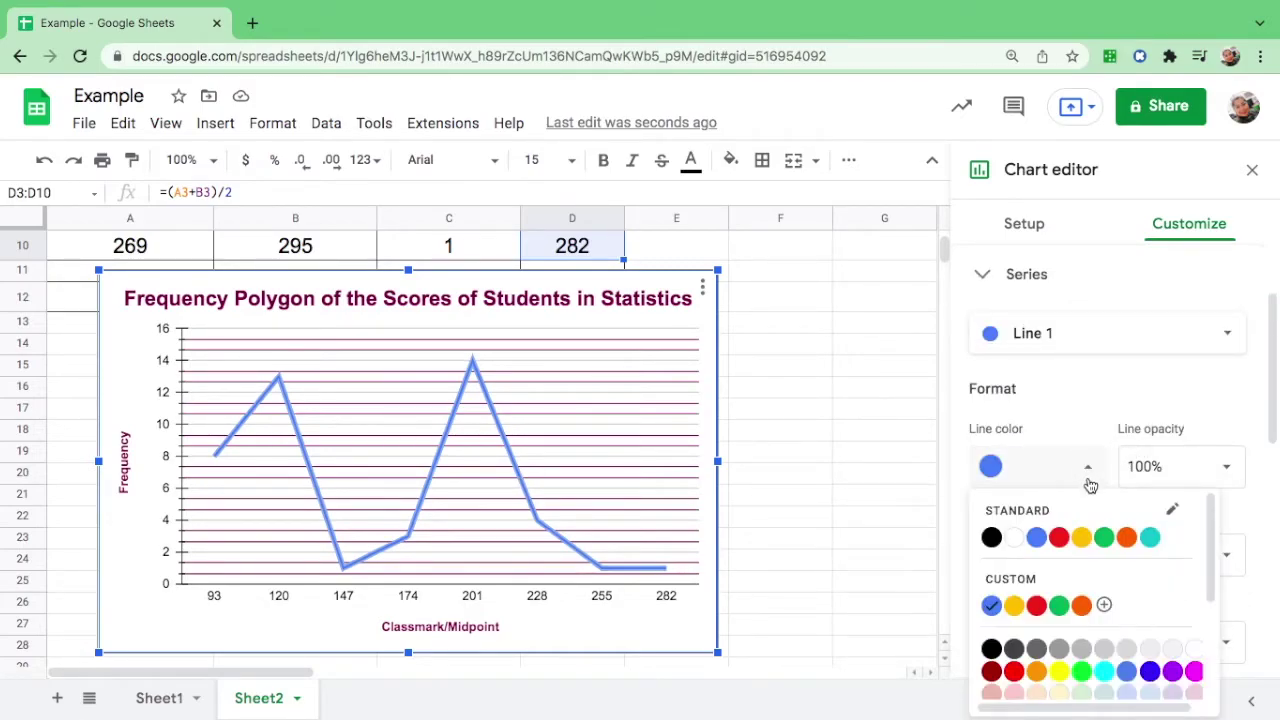
left_click(1059, 539)
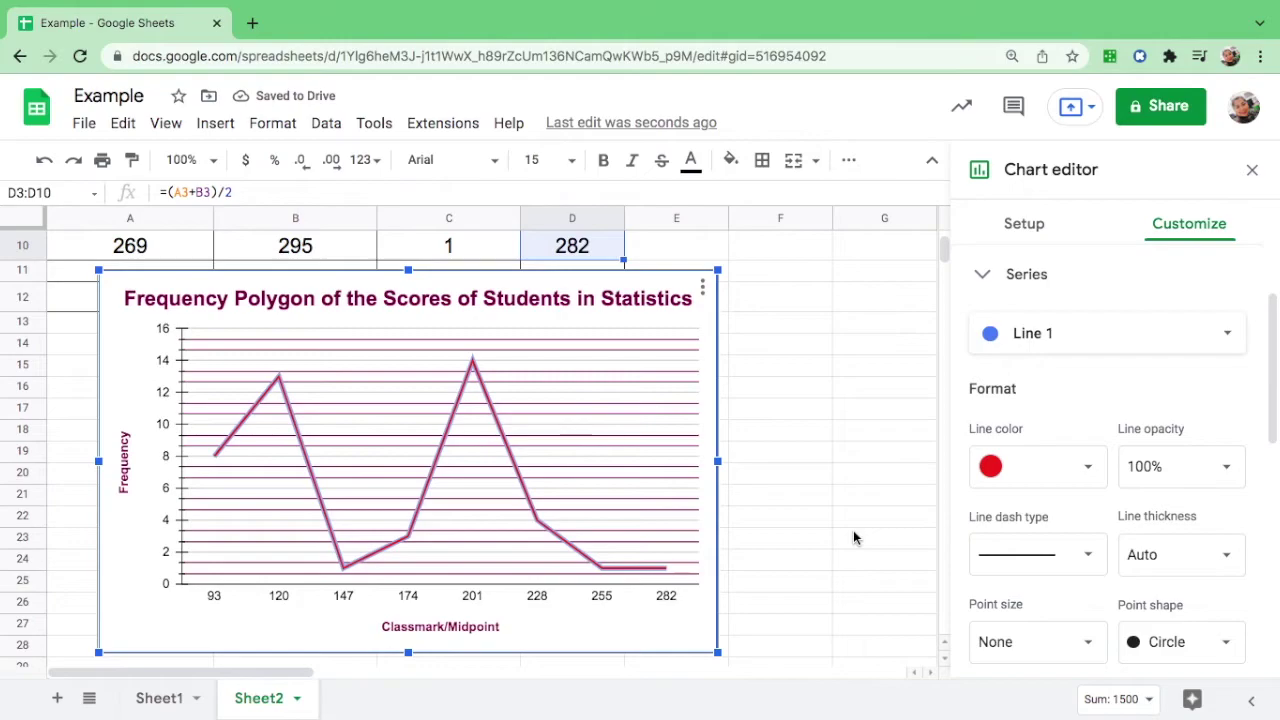
Add 10px triangle point markers to the frequency polygon's line.
scroll(854, 533, "down", 1)
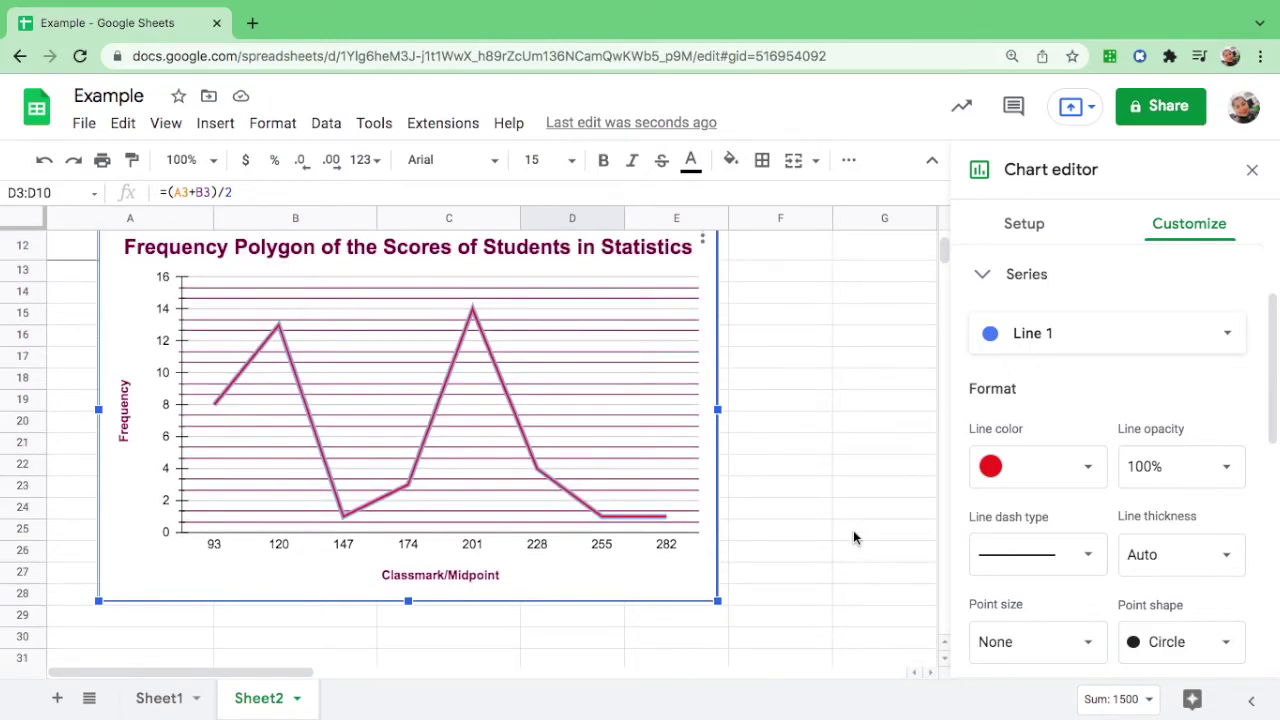
left_click(1224, 643)
left_click(1190, 580)
left_click(1190, 592)
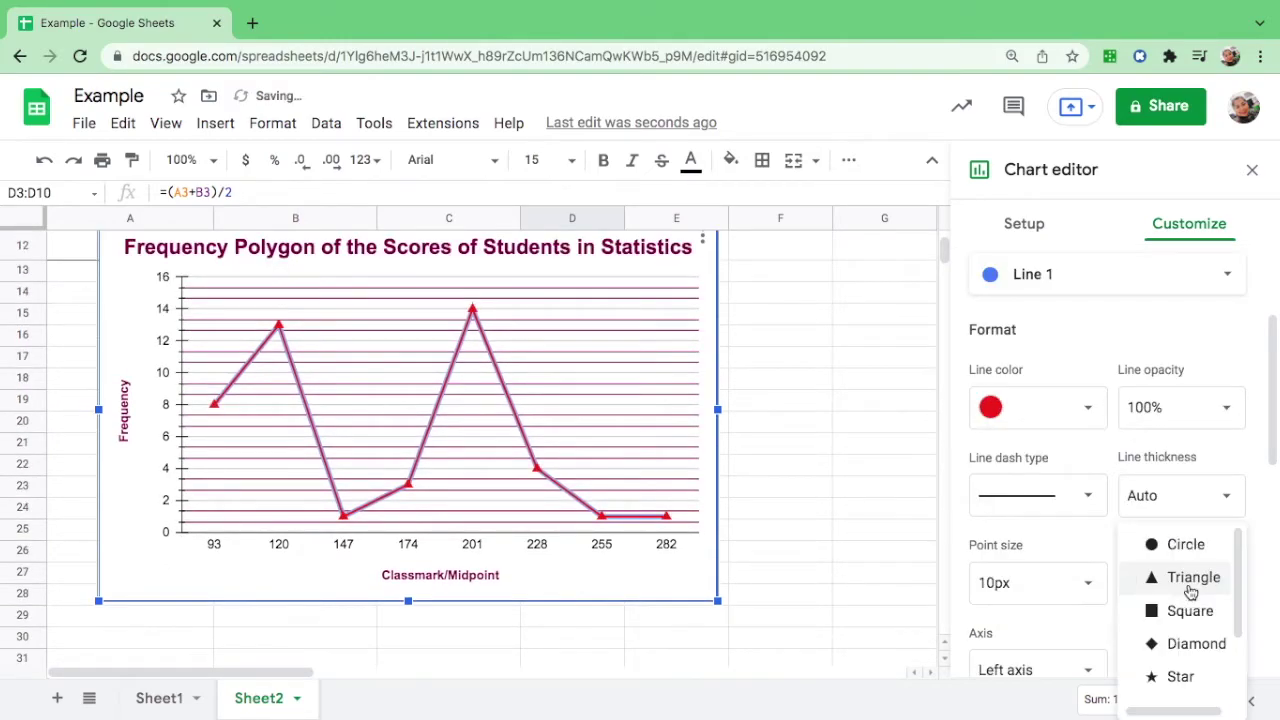
left_click(1185, 582)
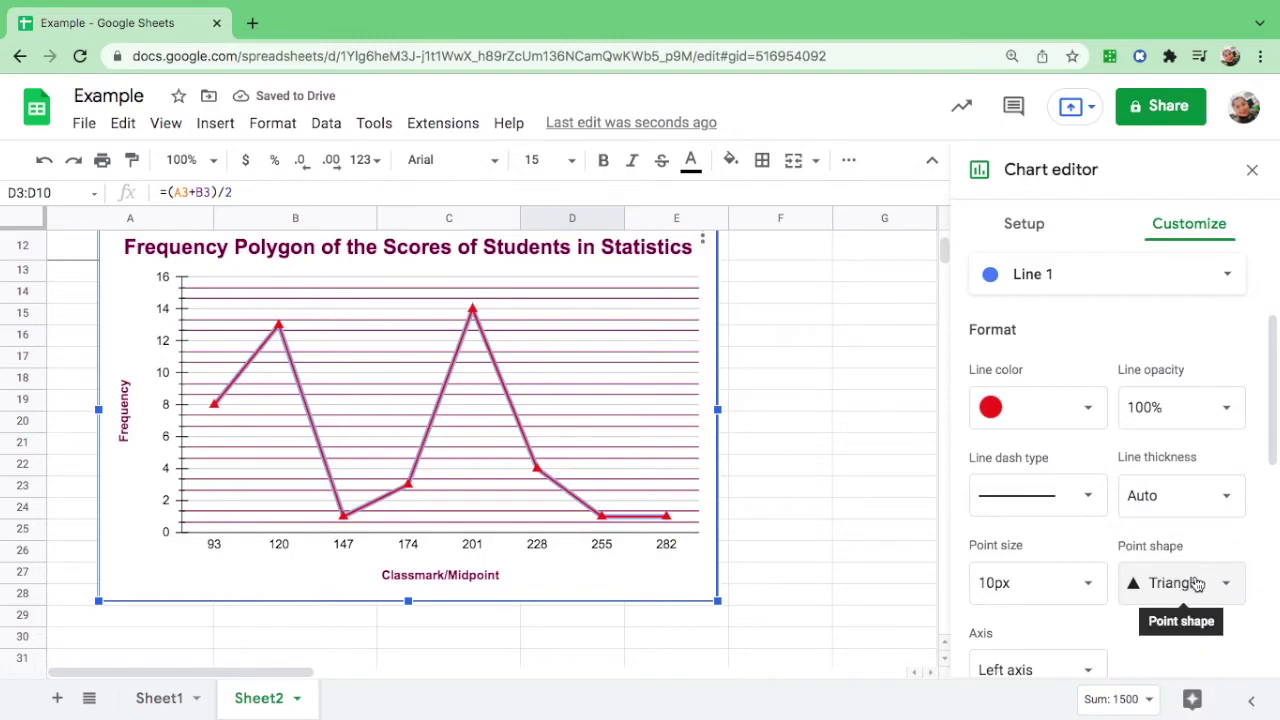
Try the diamond and star point shapes on the line's markers.
left_click(1197, 583)
left_click(1192, 640)
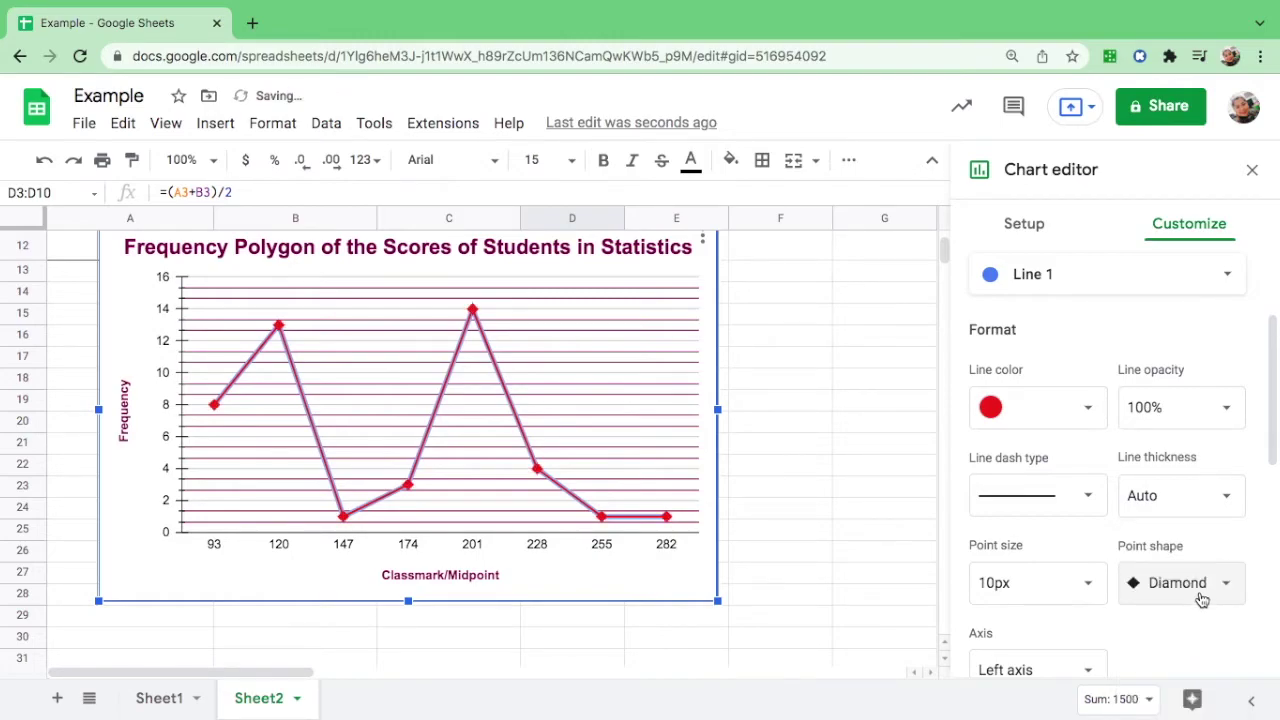
left_click(1202, 599)
left_click(1191, 618)
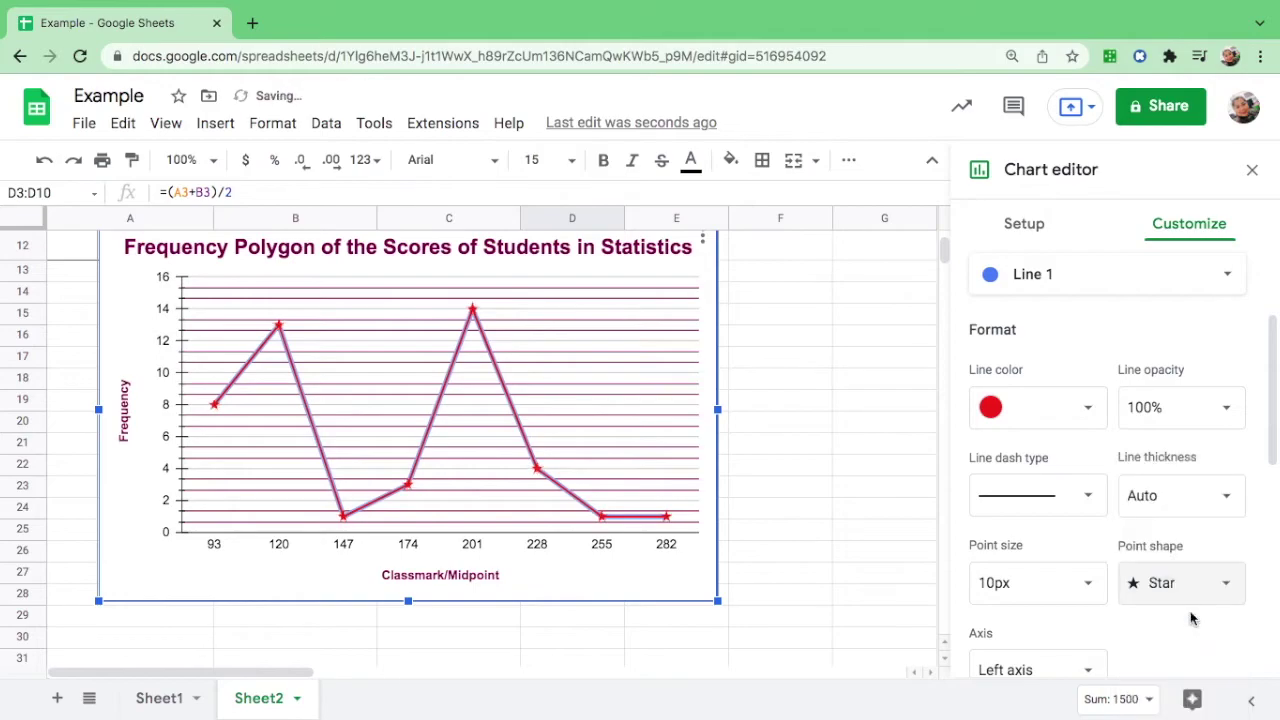
Set the point shape of the line's markers to Circle.
left_click(1196, 583)
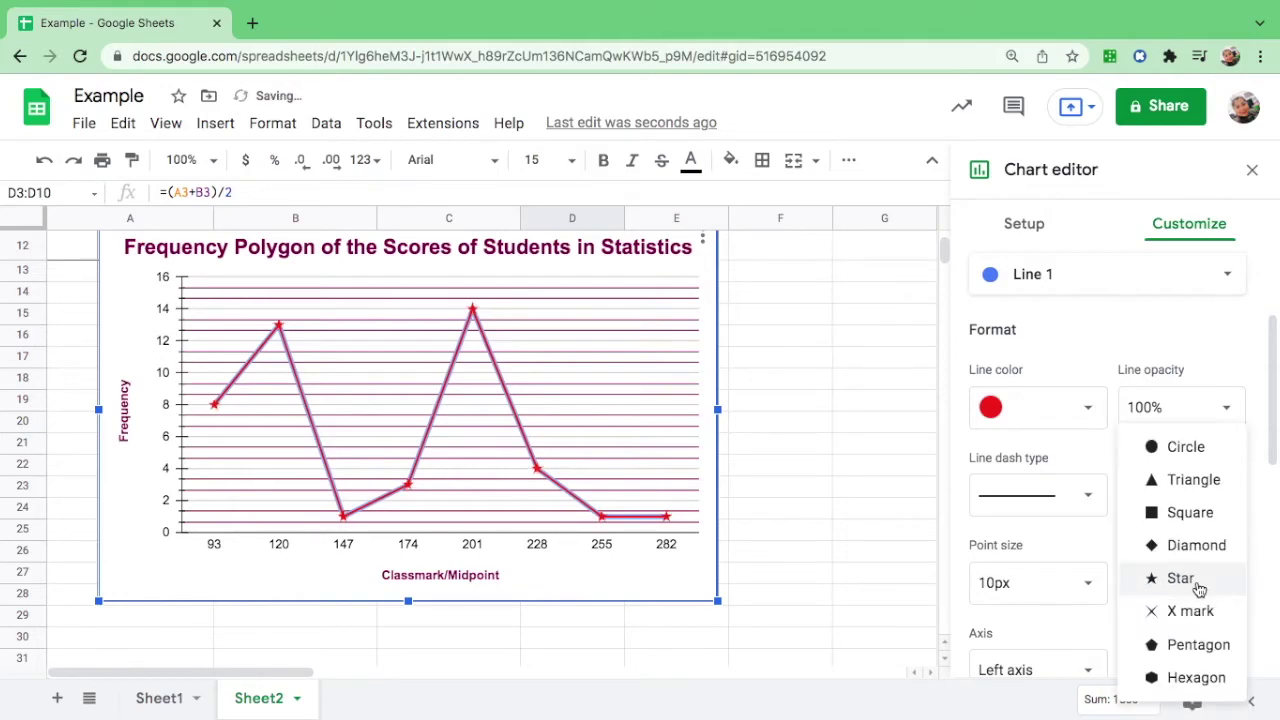
left_click(1180, 450)
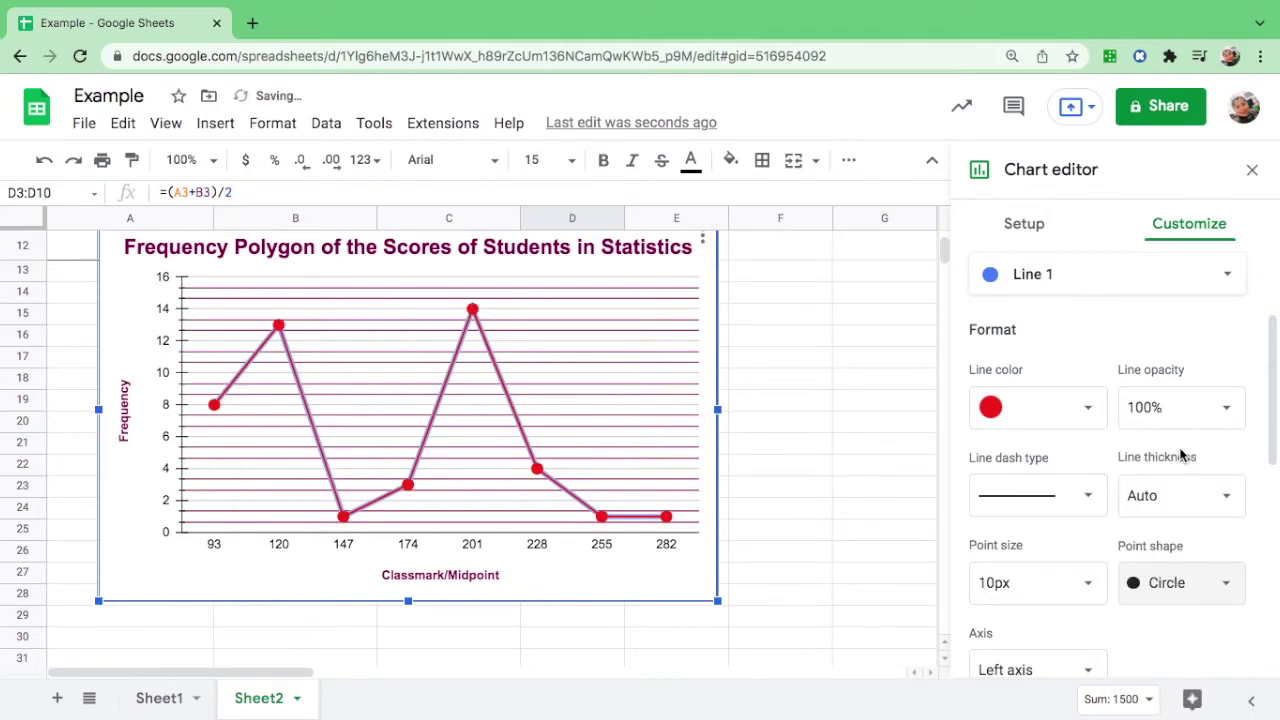
scroll(1107, 358, "down", 2)
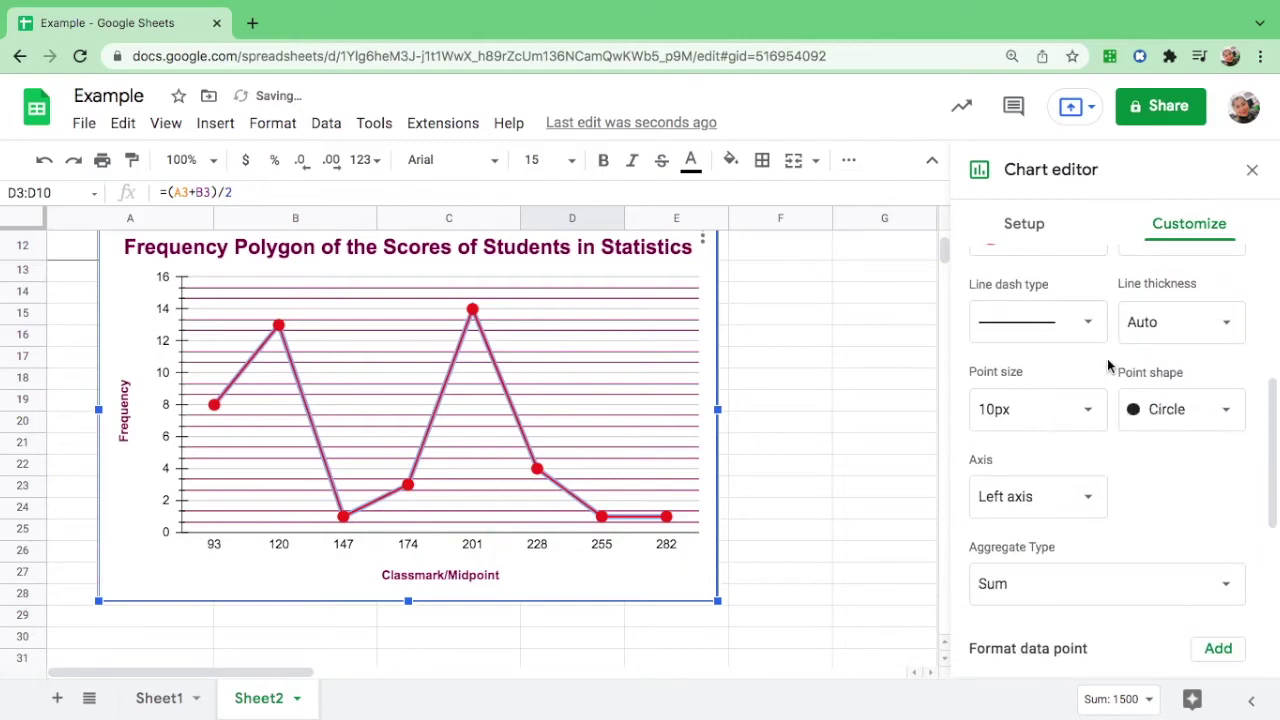
Try adding error bars to the frequency polygon's series.
scroll(1107, 362, "down", 2)
scroll(1107, 358, "down", 1)
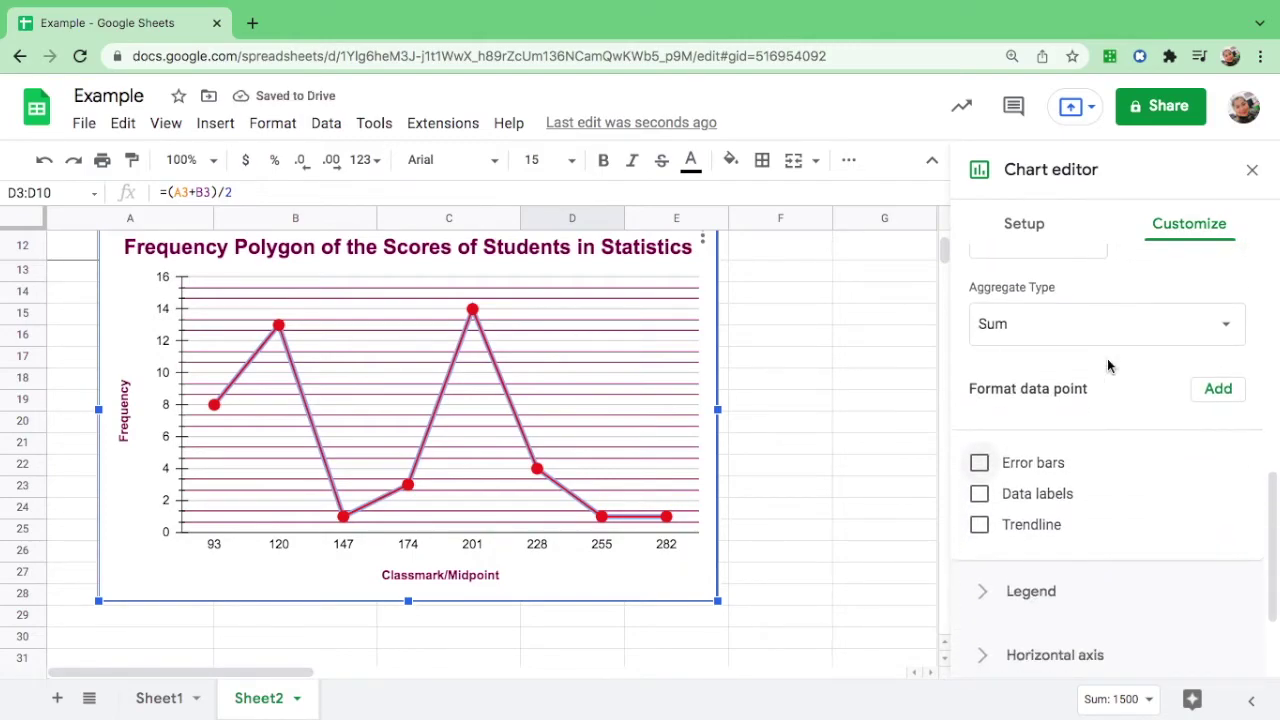
left_click(979, 463)
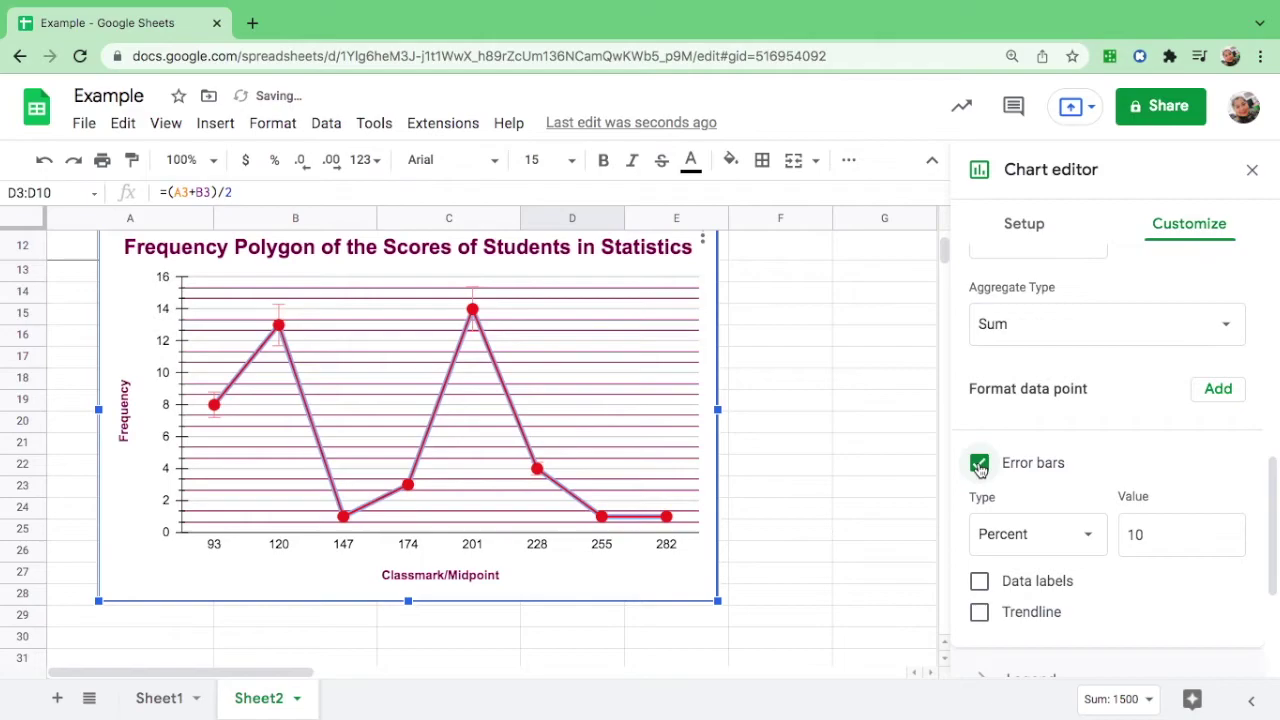
left_click(979, 463)
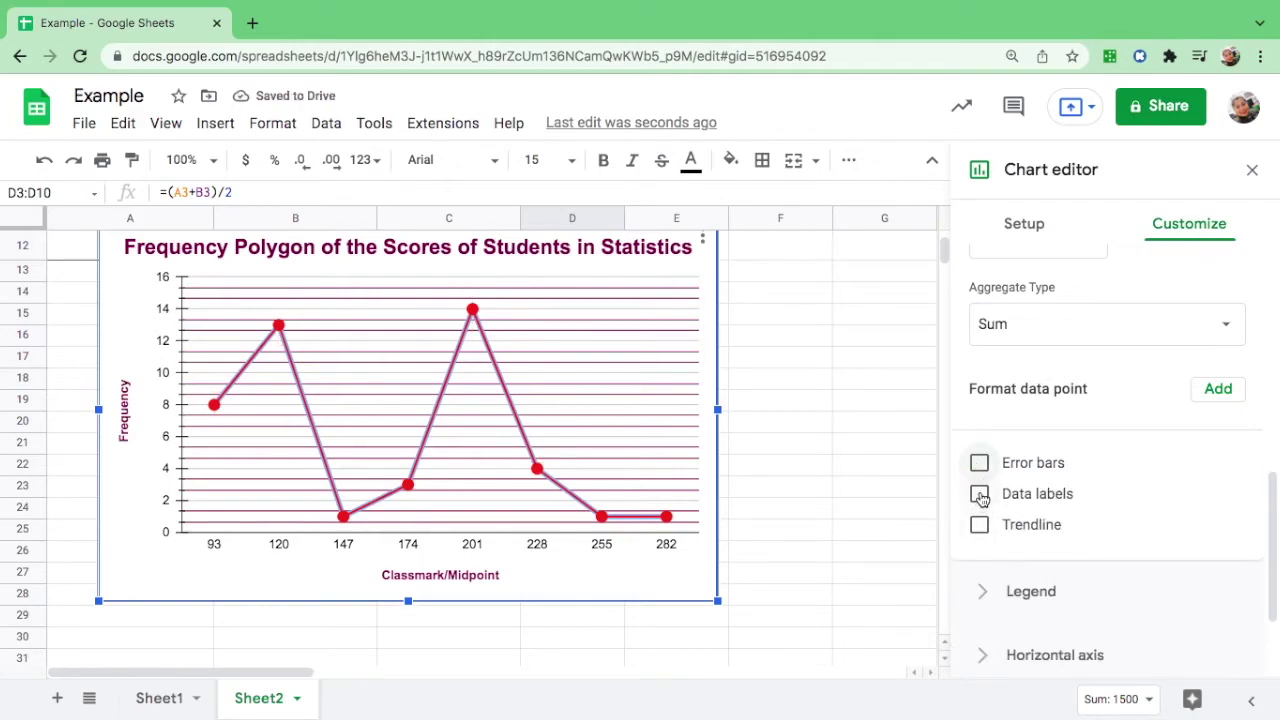
Add data labels of type Value to the points of the frequency polygon's line.
left_click(979, 494)
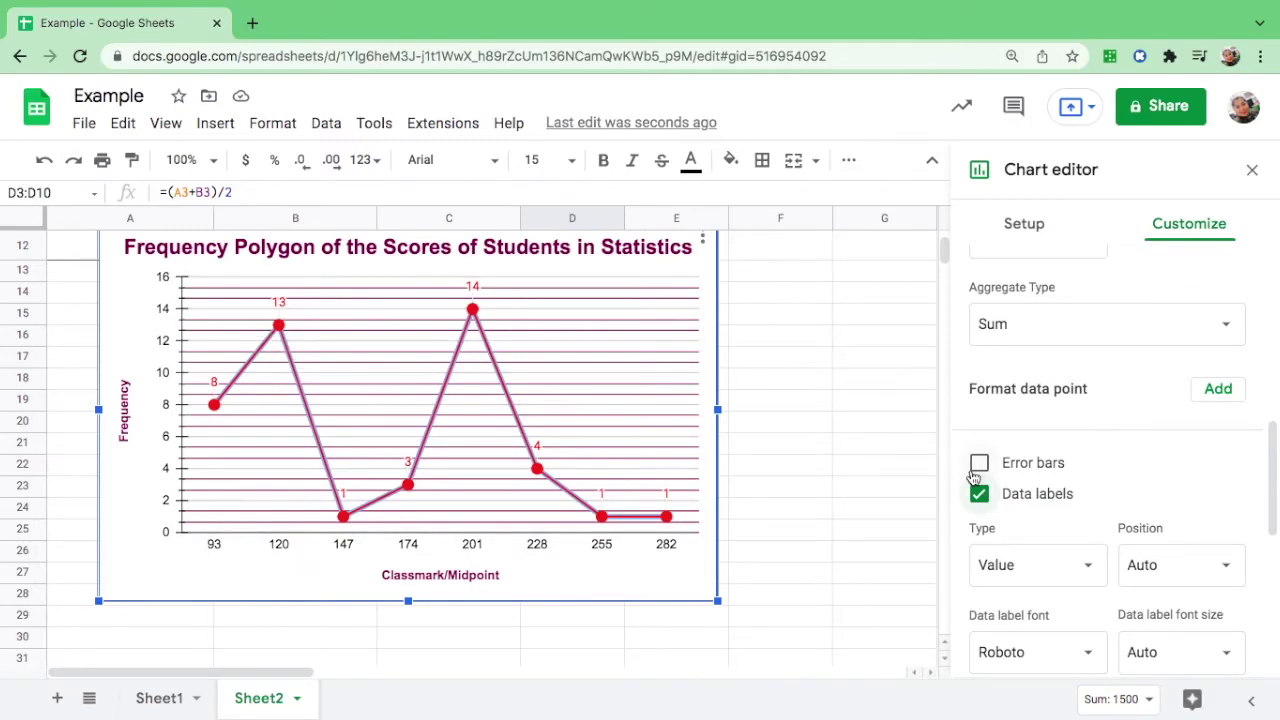
scroll(975, 478, "down", 2)
left_click(1089, 478)
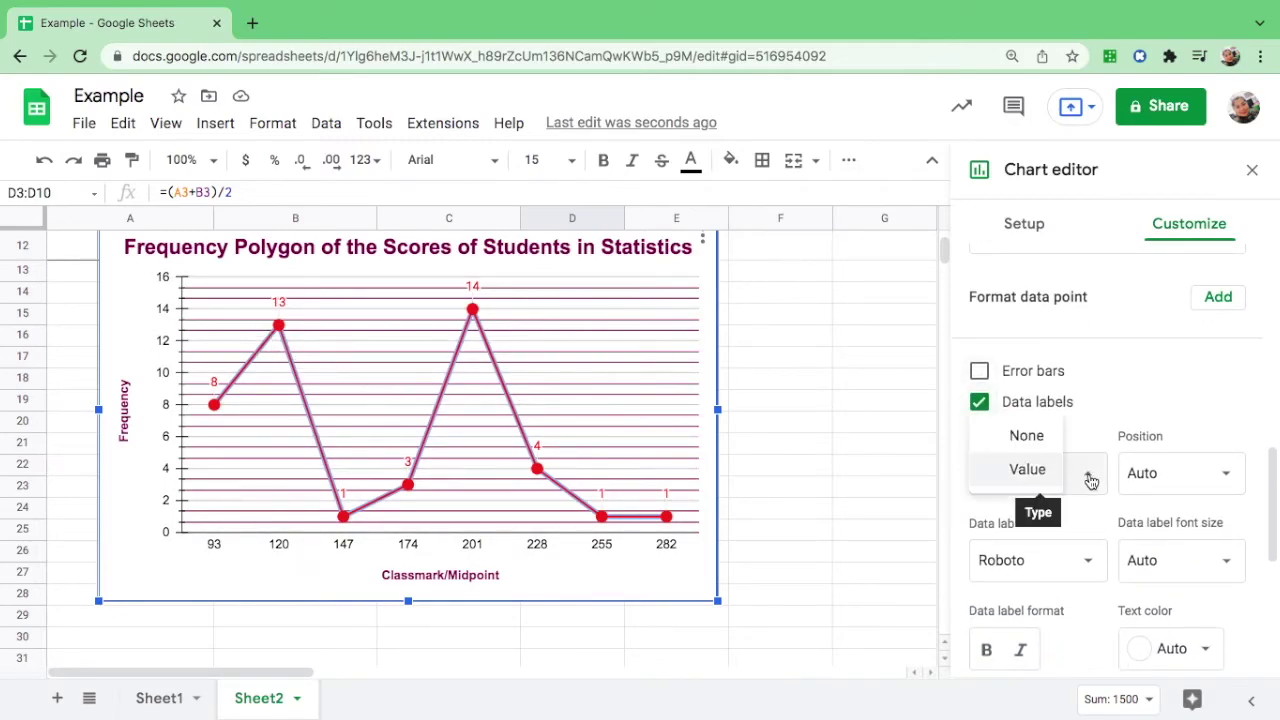
left_click(1035, 471)
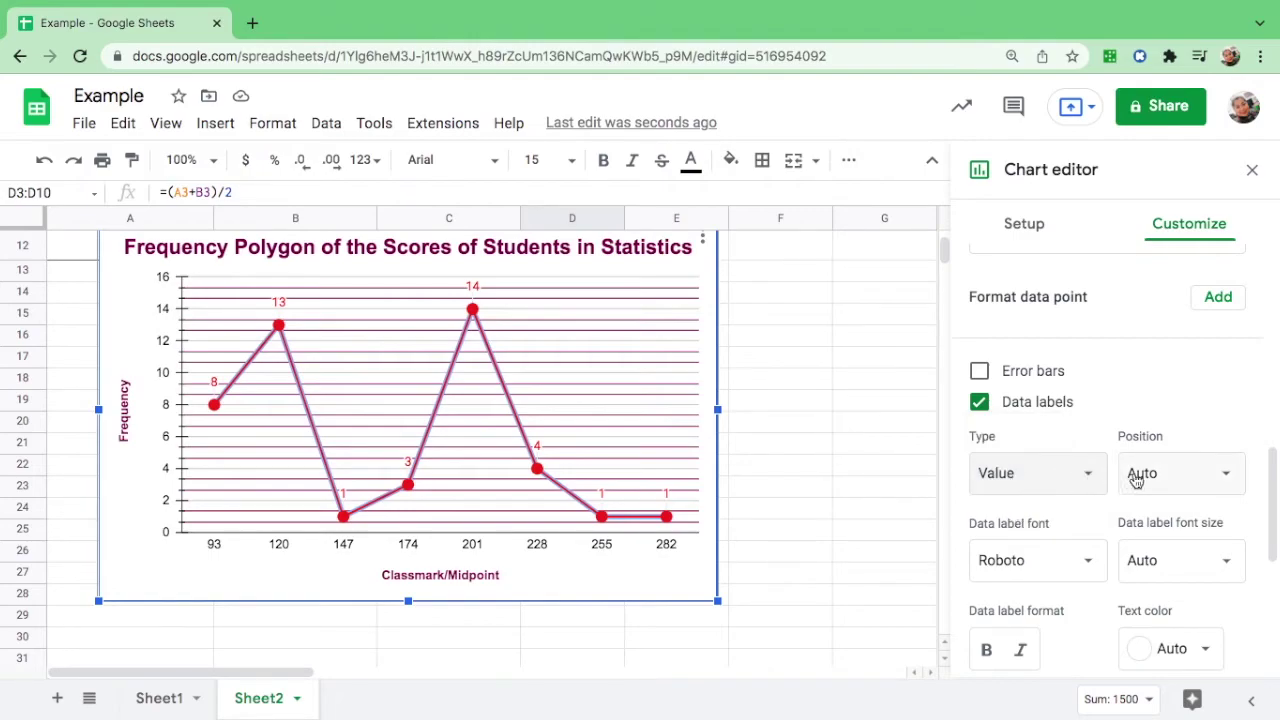
Try the Center, Left, Right and Below positions for the line's data labels.
left_click(1226, 484)
left_click(1186, 504)
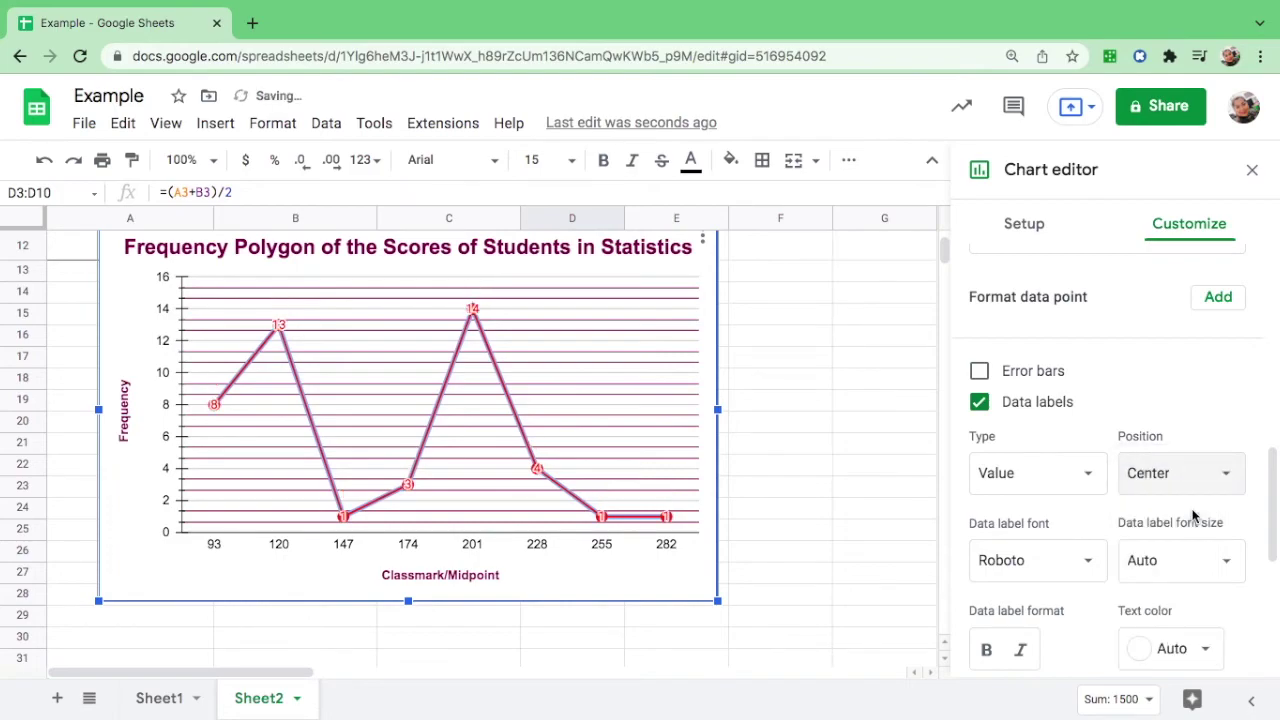
left_click(1226, 487)
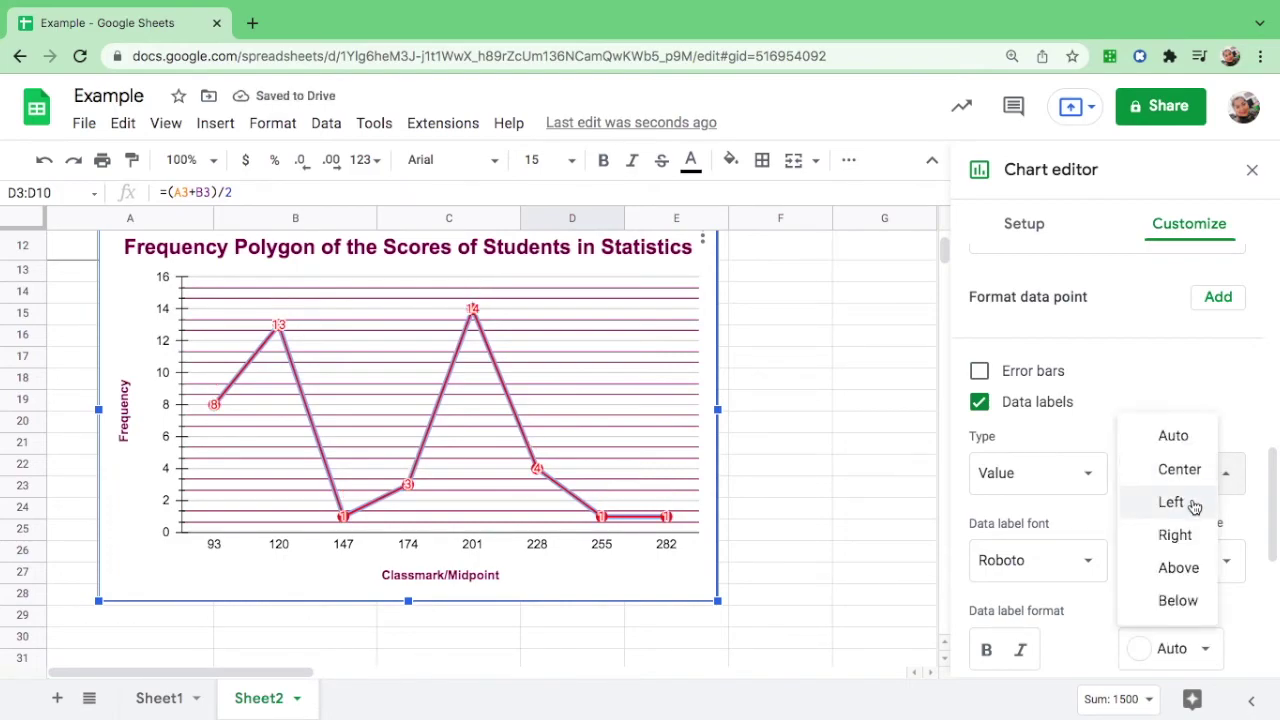
left_click(1193, 504)
left_click(1223, 486)
left_click(1203, 503)
left_click(1219, 487)
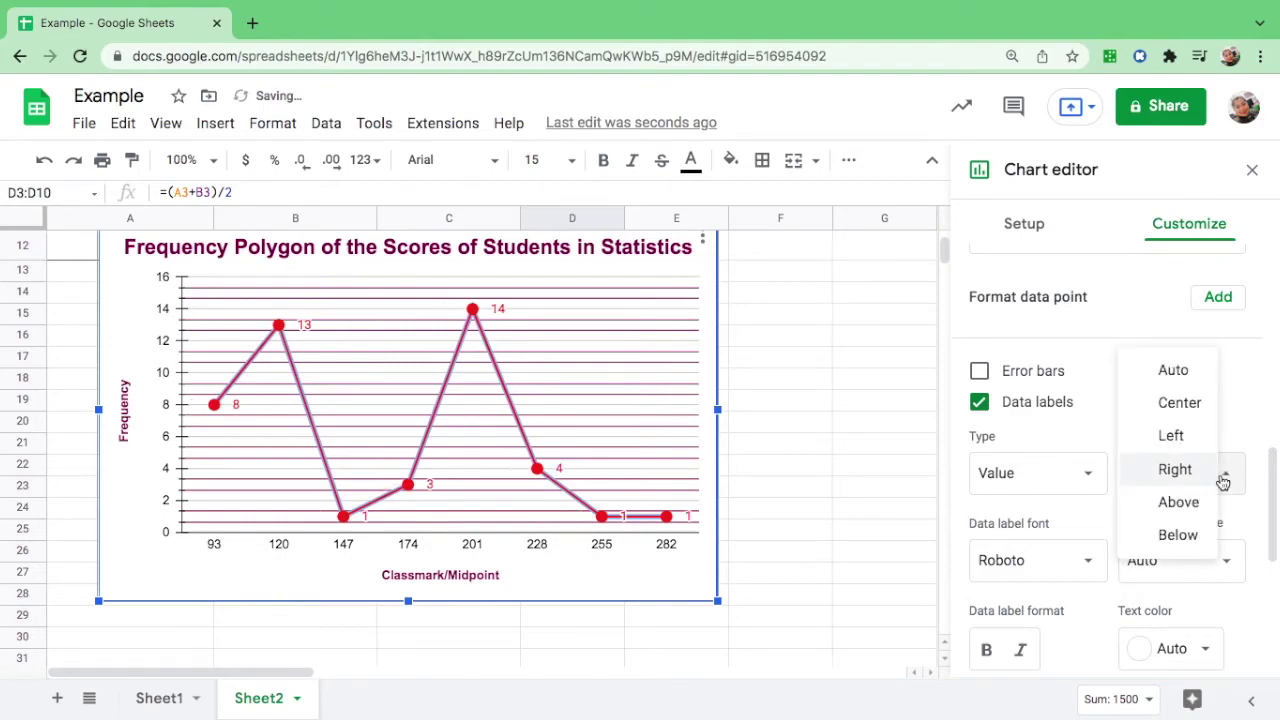
left_click(1180, 532)
Set the position of the line's data labels to Above.
left_click(1226, 487)
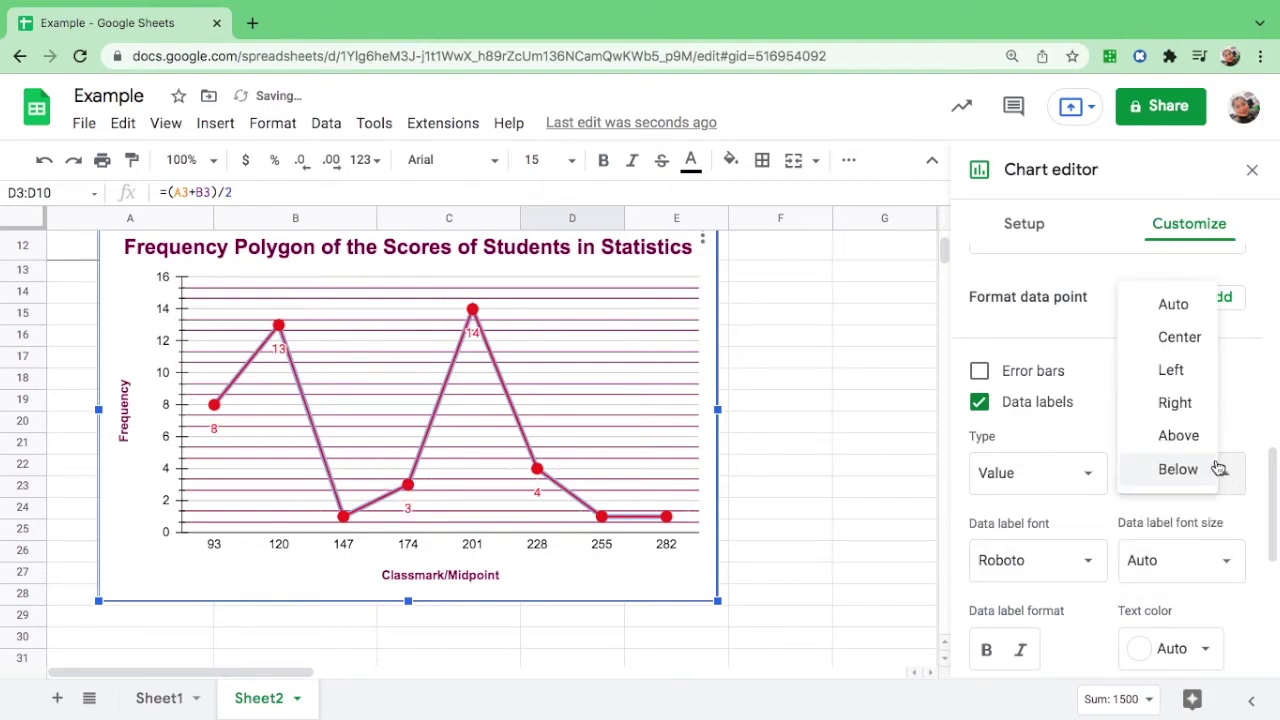
left_click(1203, 444)
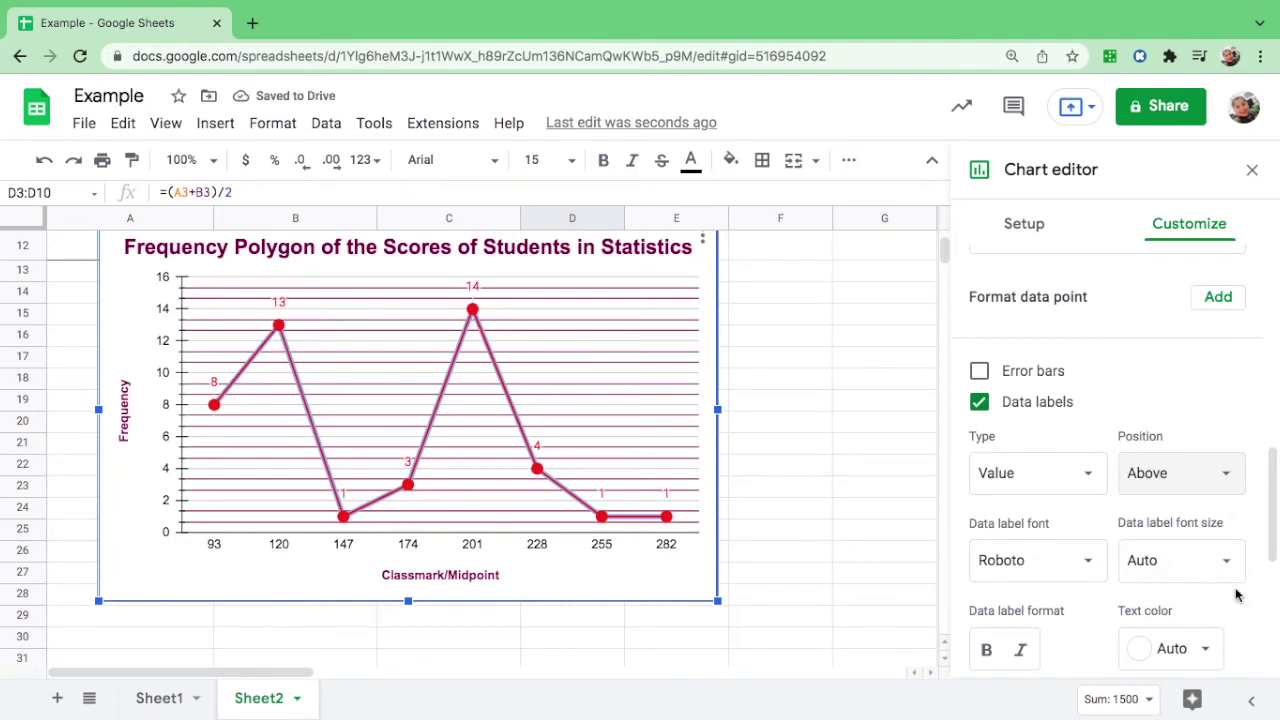
Try adding a linear trendline to the frequency polygon's series.
scroll(1236, 595, "down", 3)
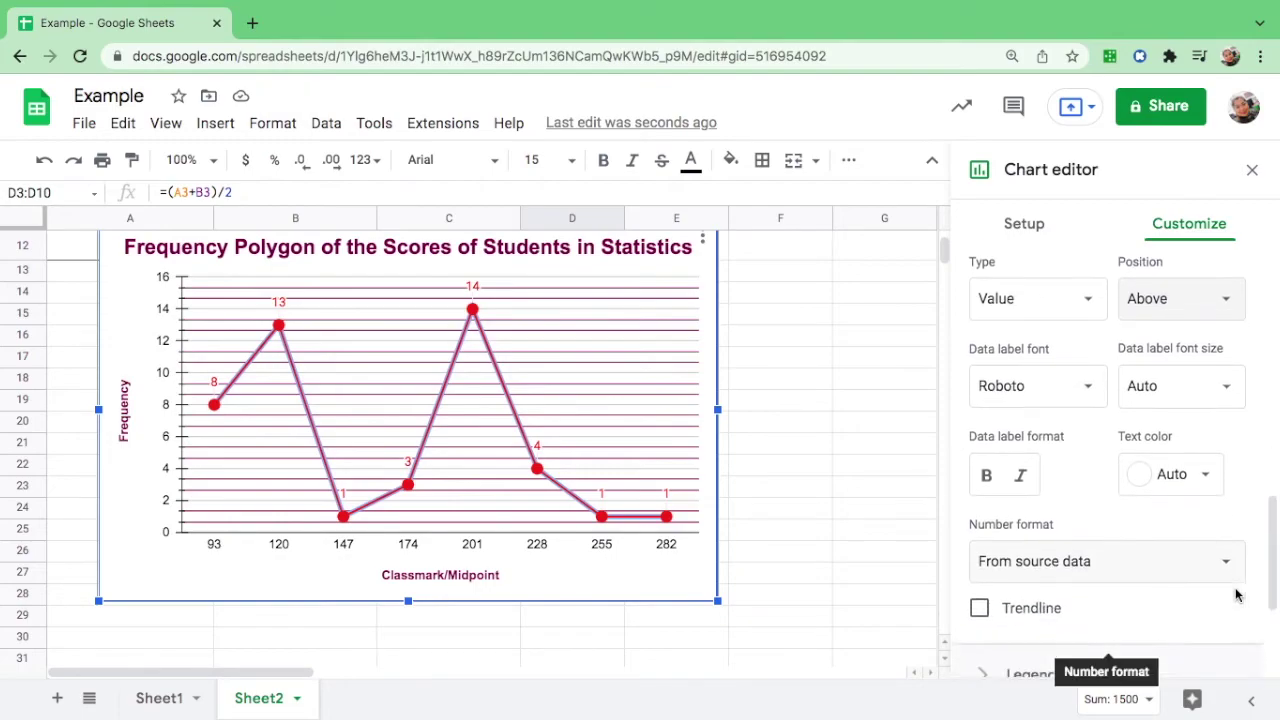
scroll(1238, 597, "down", 1)
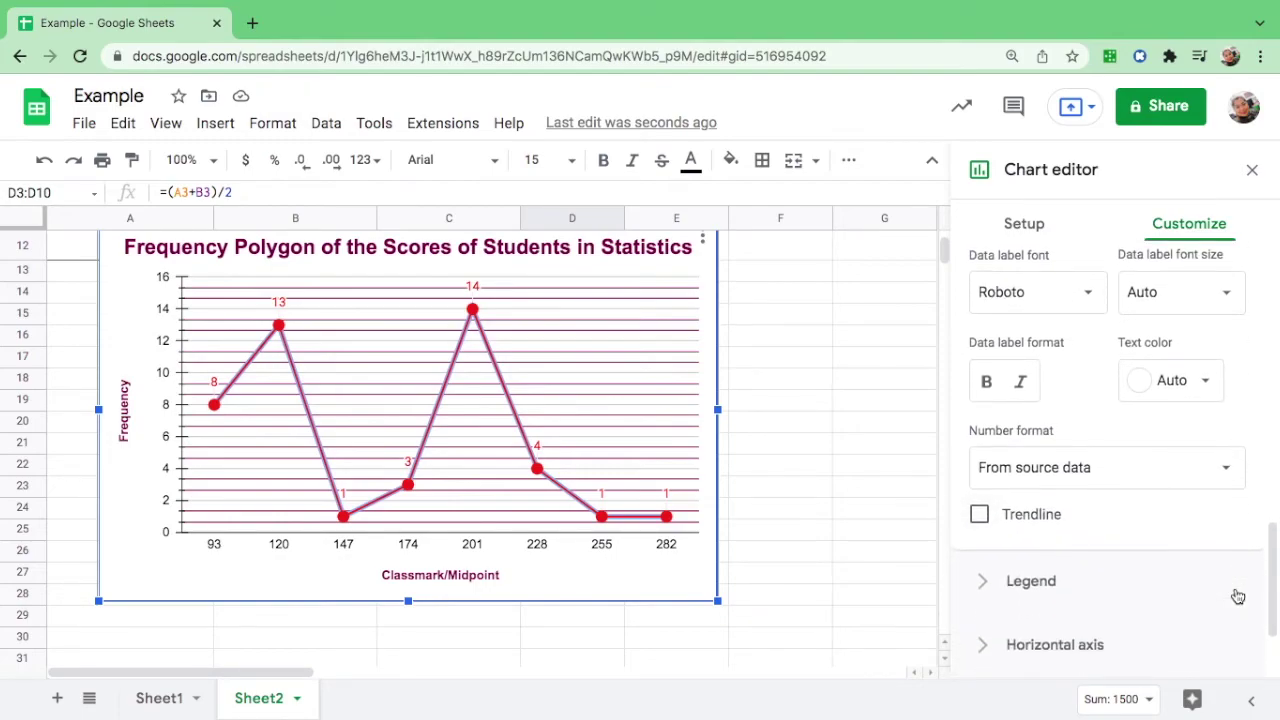
left_click(980, 515)
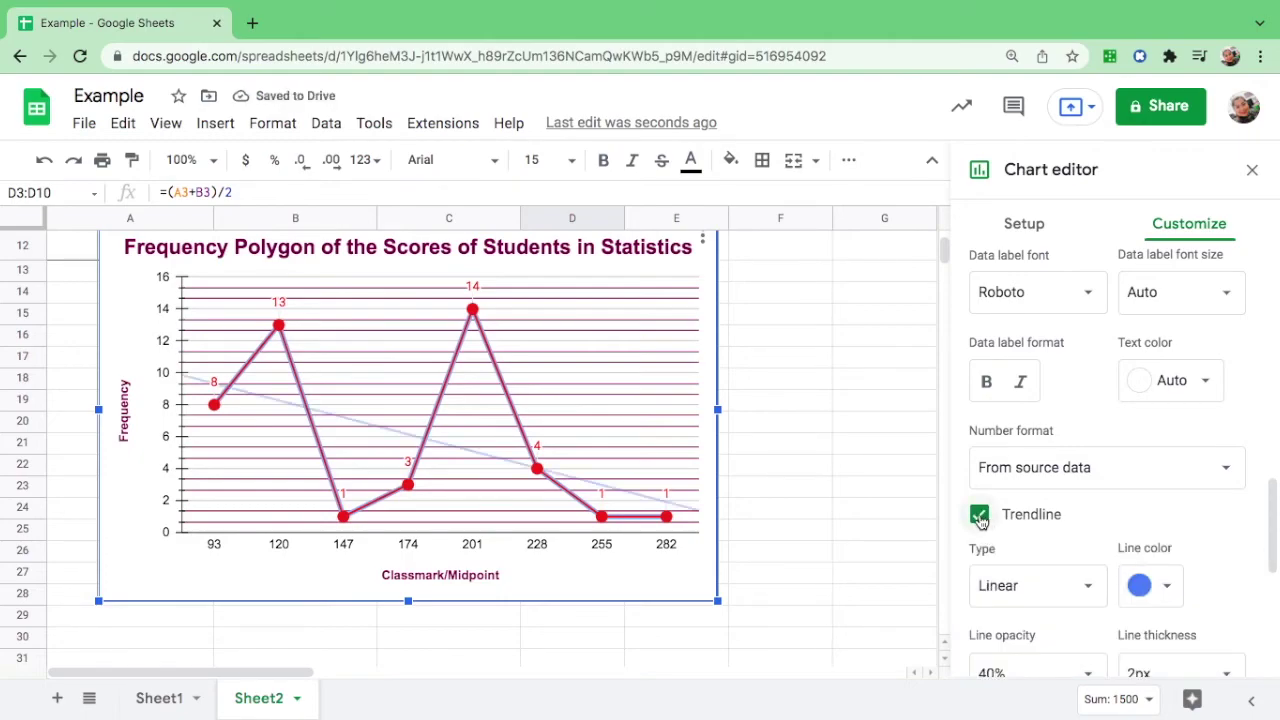
left_click(980, 515)
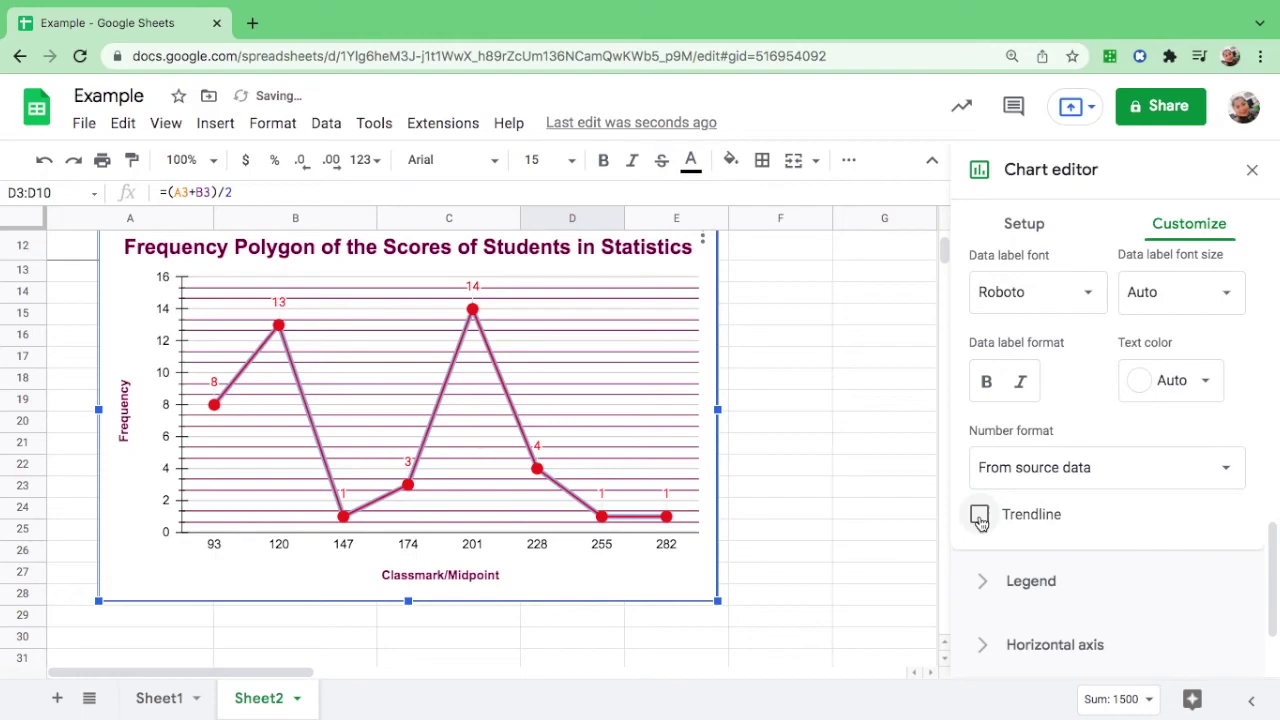
scroll(853, 444, "up", 1)
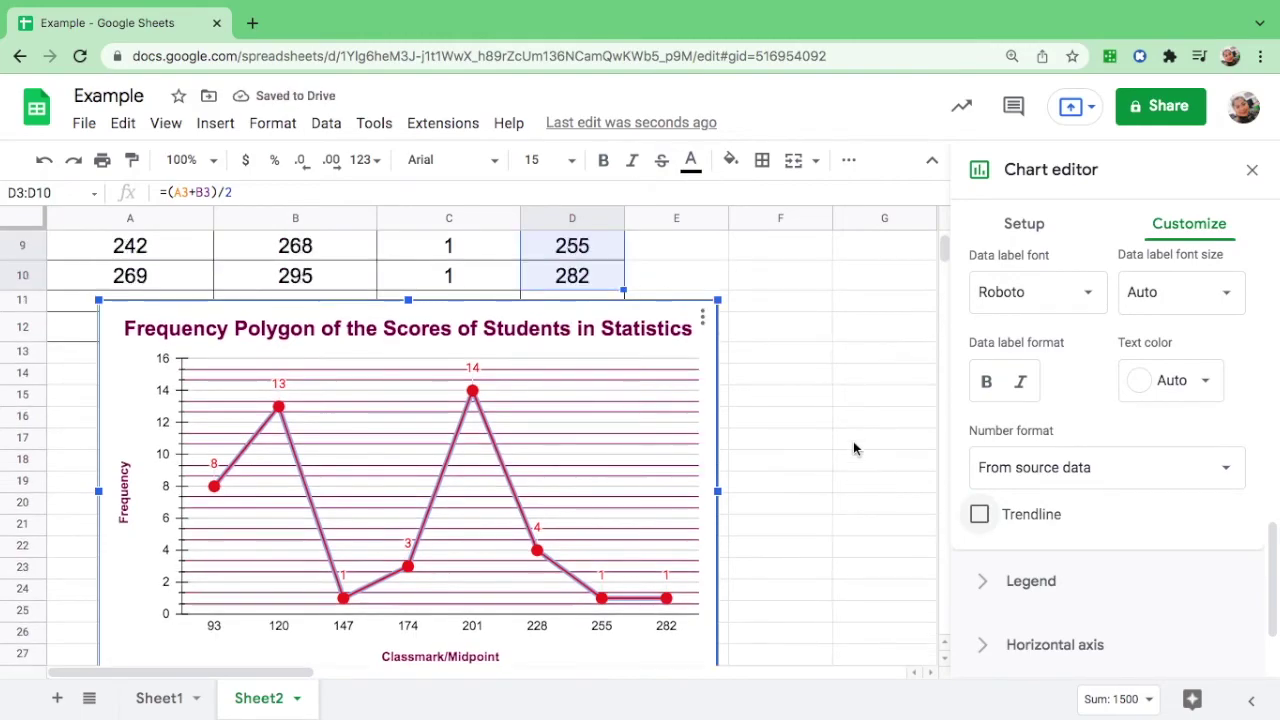
scroll(853, 448, "down", 1)
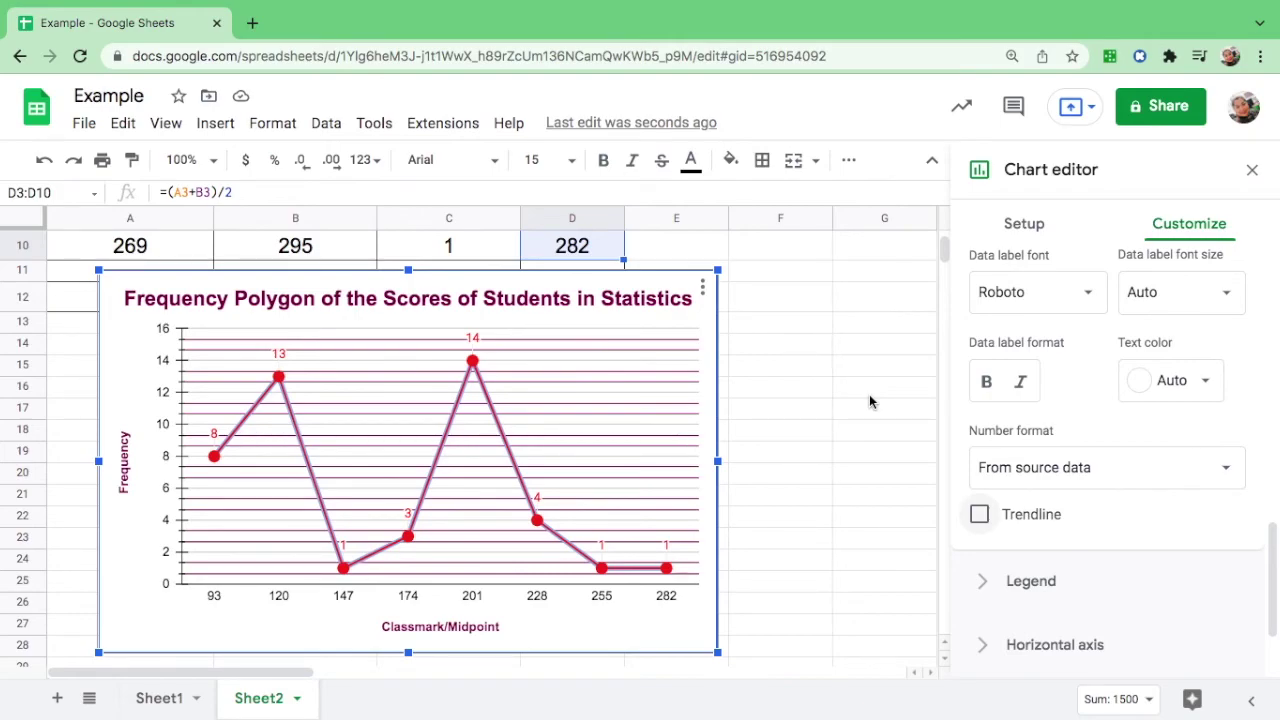
scroll(869, 401, "up", 4)
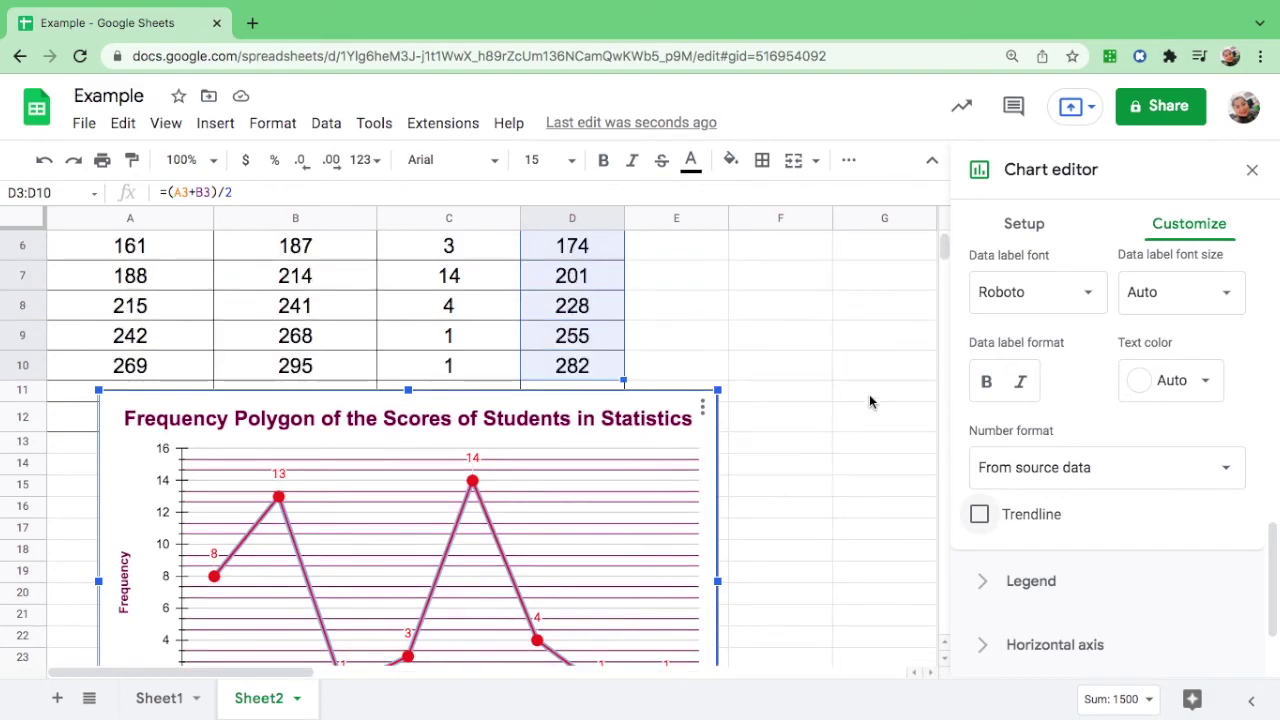
scroll(869, 401, "up", 1)
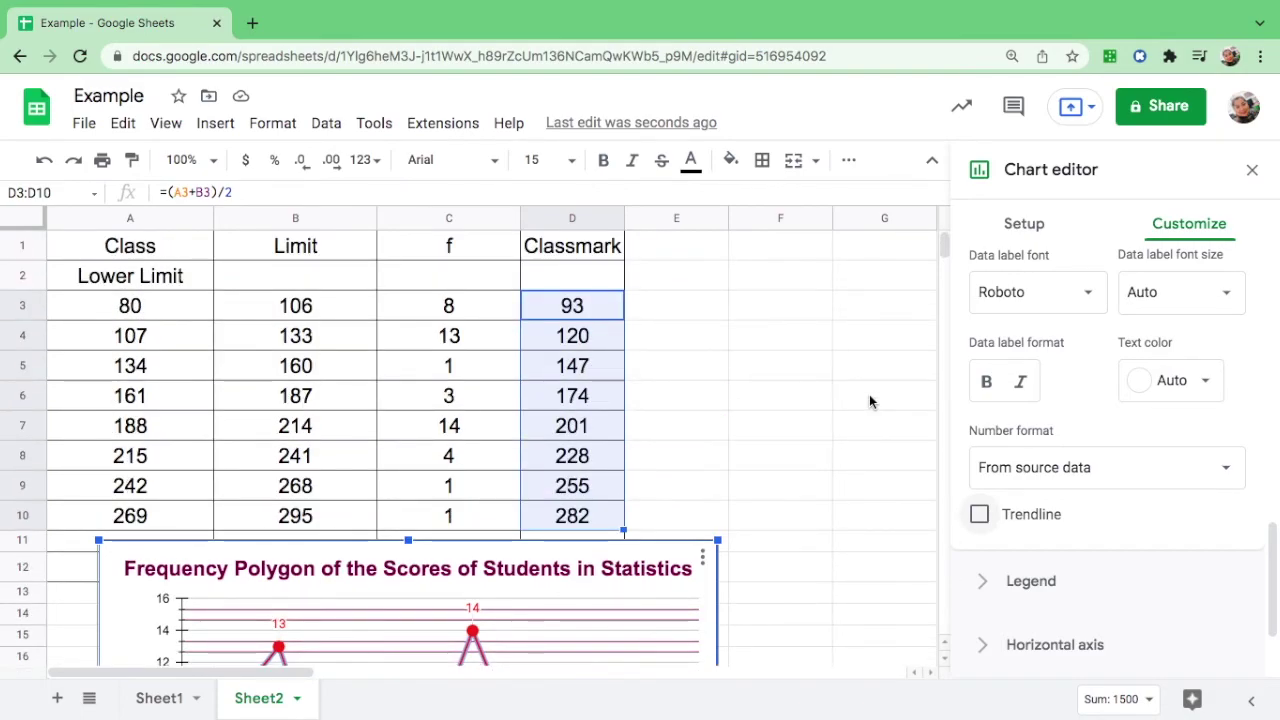
scroll(869, 401, "down", 5)
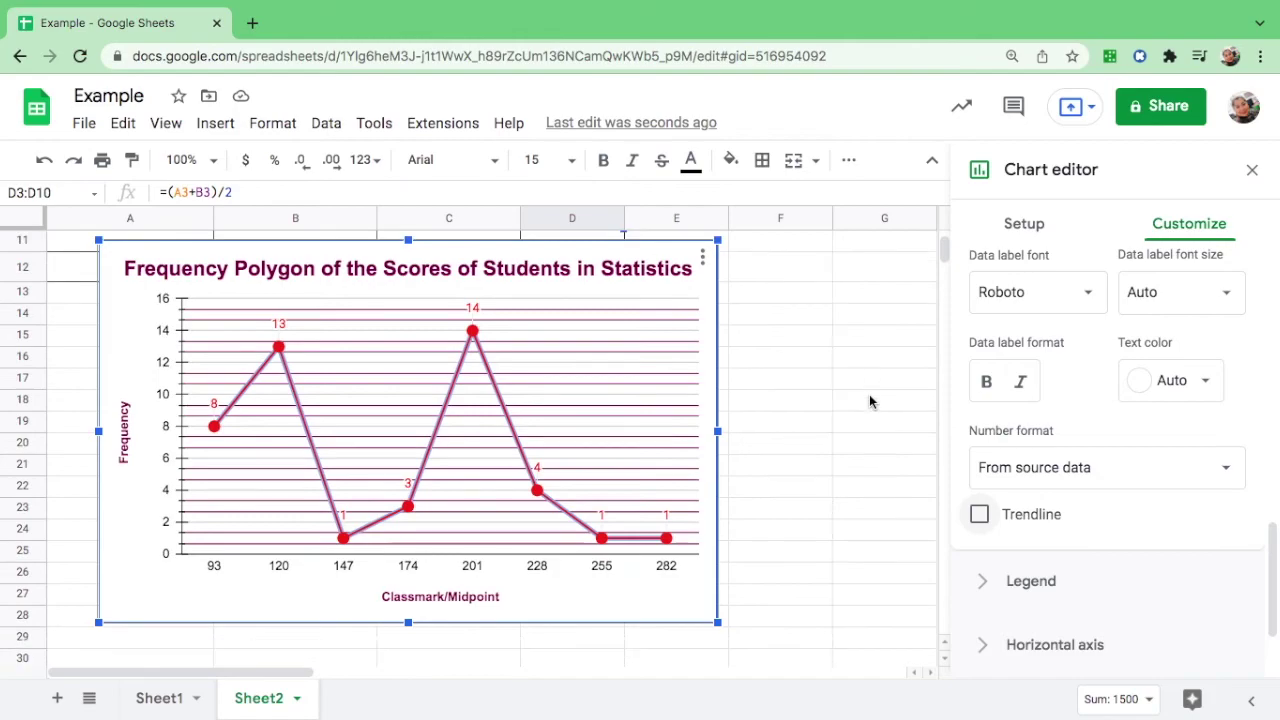